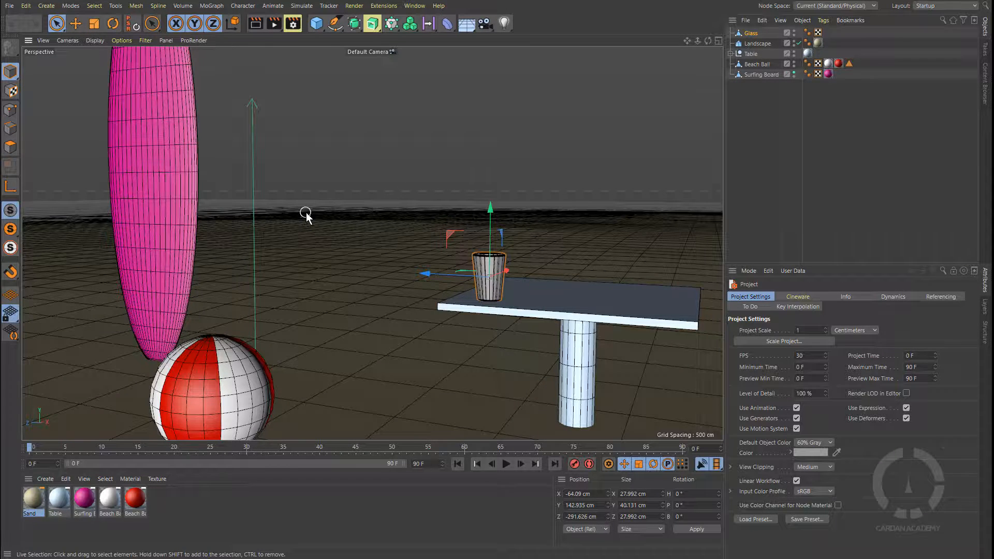
# Examine the beach scene up close and from a distance, including the glass, surfing board, beach ball and table
pyautogui.keyDown('alt'); pyautogui.moveTo(306, 214); pyautogui.dragTo(460, 239); pyautogui.keyUp('alt')
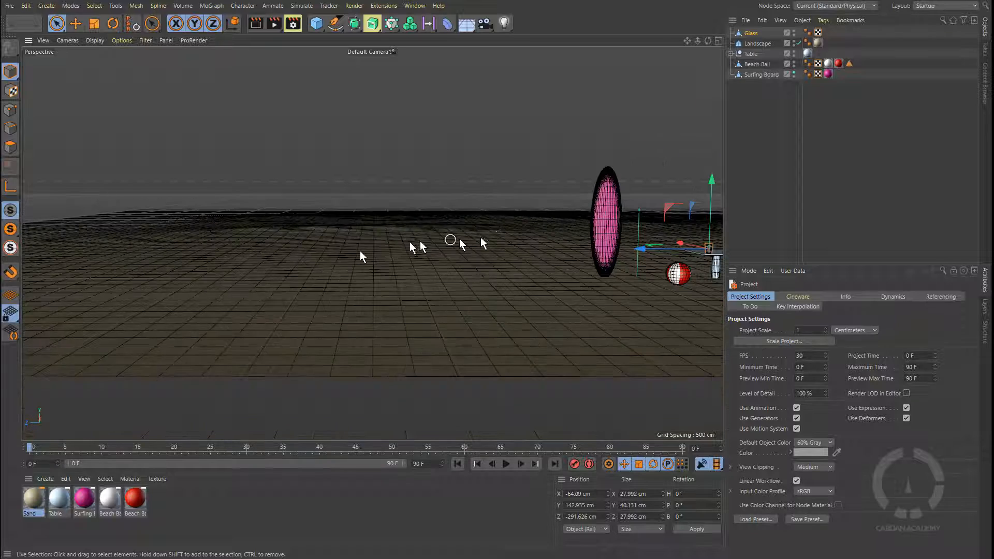
pyautogui.press('s')
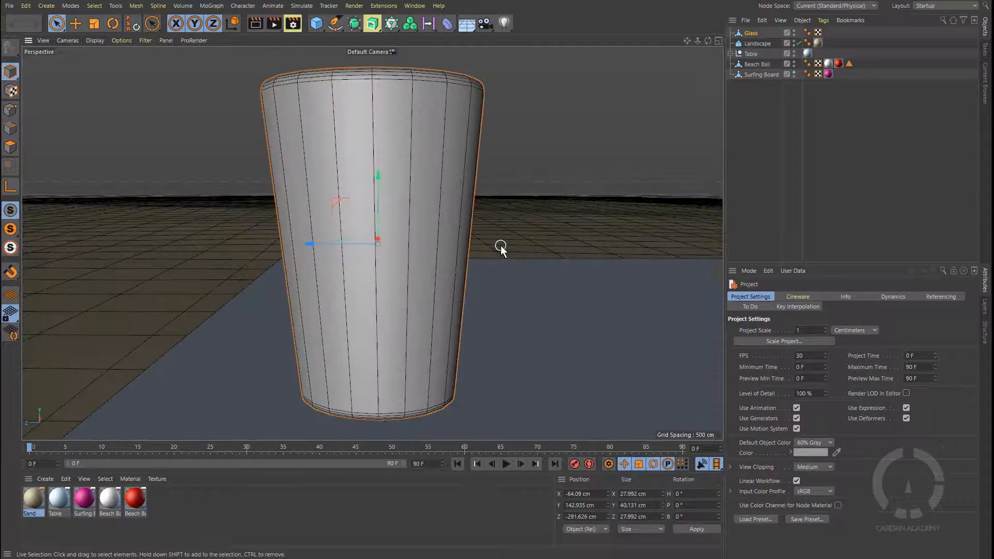
pyautogui.scroll(-7, 401, 250)
pyautogui.scroll(-7, 416, 262)
pyautogui.keyDown('alt'); pyautogui.moveTo(331, 290); pyautogui.dragTo(445, 281, button='middle'); pyautogui.keyUp('alt')
pyautogui.keyDown('alt'); pyautogui.moveTo(369, 294); pyautogui.dragTo(311, 293, button='middle'); pyautogui.keyUp('alt')
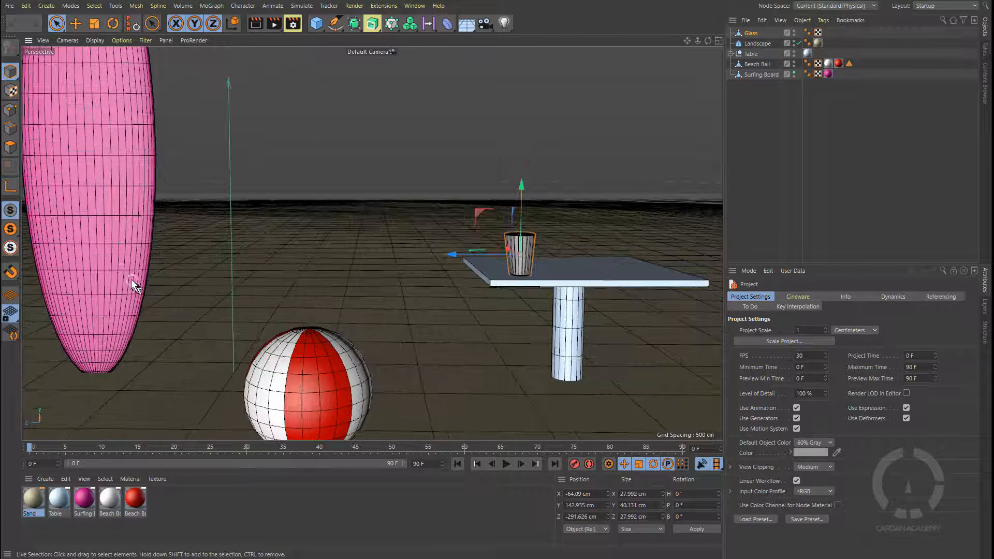
pyautogui.click(122, 270)
pyautogui.scroll(-8, 220, 199)
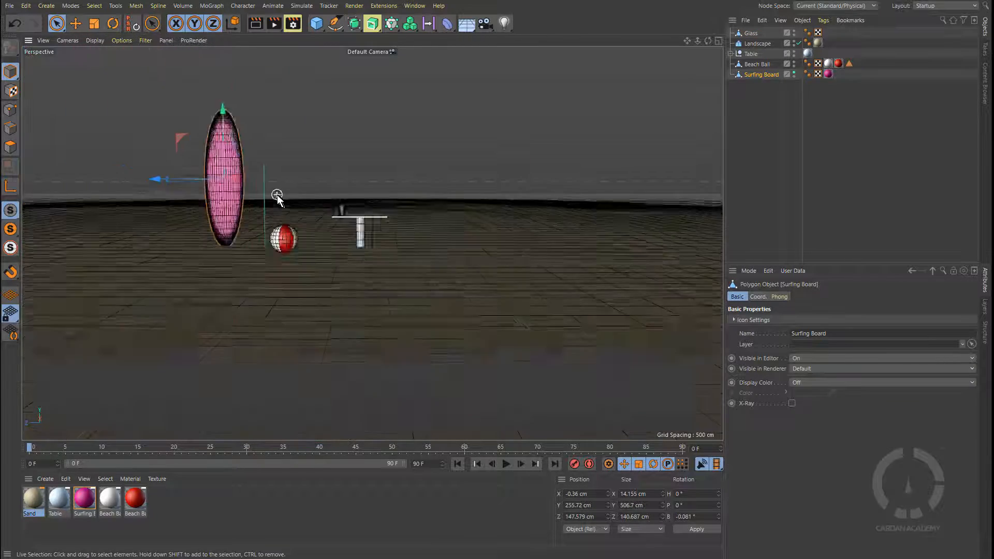
pyautogui.scroll(6, 271, 223)
pyautogui.keyDown('alt'); pyautogui.moveTo(340, 229); pyautogui.dragTo(377, 232, button='middle'); pyautogui.keyUp('alt')
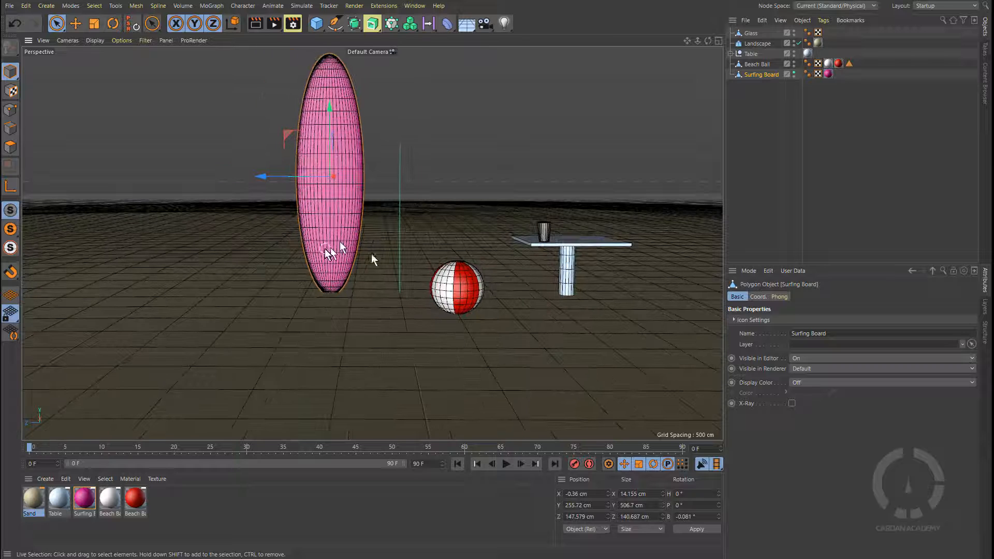
# Move the table and the glass together along the Z axis toward the surfing board, to a Z position of about -106 cm
pyautogui.click(752, 54)
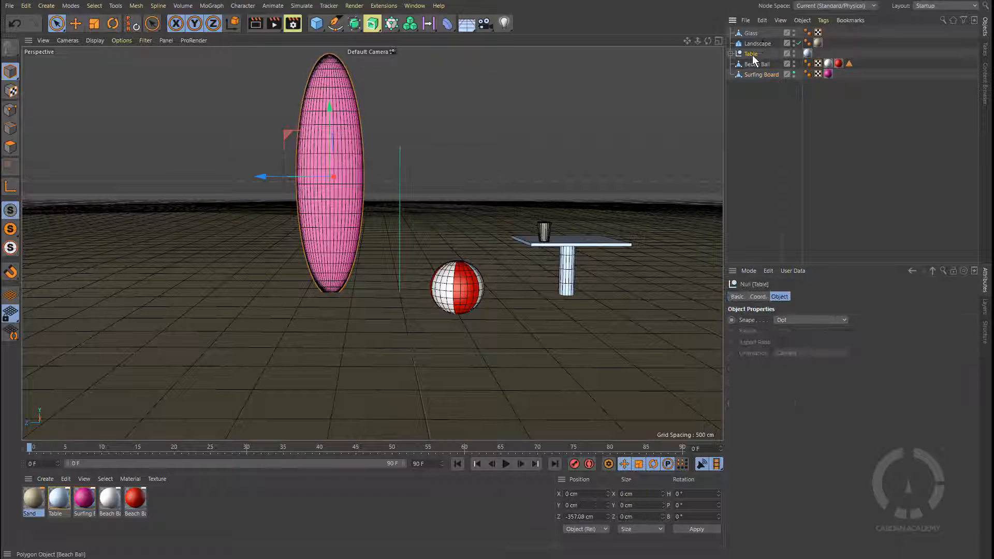
pyautogui.keyDown('ctrl'); pyautogui.click(752, 33); pyautogui.keyUp('ctrl')
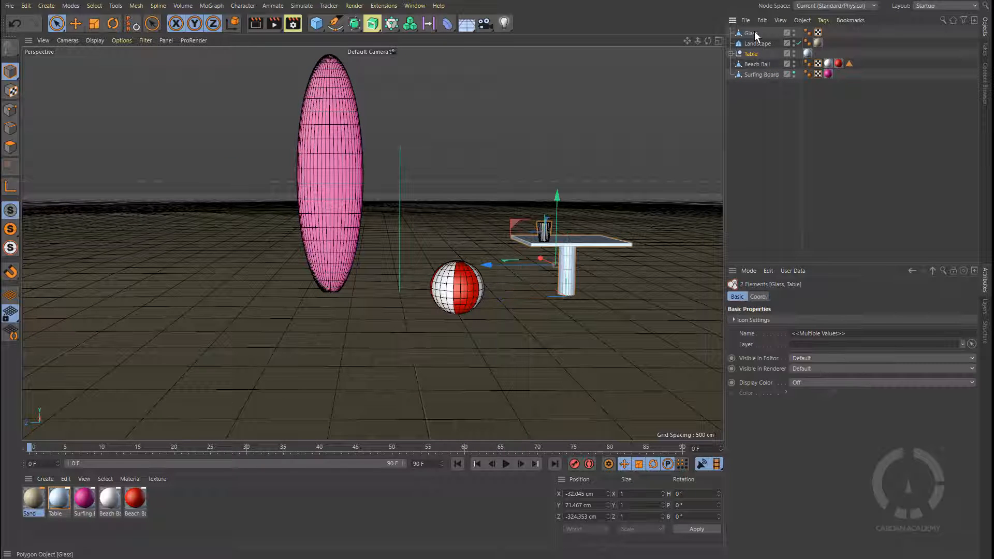
pyautogui.moveTo(497, 265); pyautogui.dragTo(386, 273)
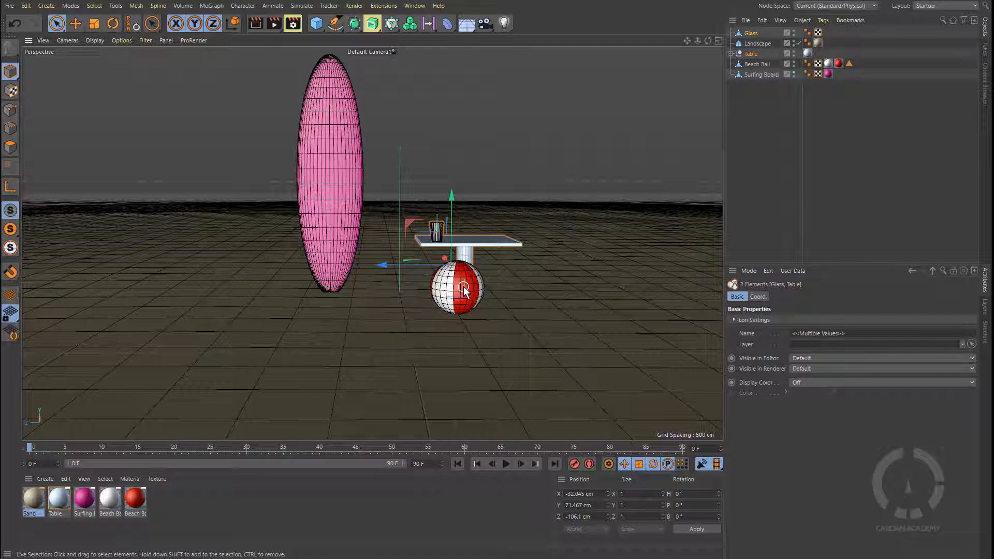
# Move the beach ball along the Z axis toward the surfing board, to a Z position of about 6 cm
pyautogui.click(761, 74)
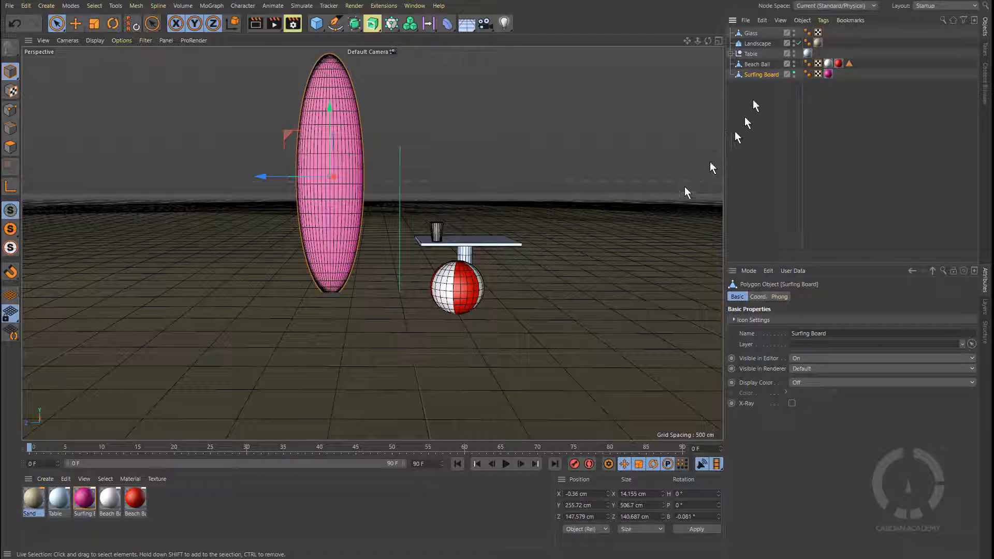
pyautogui.click(751, 63)
pyautogui.moveTo(388, 287); pyautogui.dragTo(330, 285)
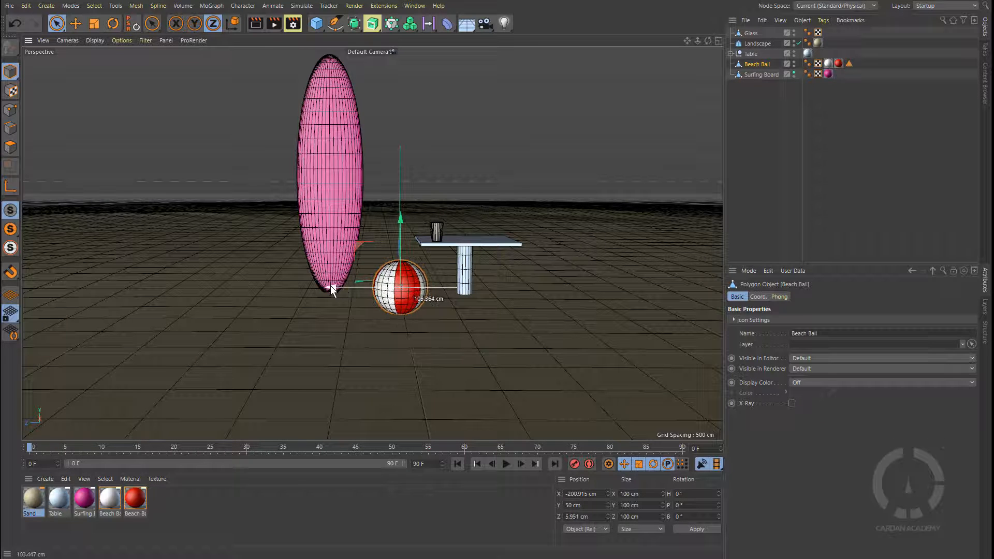
# Rotate the surfing board around its vertical axis to a heading of about 28°
pyautogui.keyDown('alt'); pyautogui.moveTo(475, 244); pyautogui.dragTo(493, 216); pyautogui.keyUp('alt')
pyautogui.keyDown('alt'); pyautogui.moveTo(492, 155); pyautogui.dragTo(473, 211); pyautogui.keyUp('alt')
pyautogui.click(299, 230)
pyautogui.press('e')
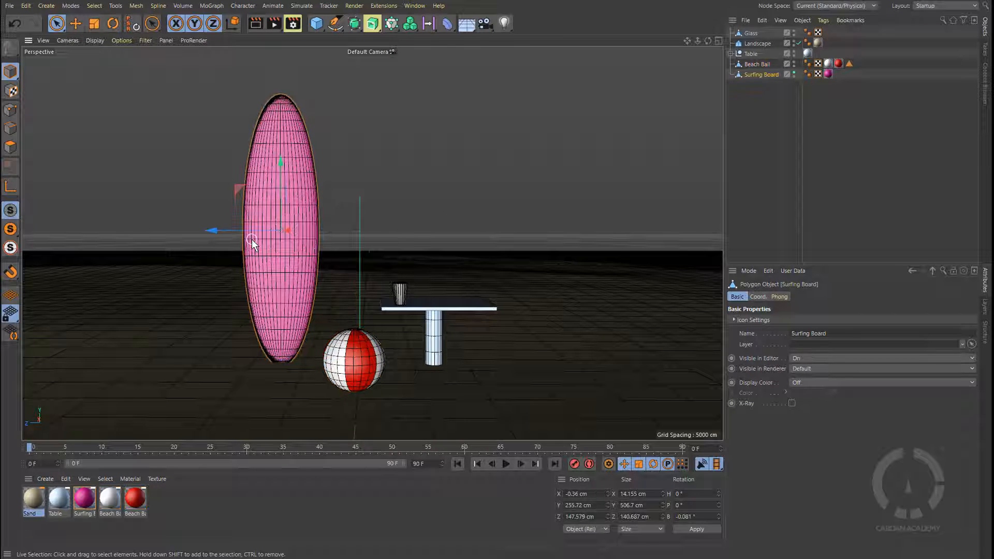
pyautogui.press('r')
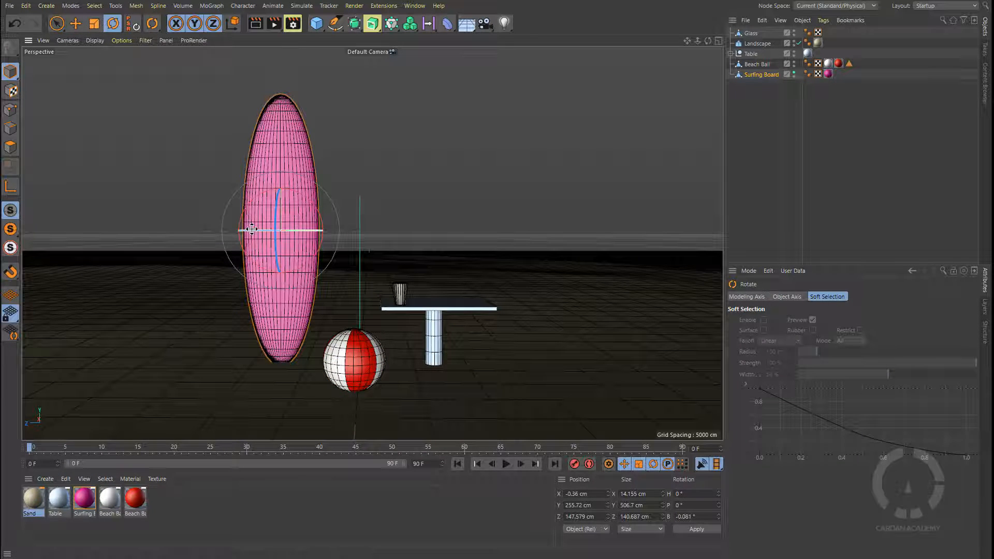
pyautogui.moveTo(256, 231); pyautogui.dragTo(290, 230)
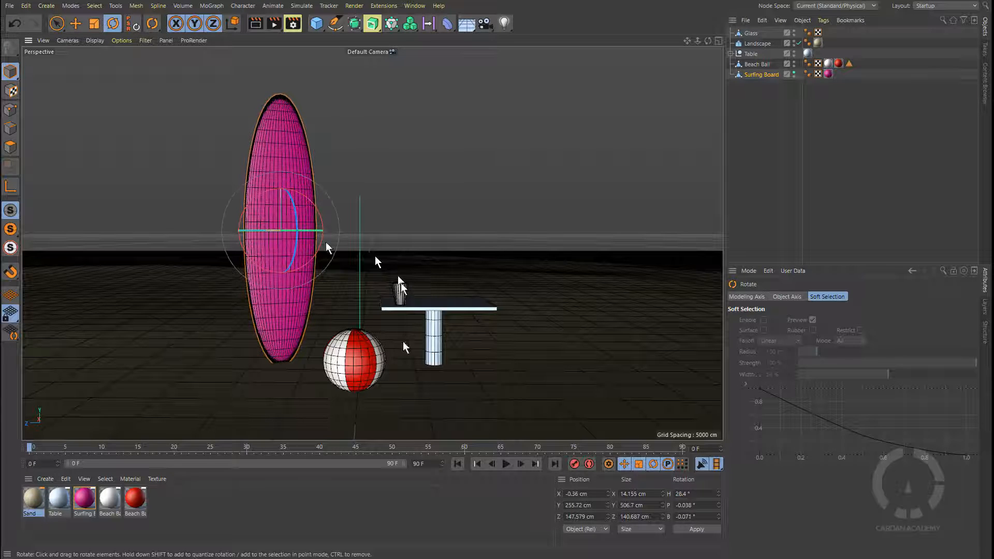
# Rotate the beach ball freely to about H 26°, P 41° and B -71°, and clear the selection
pyautogui.click(358, 352)
pyautogui.moveTo(358, 350); pyautogui.dragTo(387, 361)
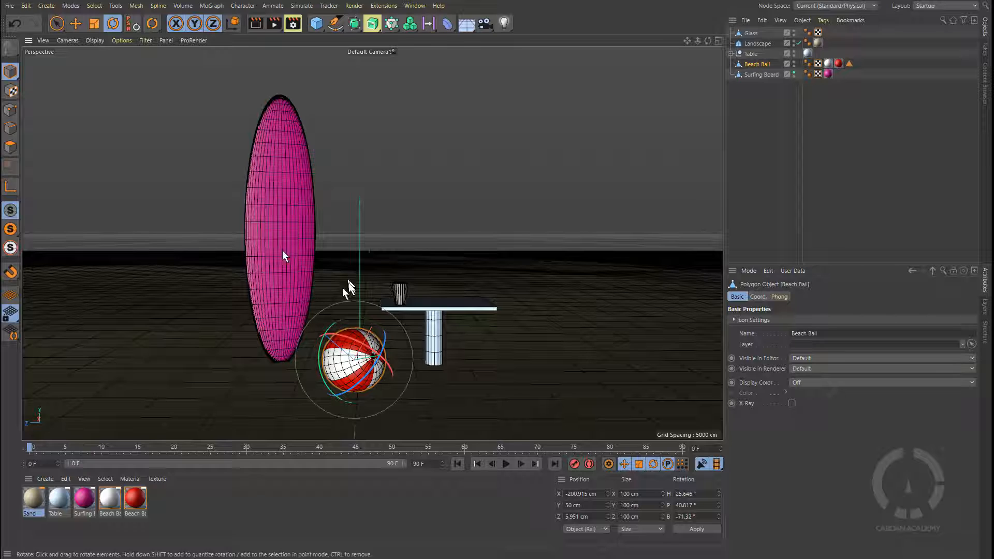
pyautogui.click(774, 145)
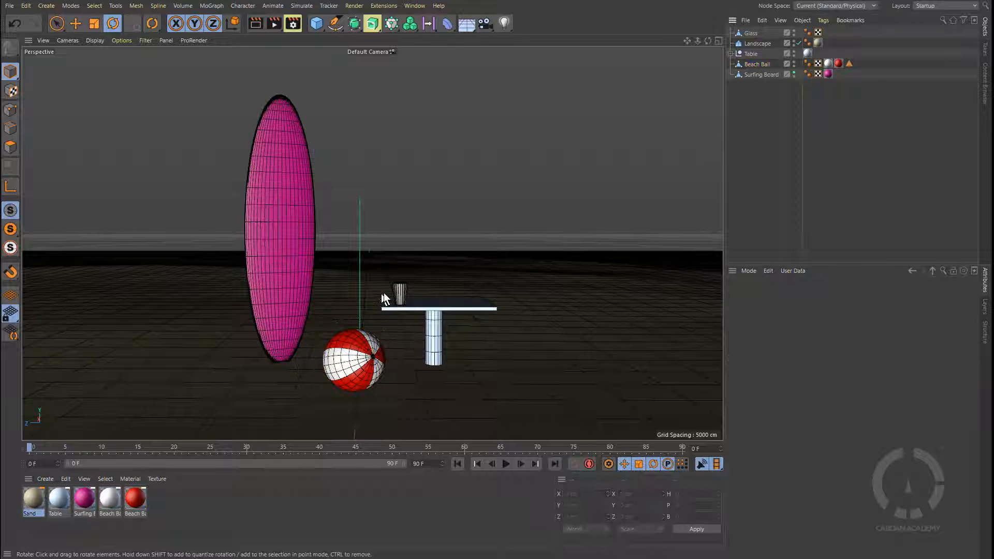
# Add a camera at the current view and rename it "My Main Camera"
pyautogui.click(483, 24)
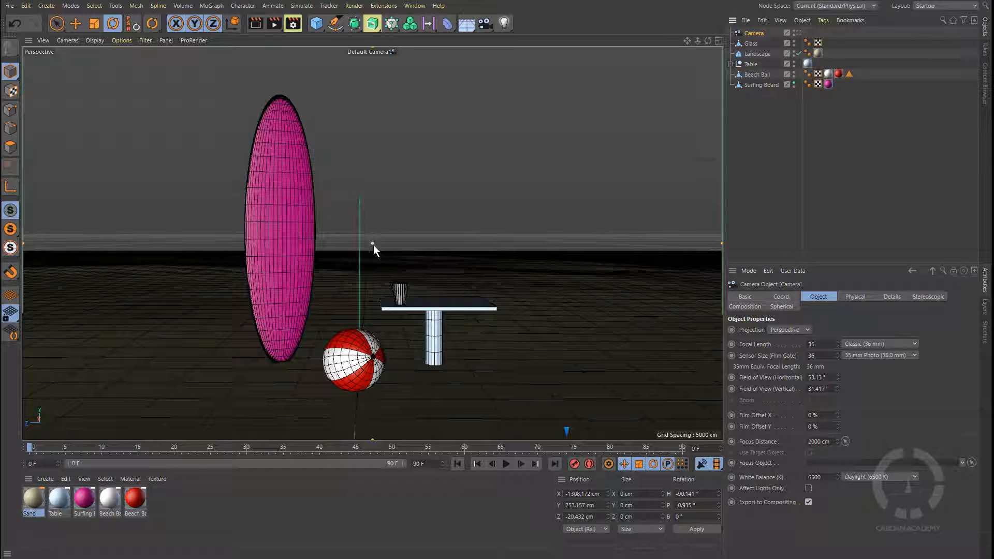
pyautogui.doubleClick(756, 34)
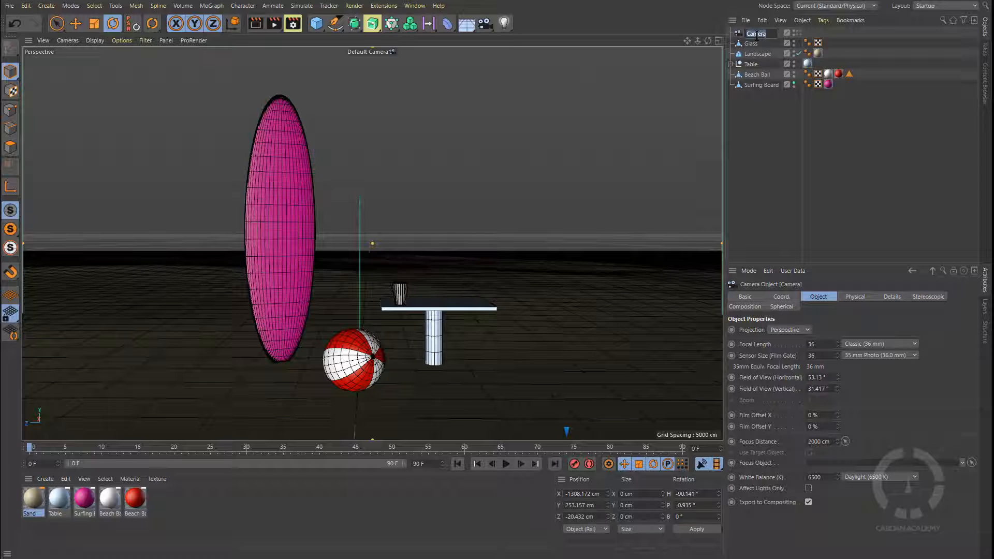
pyautogui.click(757, 34)
pyautogui.write('My Ma')
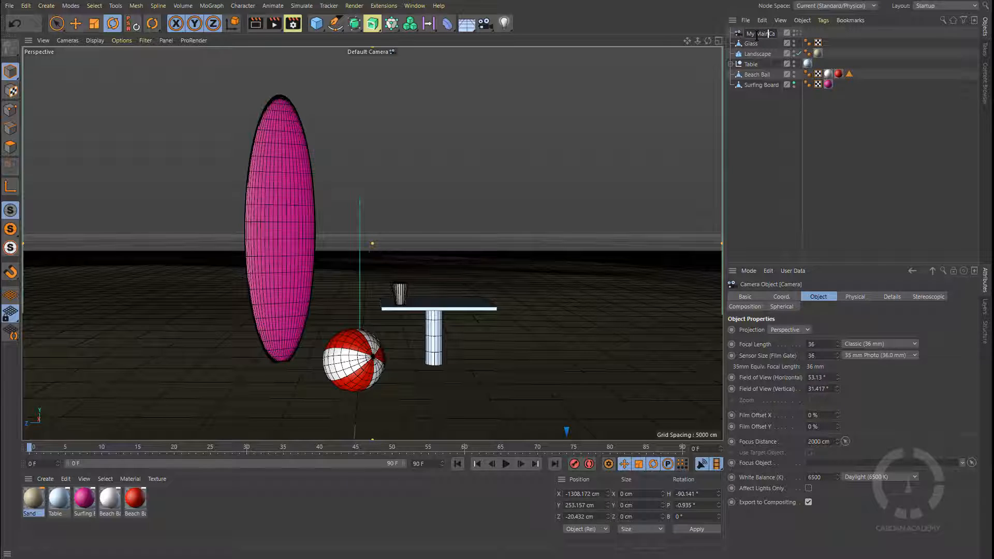
pyautogui.write('in')
pyautogui.press('Return')
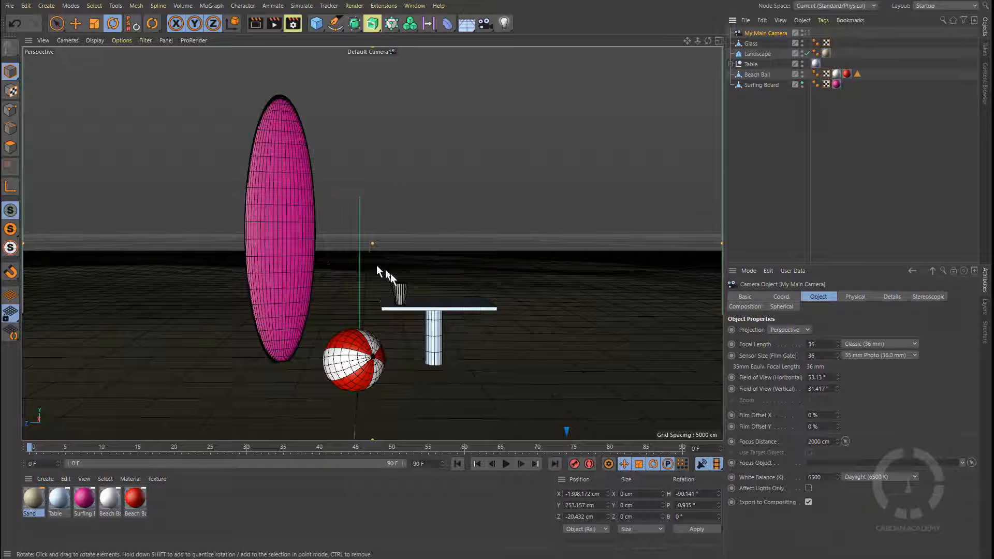
# Inspect the new camera's placement from outside, check its framing by looking through it, and return to the default view
pyautogui.keyDown('alt'); pyautogui.moveTo(408, 259); pyautogui.dragTo(383, 341); pyautogui.keyUp('alt')
pyautogui.scroll(-4, 344, 274)
pyautogui.keyDown('alt'); pyautogui.moveTo(473, 366); pyautogui.dragTo(511, 317); pyautogui.keyUp('alt')
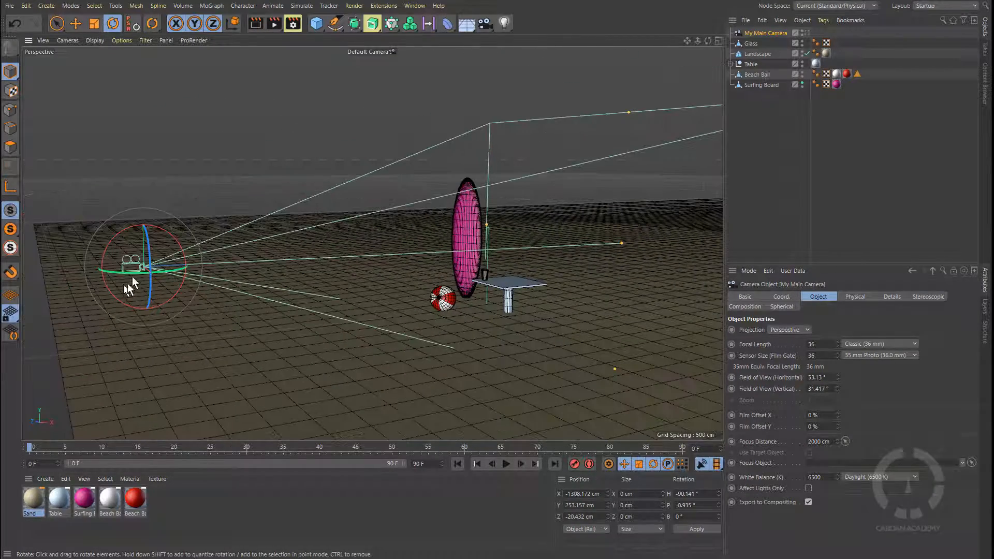
pyautogui.click(806, 33)
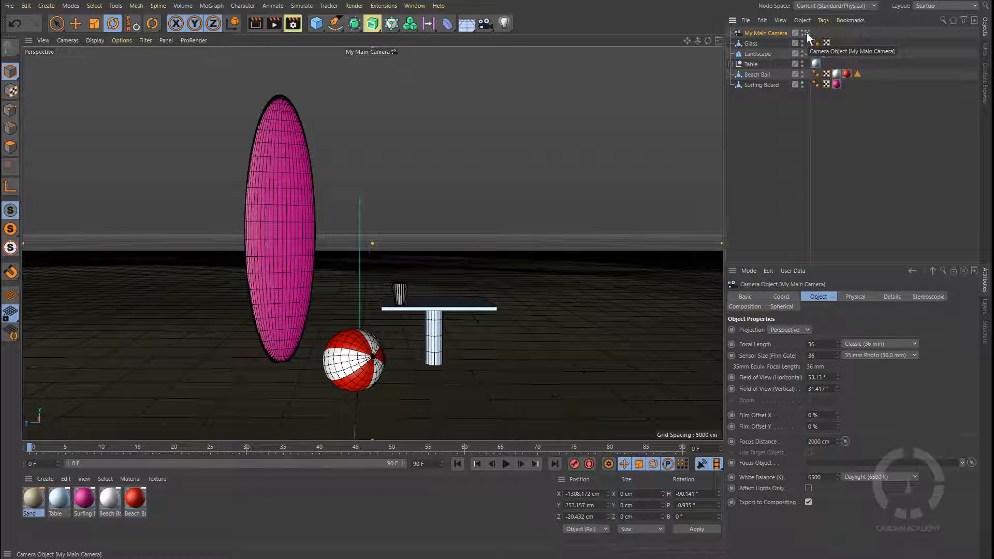
pyautogui.click(807, 33)
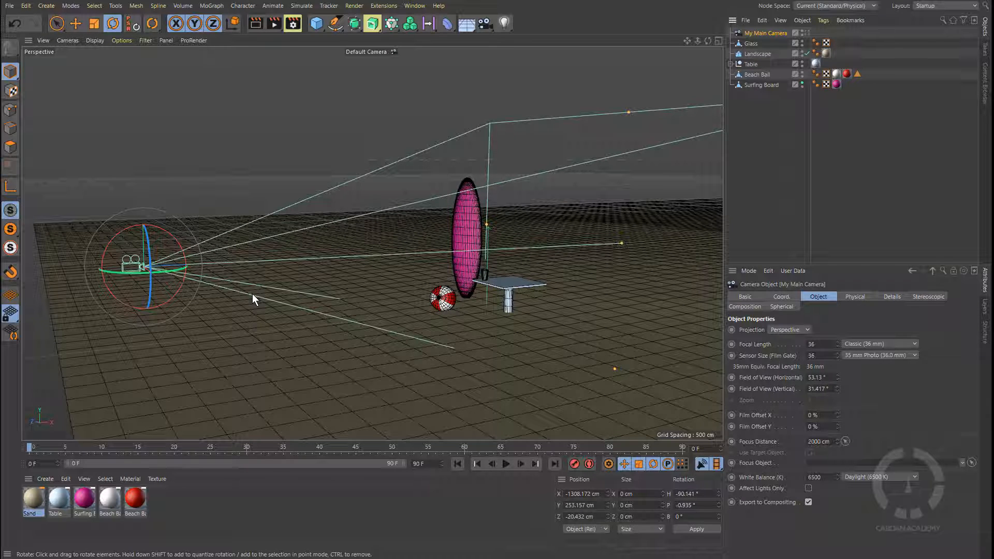
# Look through My Main Camera, render its view to the Picture Viewer for review, and close the viewer
pyautogui.click(484, 24)
pyautogui.click(486, 22)
pyautogui.click(806, 34)
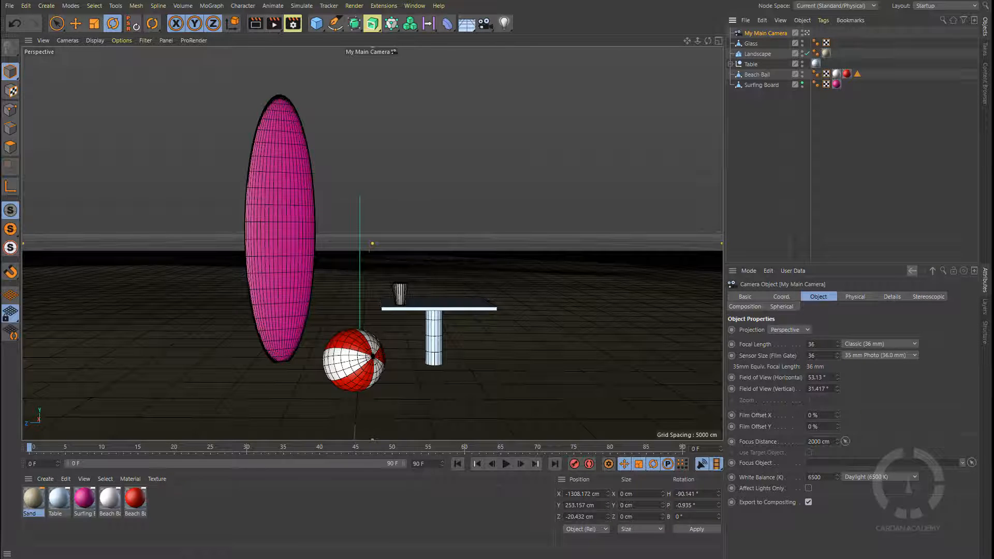
pyautogui.hotkey('shift', 'r')
pyautogui.moveTo(513, 102); pyautogui.dragTo(522, 84)
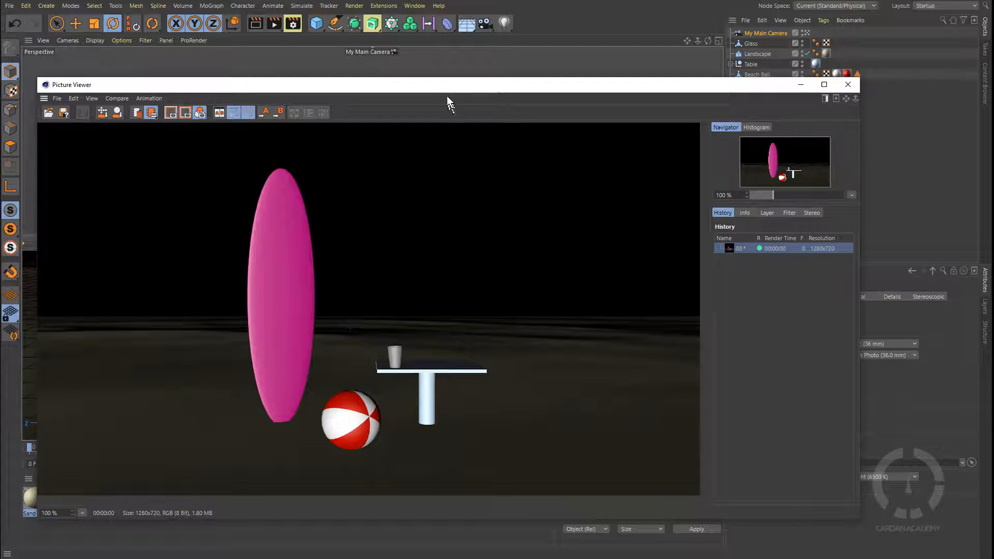
pyautogui.moveTo(451, 88); pyautogui.dragTo(456, 79)
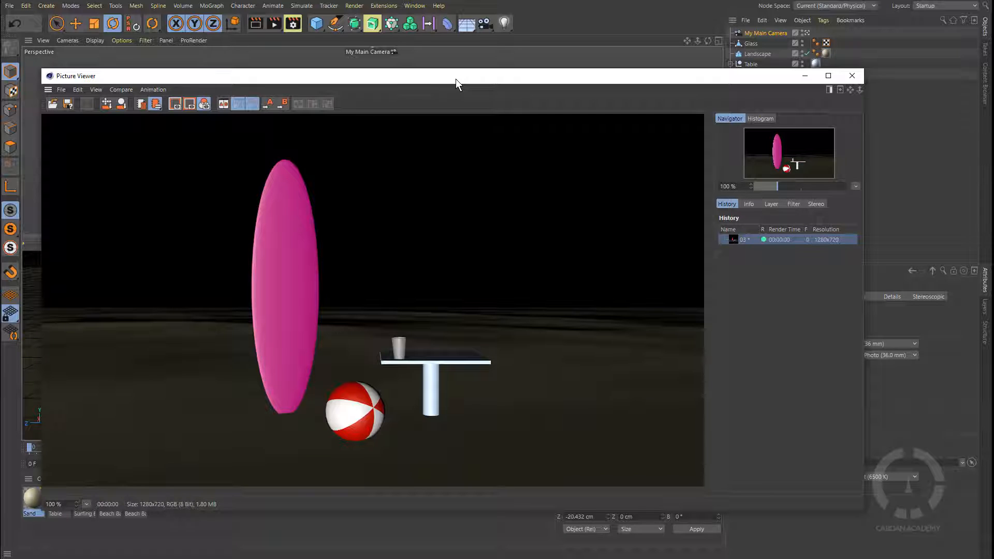
pyautogui.moveTo(456, 79); pyautogui.dragTo(472, 74)
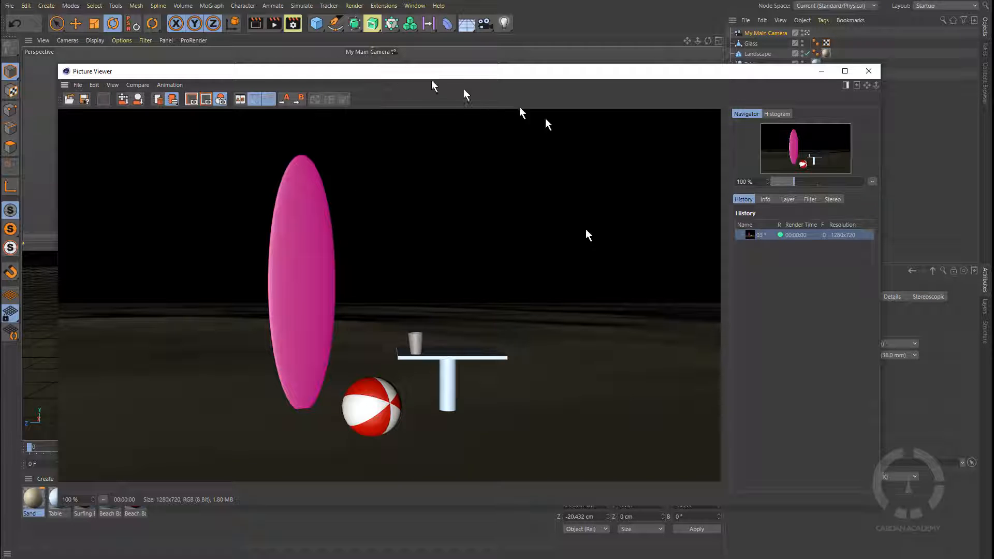
pyautogui.moveTo(373, 76)
pyautogui.mouseDown()
pyautogui.moveTo(428, 78)
pyautogui.moveTo(371, 82)
pyautogui.mouseUp()
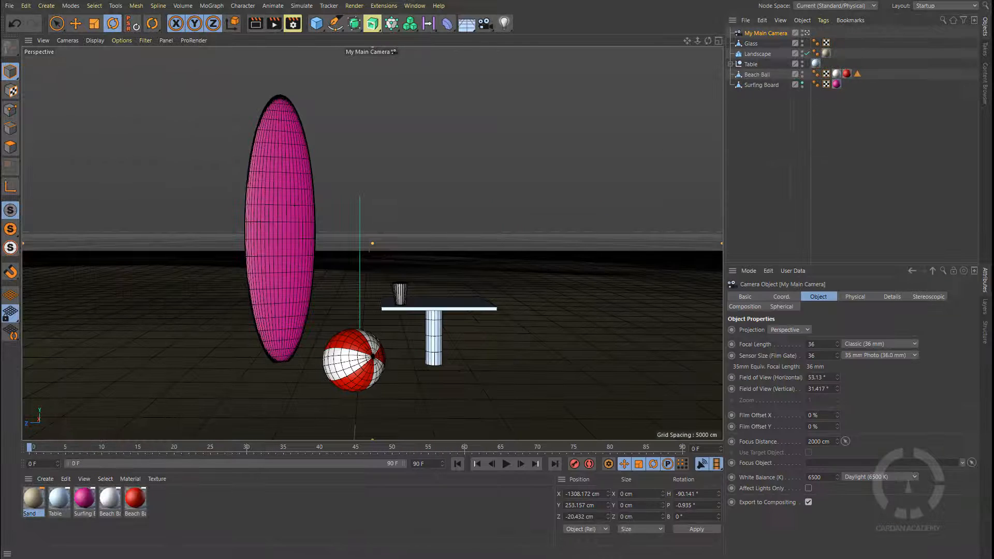
# Add a standard light and, from the default camera view, move it to about X -861 cm and Y 421 cm
pyautogui.click(503, 23)
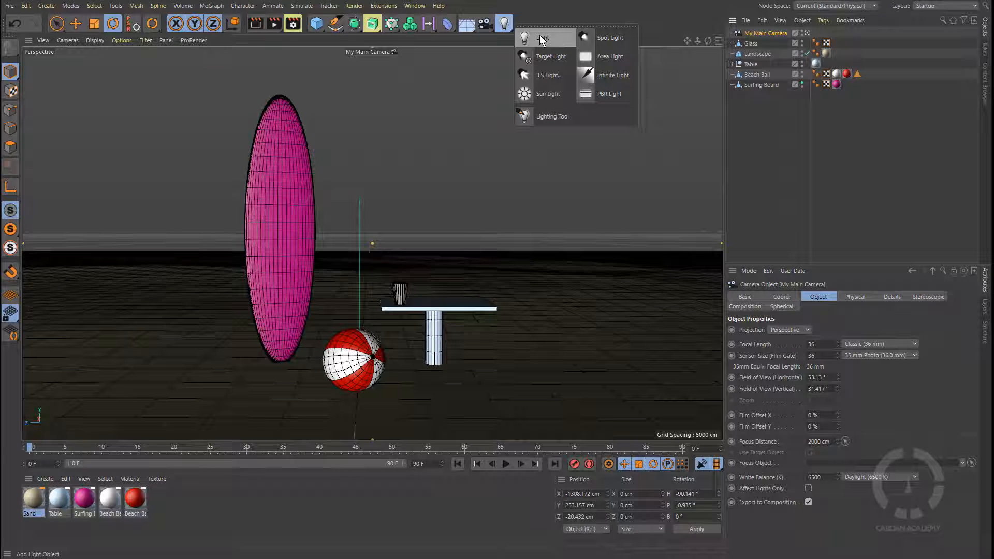
pyautogui.click(541, 38)
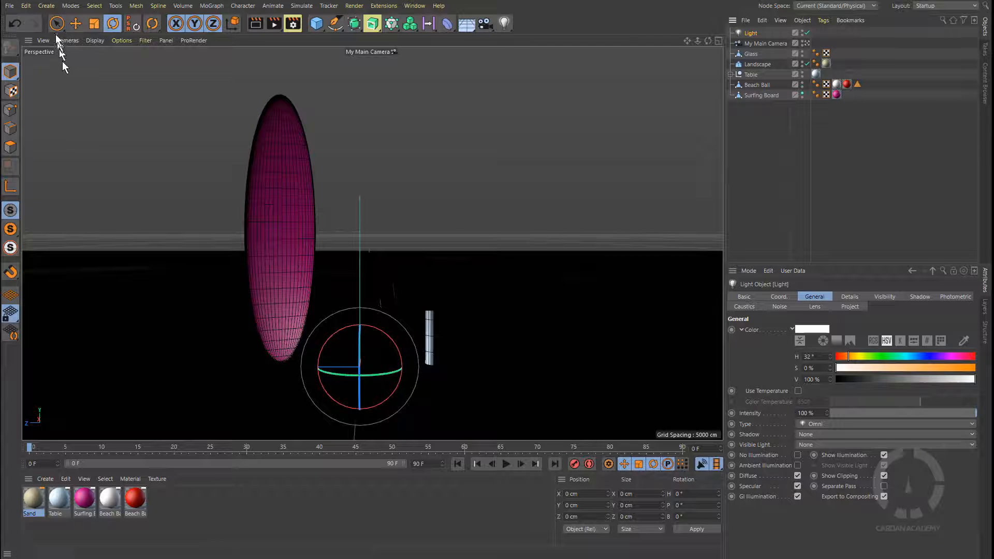
pyautogui.click(76, 23)
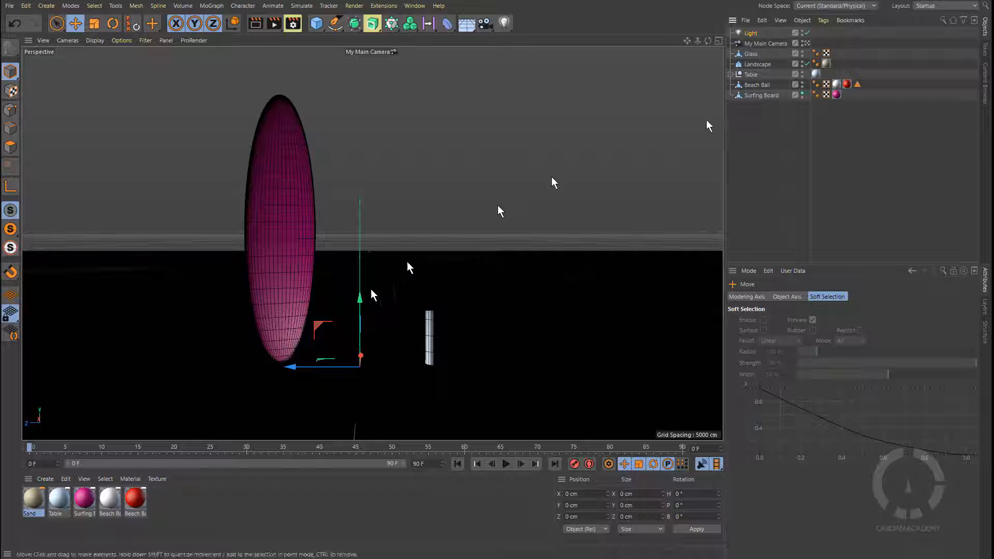
pyautogui.click(806, 44)
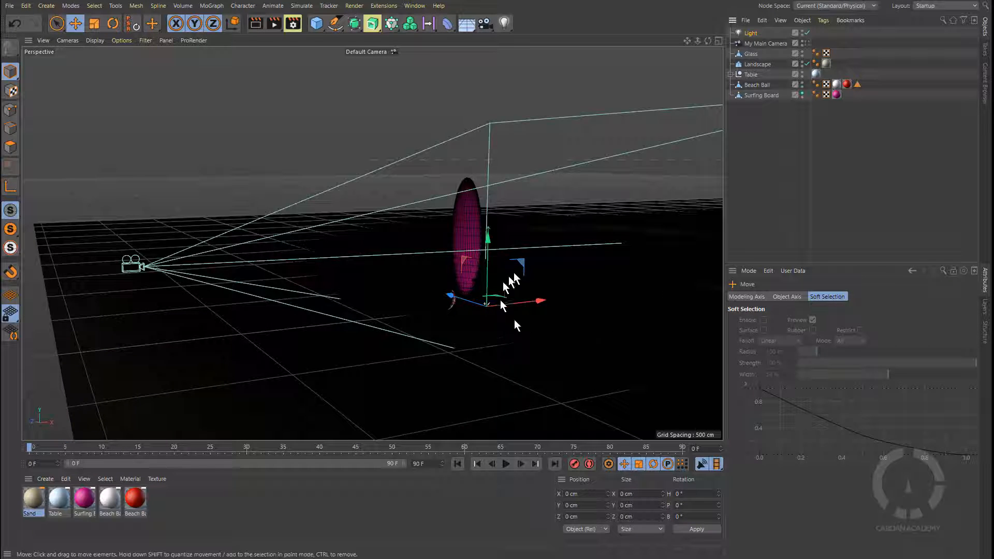
pyautogui.moveTo(484, 236); pyautogui.dragTo(495, 135)
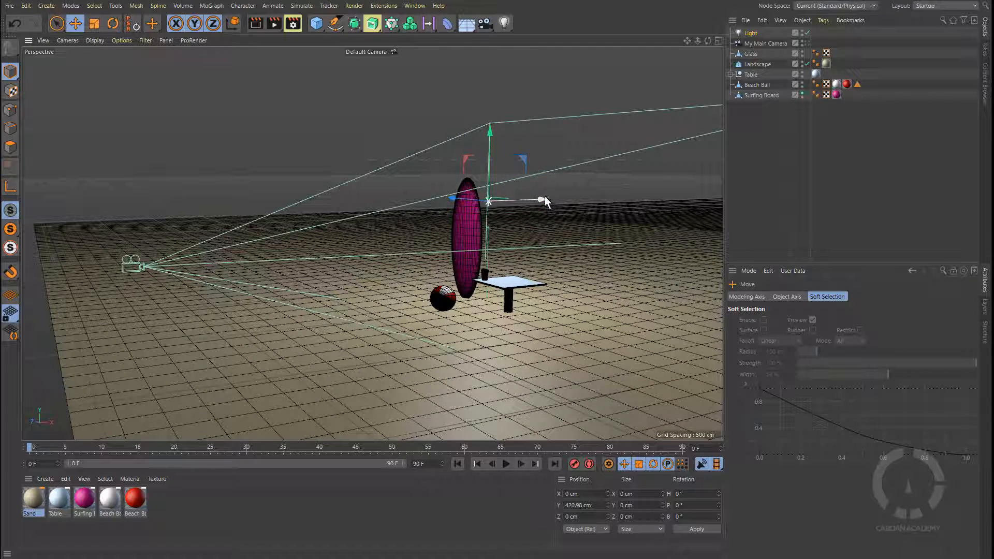
pyautogui.moveTo(539, 200); pyautogui.dragTo(343, 257)
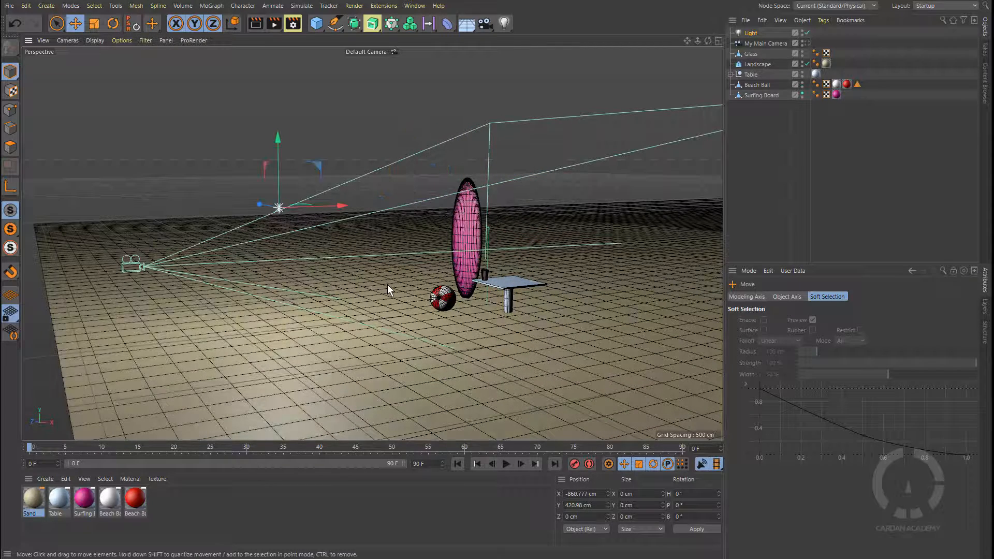
# Move the light farther up and to the side, to about X -1149 cm, Y 1065 cm and Z -887 cm
pyautogui.keyDown('alt'); pyautogui.moveTo(381, 224); pyautogui.dragTo(521, 70); pyautogui.keyUp('alt')
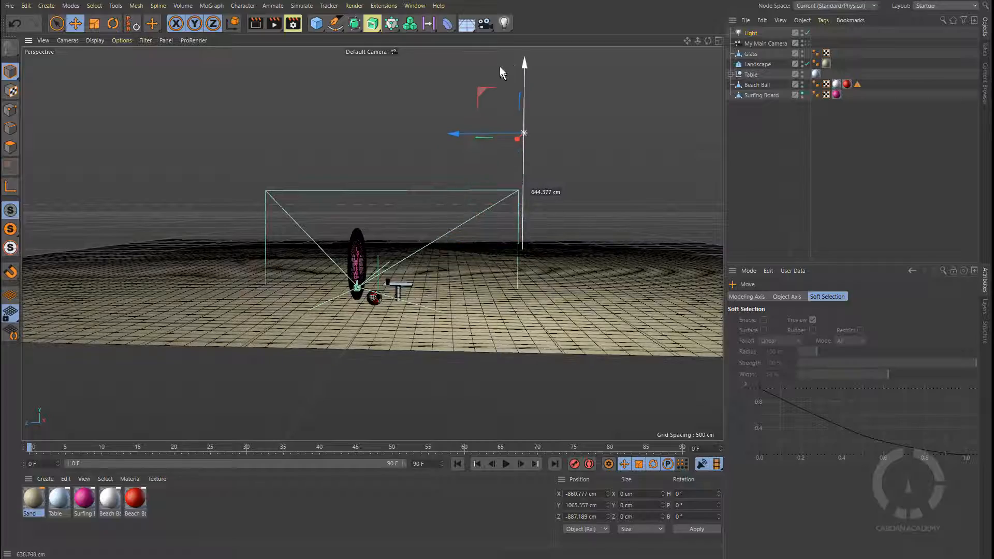
pyautogui.scroll(4, 414, 213)
pyautogui.keyDown('alt'); pyautogui.moveTo(415, 233); pyautogui.dragTo(475, 251); pyautogui.keyUp('alt')
pyautogui.keyDown('alt'); pyautogui.moveTo(519, 251); pyautogui.dragTo(414, 267, button='middle'); pyautogui.keyUp('alt')
pyautogui.moveTo(462, 185); pyautogui.dragTo(507, 193)
pyautogui.keyDown('alt'); pyautogui.moveTo(438, 291); pyautogui.dragTo(472, 266); pyautogui.keyUp('alt')
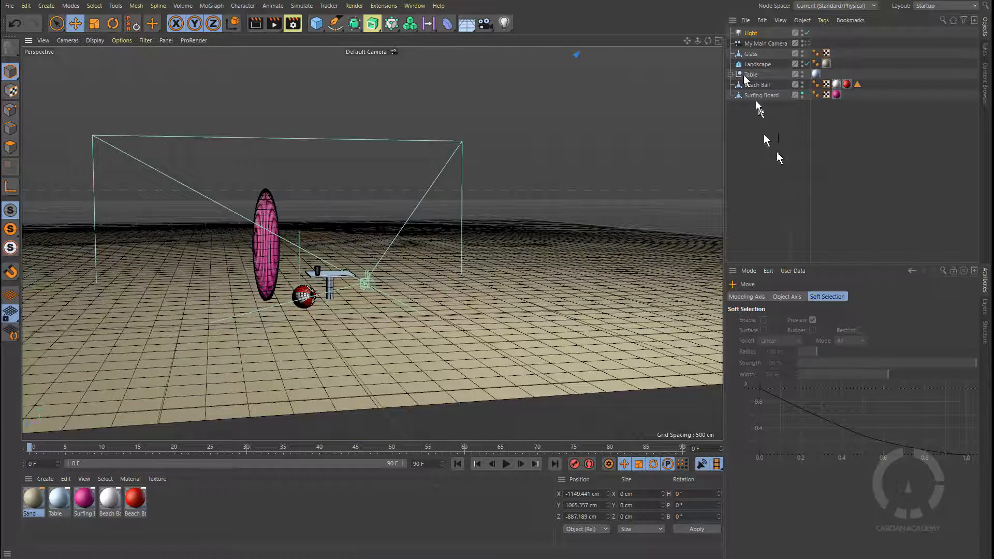
# Try a higher intensity on the light, reset it to 100 %, and review the available light types while keeping Omni
pyautogui.click(751, 34)
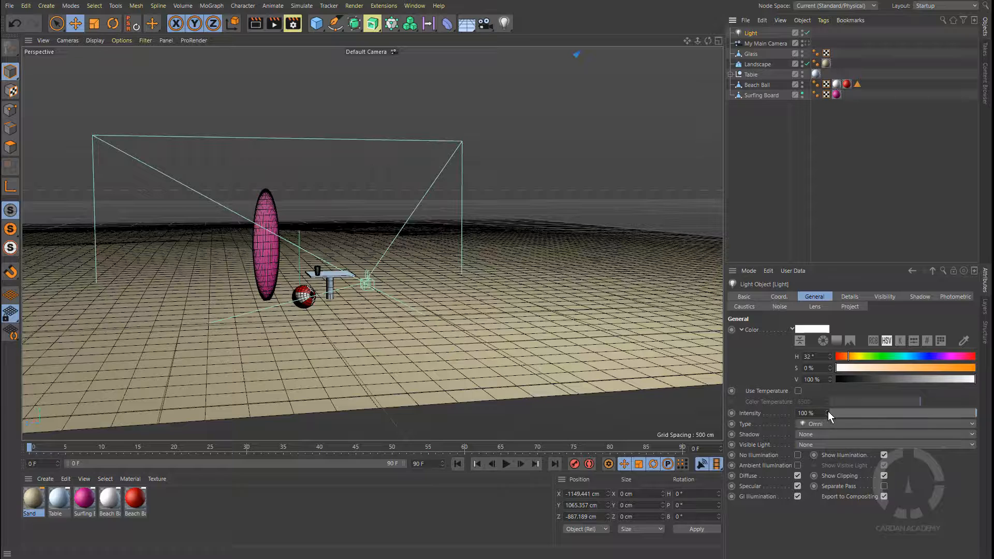
pyautogui.moveTo(827, 412); pyautogui.dragTo(875, 411)
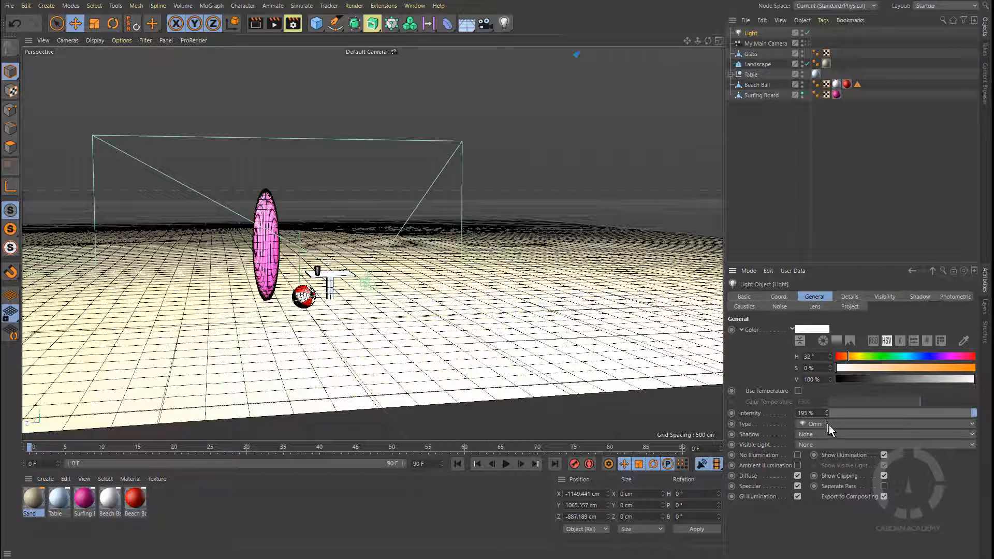
pyautogui.doubleClick(810, 413)
pyautogui.write('100')
pyautogui.press('Return')
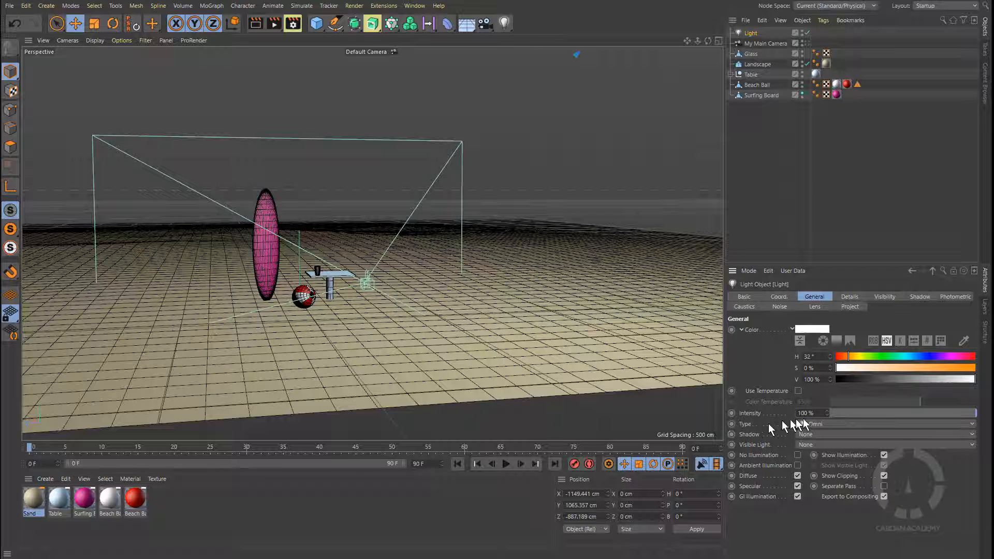
pyautogui.click(818, 424)
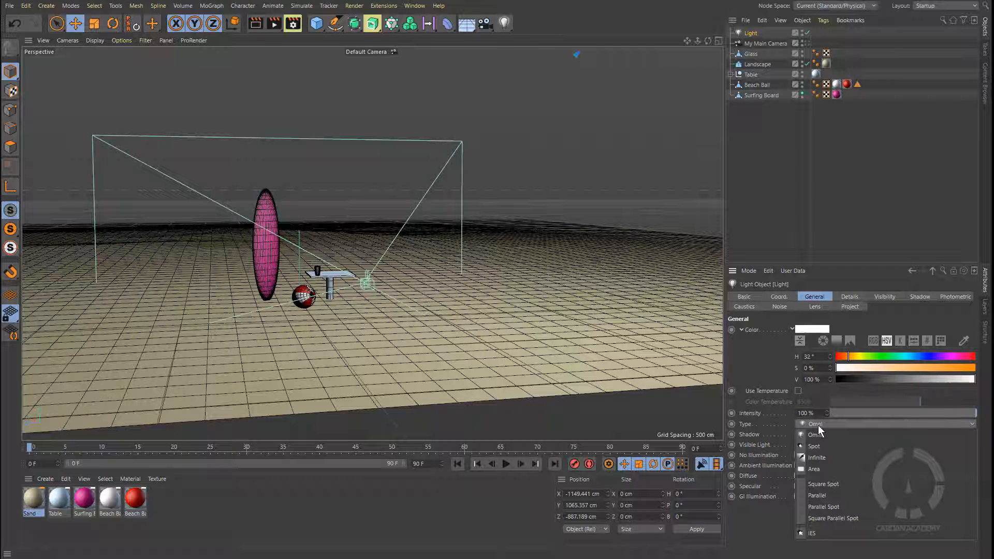
pyautogui.click(818, 425)
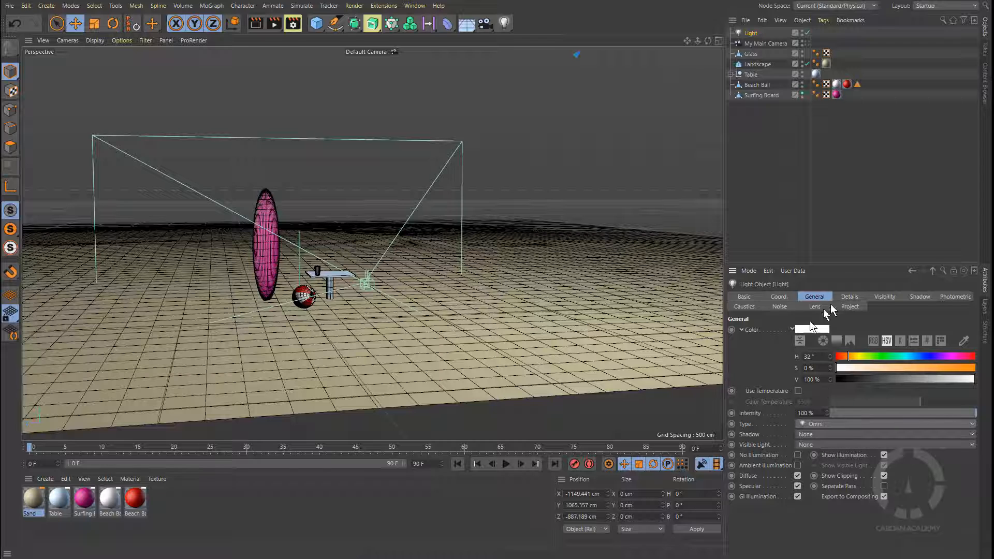
# Tint the light a warm yellow with a hue of about 41° and a saturation of about 16 %
pyautogui.click(858, 356)
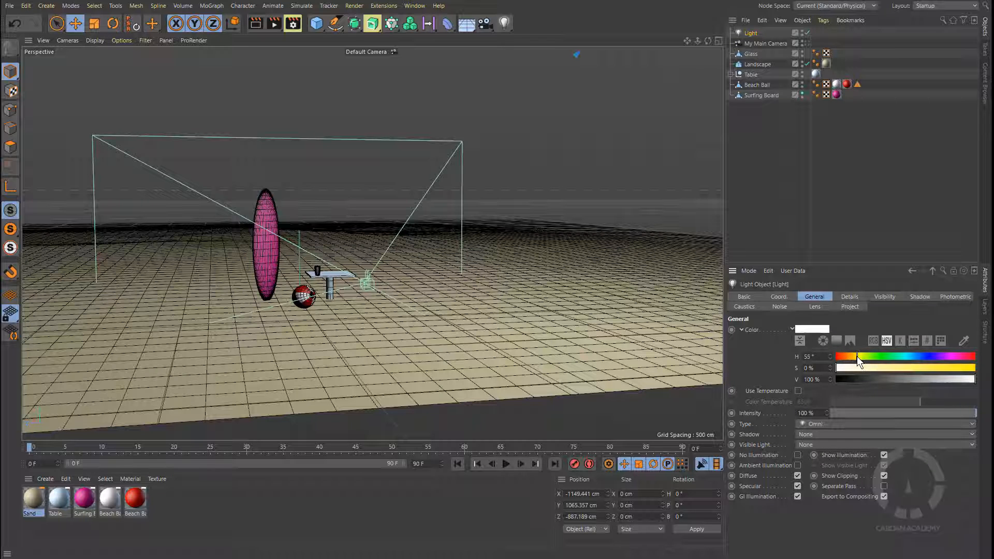
pyautogui.click(859, 368)
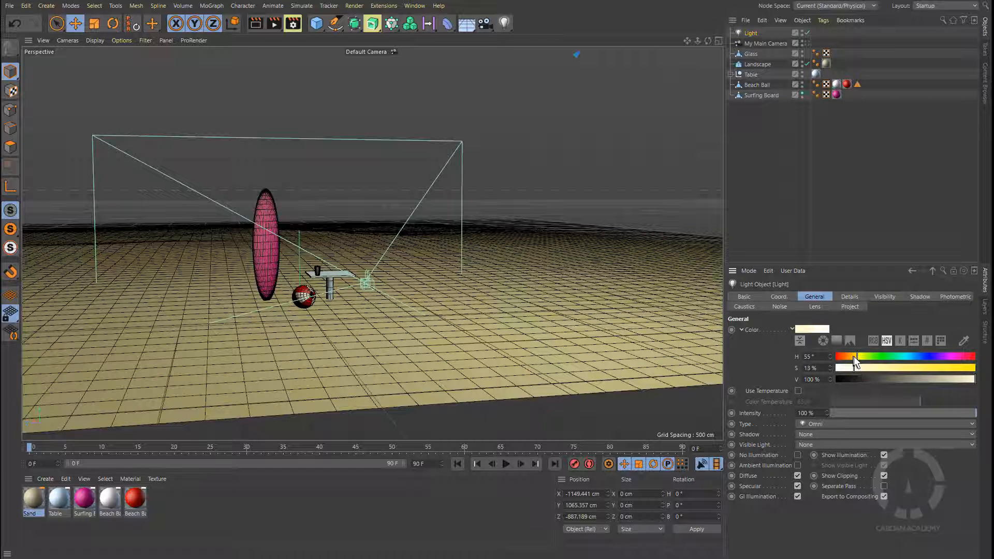
pyautogui.moveTo(856, 357); pyautogui.dragTo(852, 356)
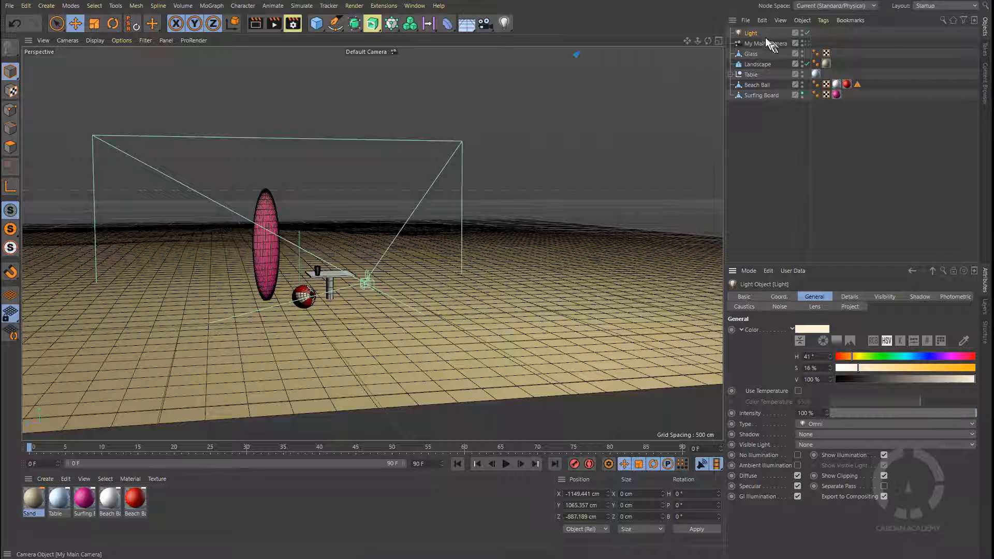
# Look through My Main Camera, render the lit scene to the Picture Viewer, and make the viewer window narrower
pyautogui.scroll(-2, 621, 169)
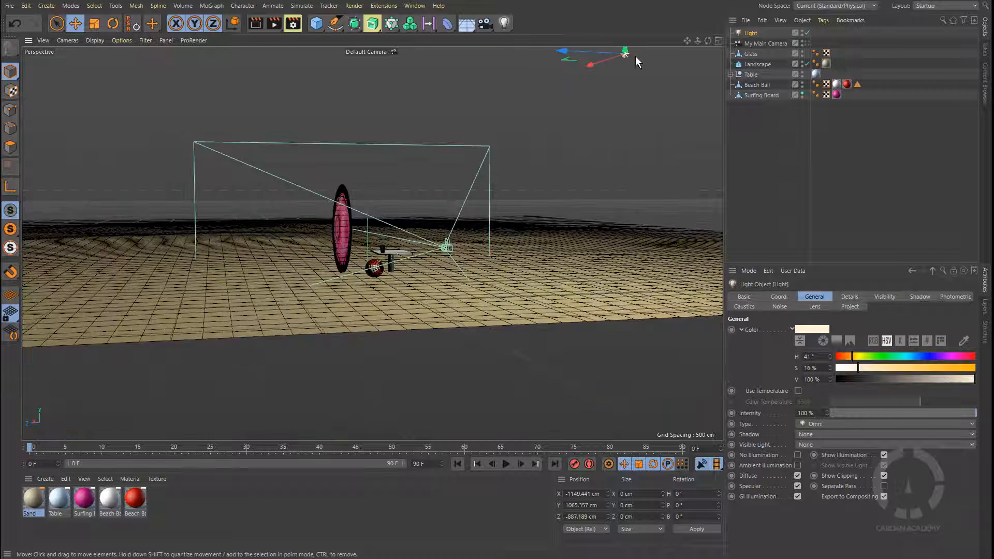
pyautogui.click(806, 44)
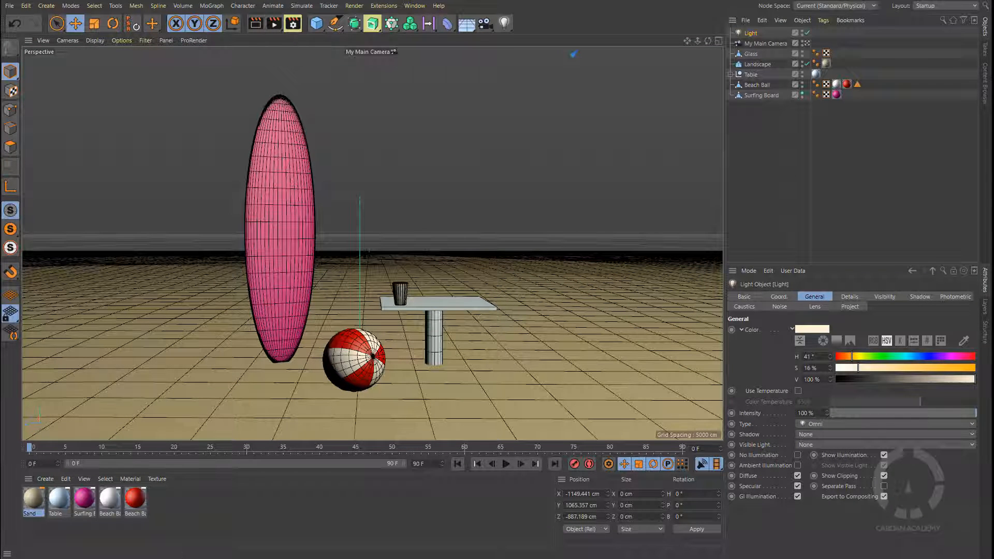
pyautogui.moveTo(993, 103); pyautogui.dragTo(366, 79)
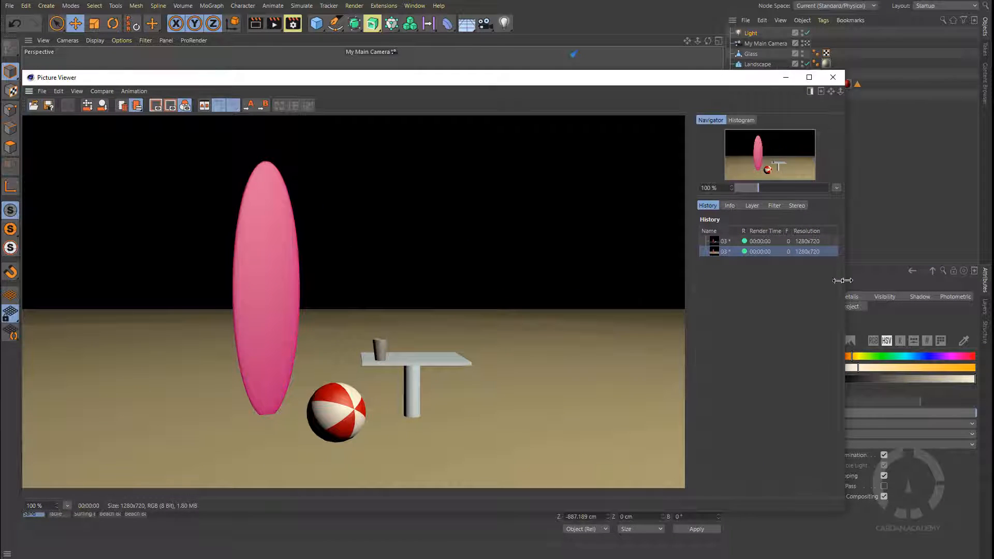
pyautogui.moveTo(843, 280); pyautogui.dragTo(719, 280)
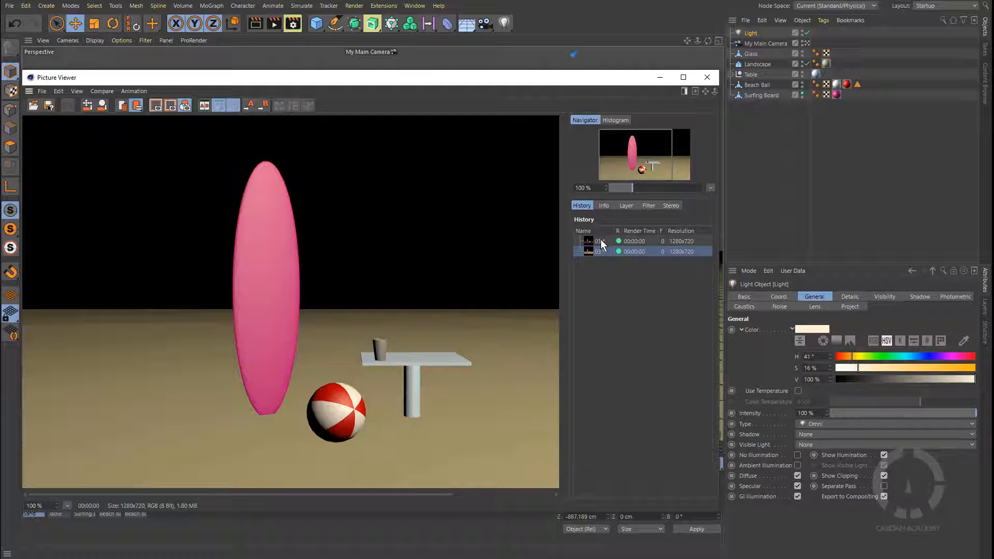
# Compare the earlier unlit render with the new lit render by switching between them in the render history
pyautogui.click(601, 241)
pyautogui.click(611, 253)
pyautogui.click(604, 241)
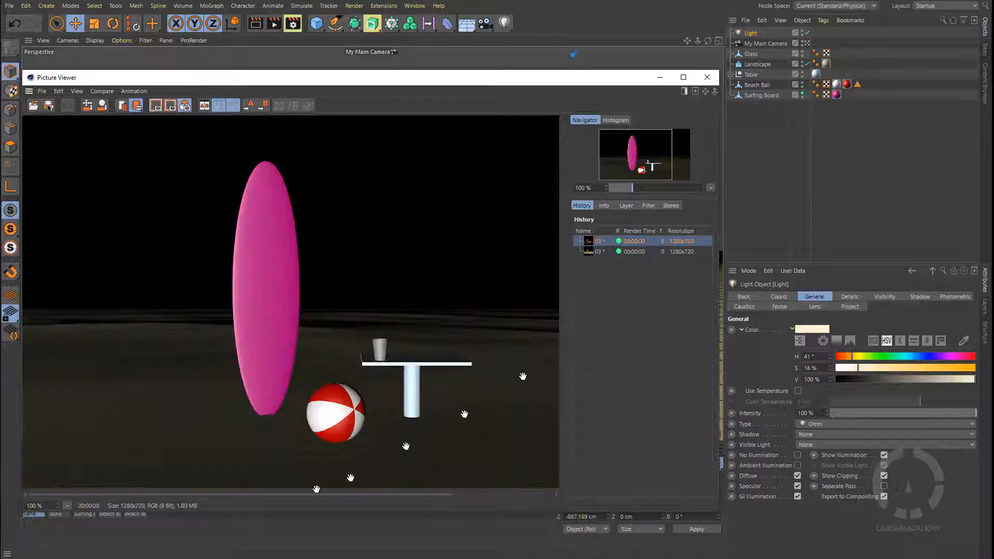
pyautogui.moveTo(316, 495); pyautogui.dragTo(373, 496)
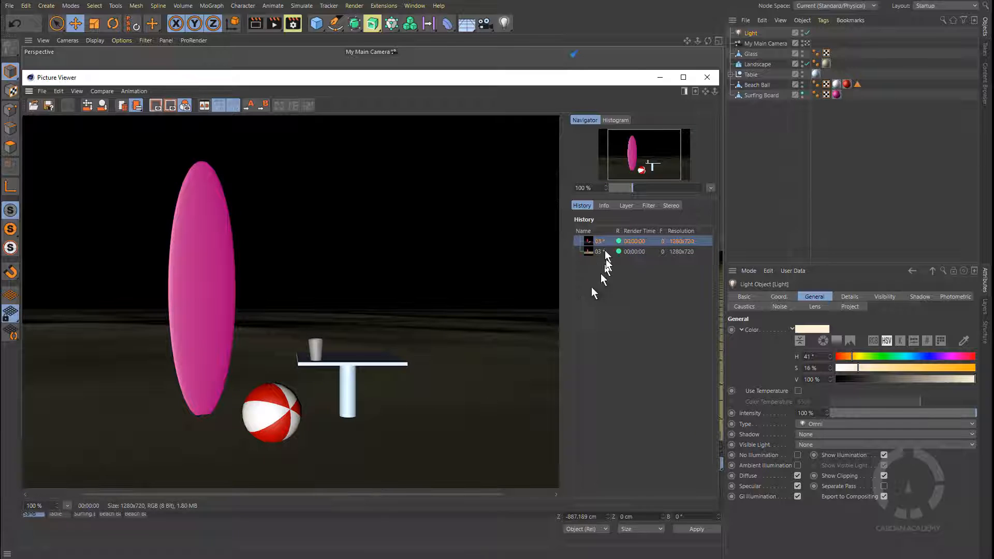
pyautogui.click(605, 252)
pyautogui.click(607, 242)
pyautogui.click(610, 250)
pyautogui.click(611, 242)
pyautogui.click(614, 252)
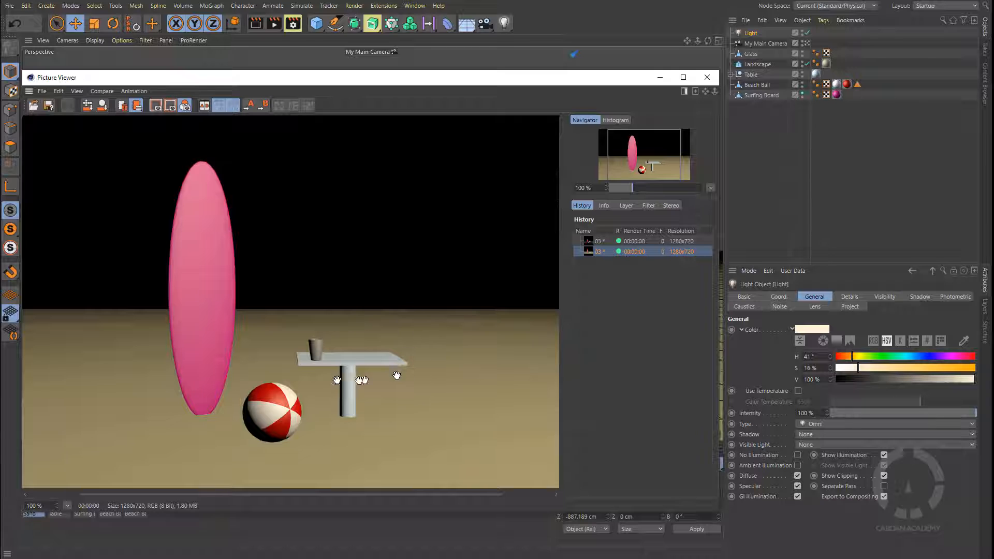
# Examine the table and beach ball up close in the lit render, restore 100 % zoom, and minimize the Picture Viewer
pyautogui.scroll(3, 330, 394)
pyautogui.scroll(2, 329, 395)
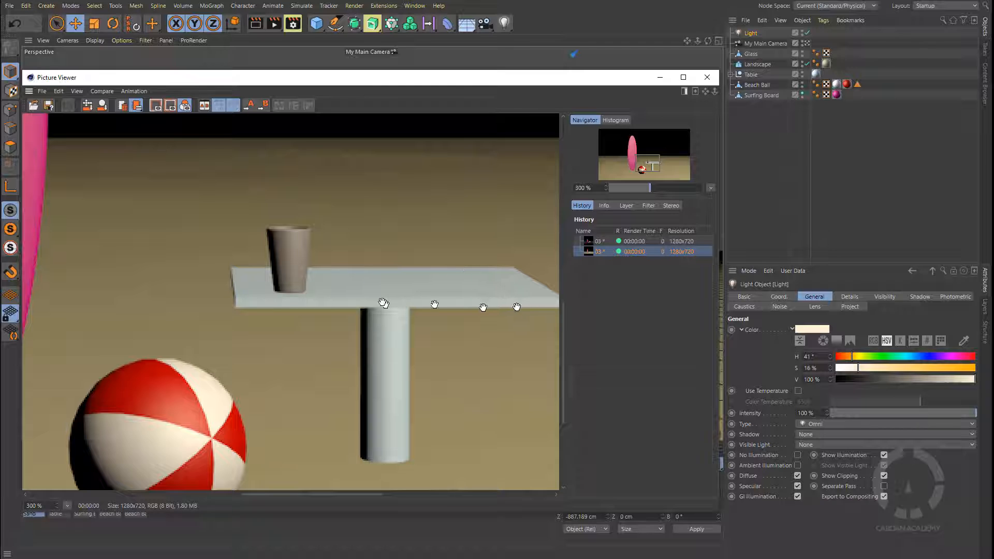
pyautogui.scroll(-3, 349, 307)
pyautogui.scroll(-2, 348, 308)
pyautogui.scroll(2, 346, 310)
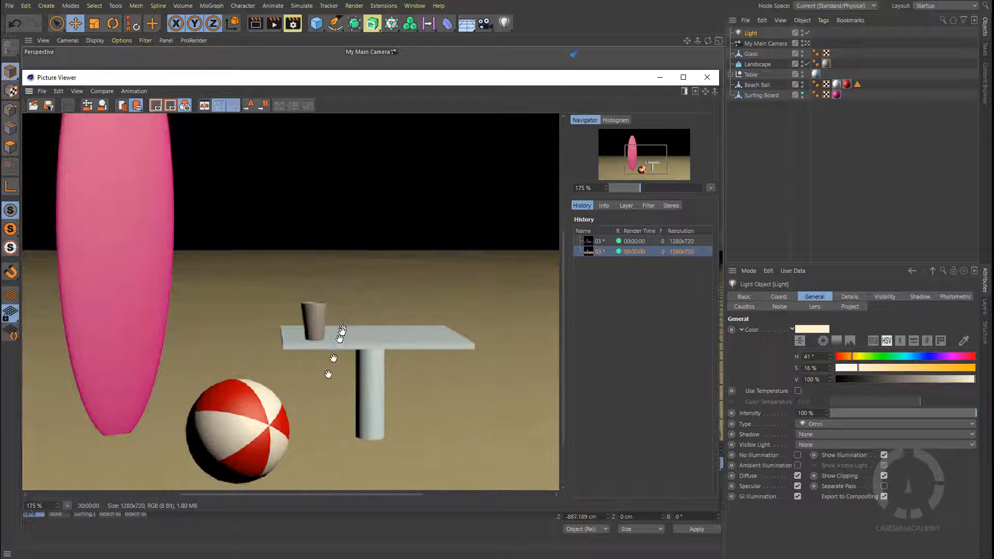
pyautogui.moveTo(317, 410); pyautogui.dragTo(365, 335)
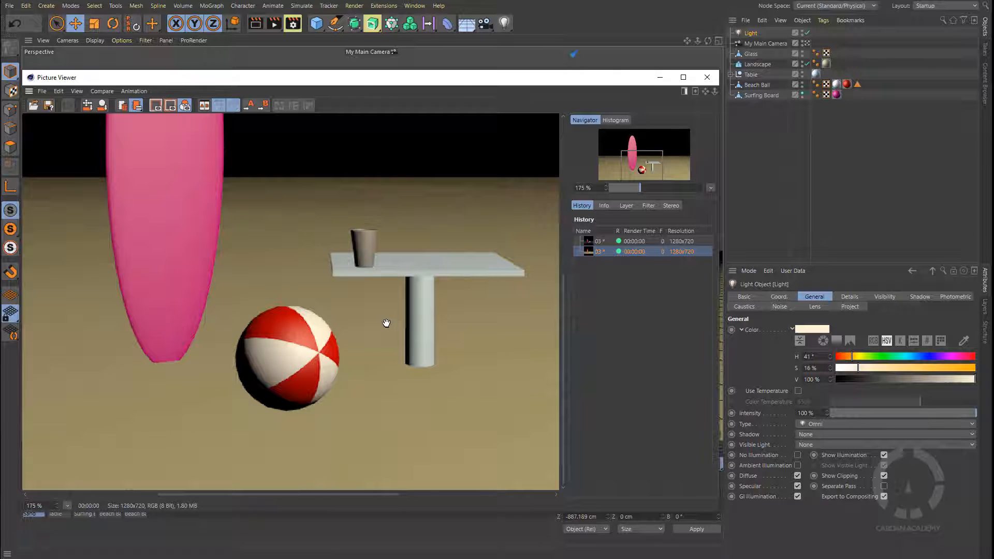
pyautogui.click(314, 328)
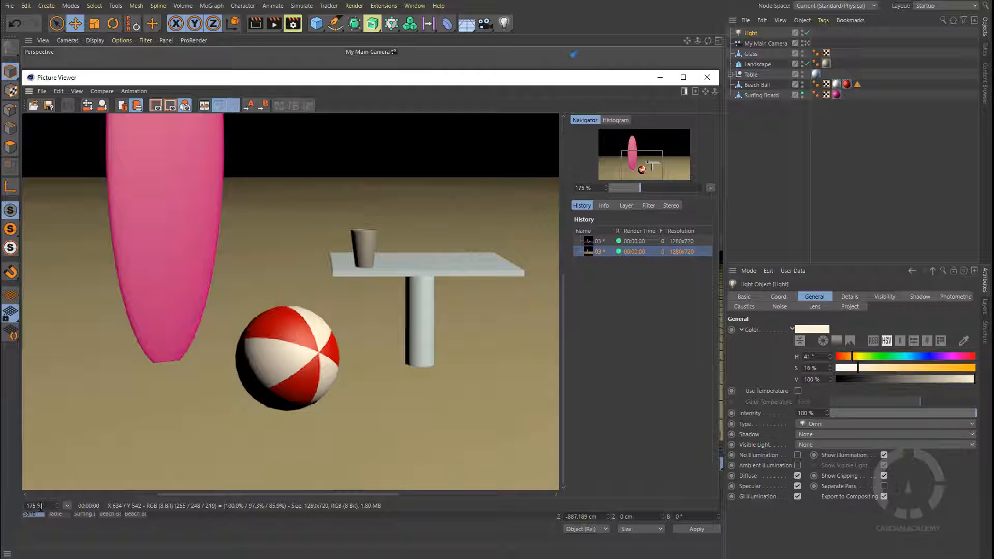
pyautogui.moveTo(41, 506); pyautogui.dragTo(18, 507)
pyautogui.press('Return')
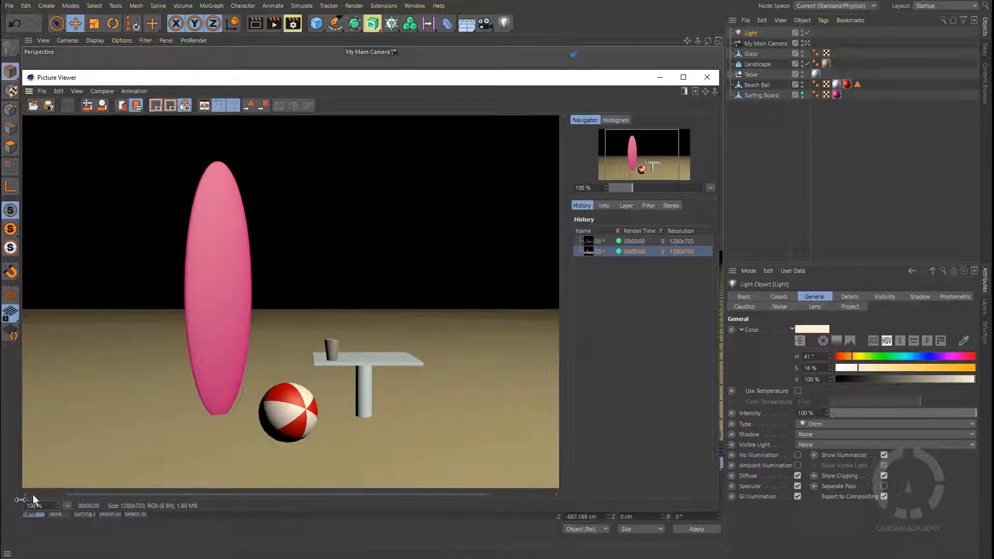
pyautogui.click(659, 76)
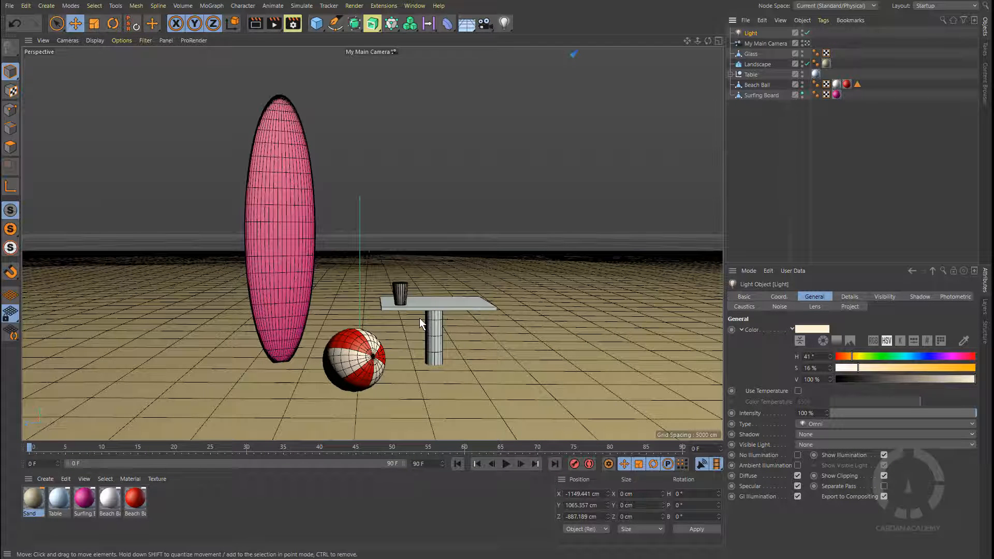
# Select the table surface, frame it from the default camera, and enable its fillet to round the edges
pyautogui.click(448, 309)
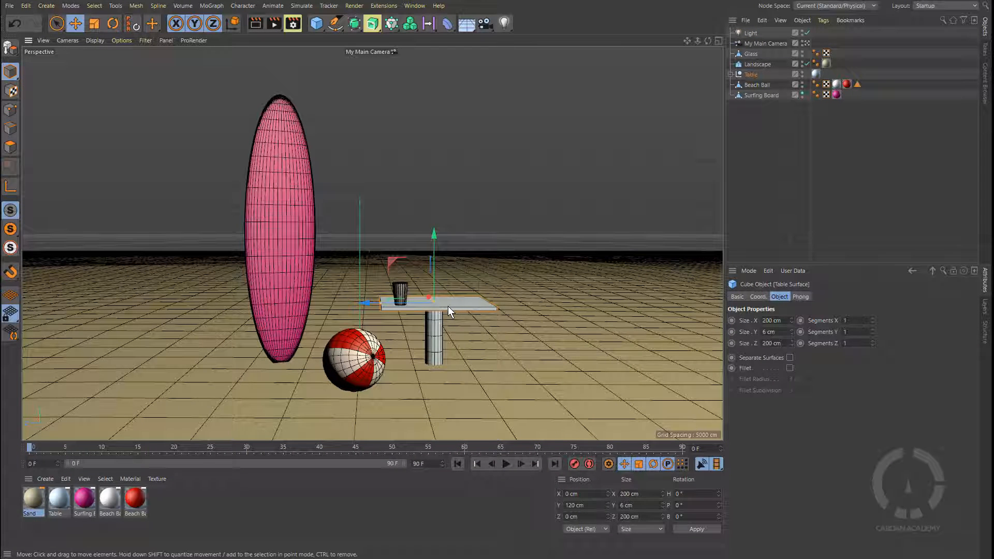
pyautogui.click(806, 44)
pyautogui.click(806, 44)
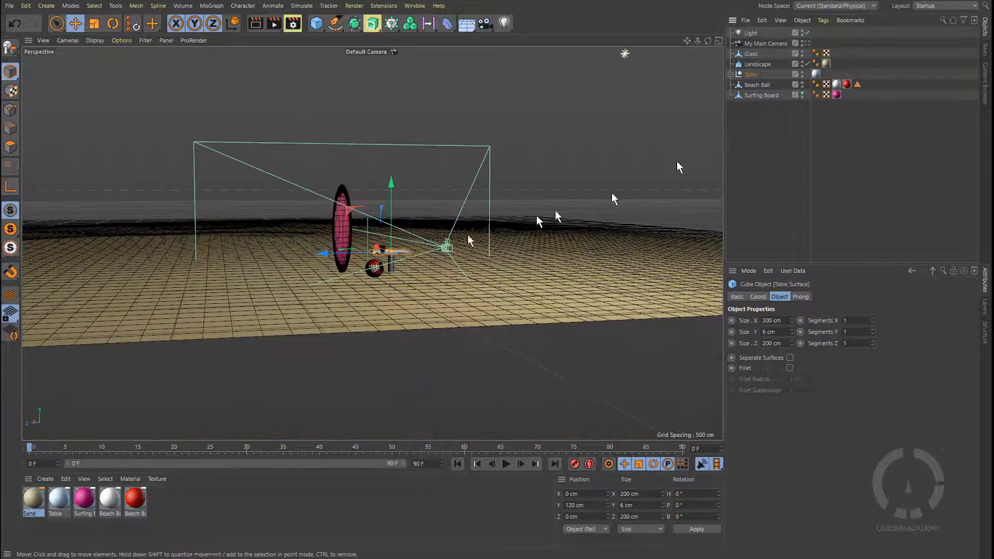
pyautogui.press('s')
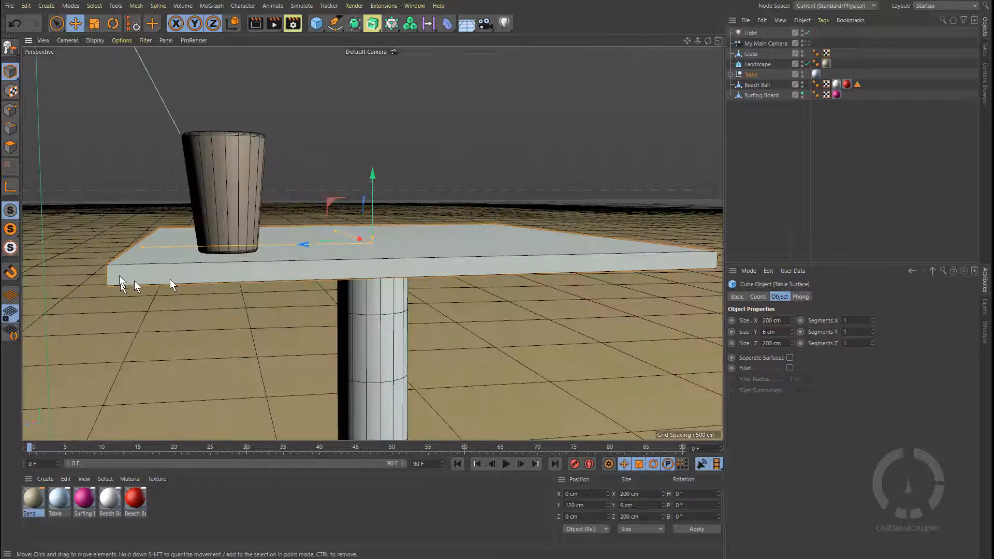
pyautogui.click(731, 74)
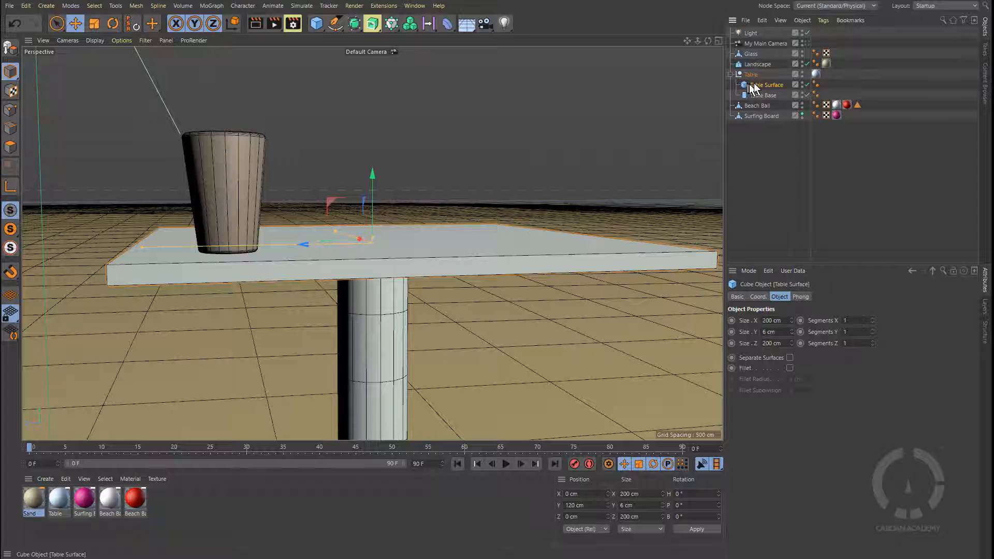
pyautogui.click(790, 368)
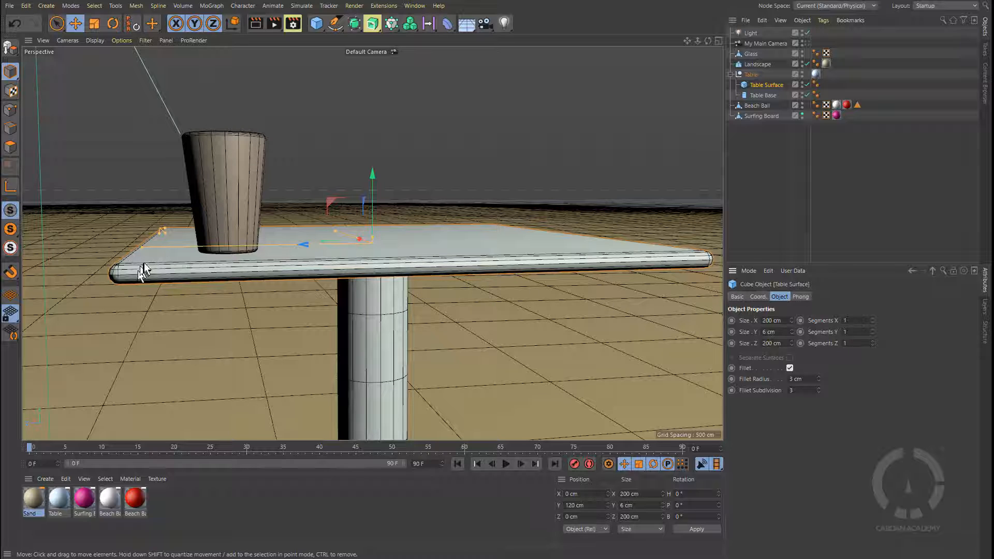
# Raise the table surface's fillet subdivision to 8
pyautogui.click(819, 388)
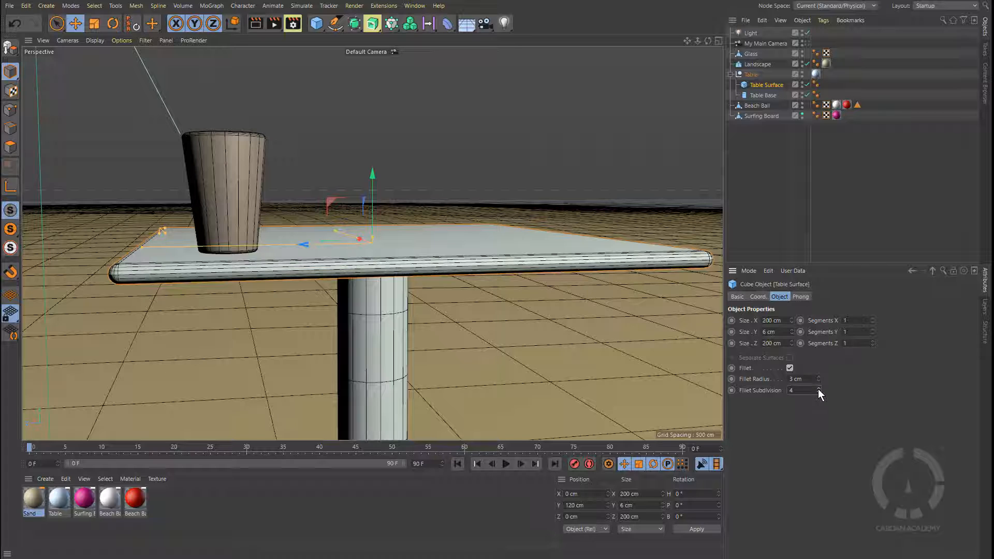
pyautogui.click(819, 389)
pyautogui.click(818, 389)
pyautogui.click(819, 389)
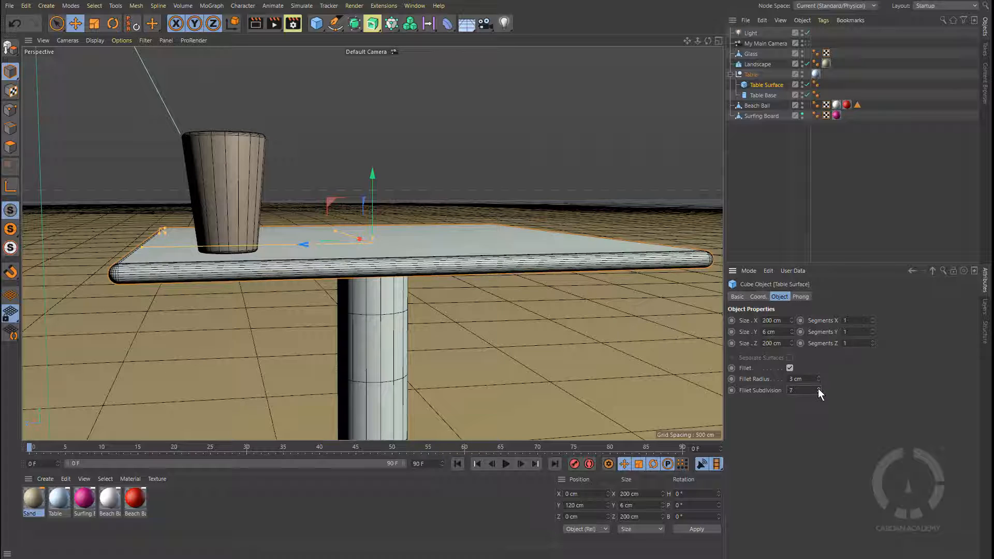
pyautogui.click(819, 388)
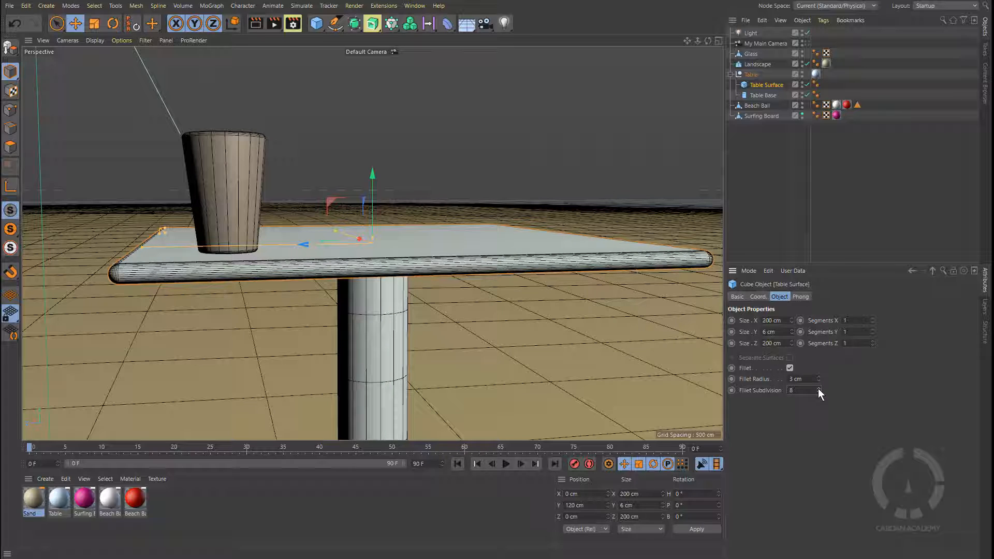
# Look through My Main Camera again and render the scene with the rounded tabletop to the Picture Viewer
pyautogui.click(806, 43)
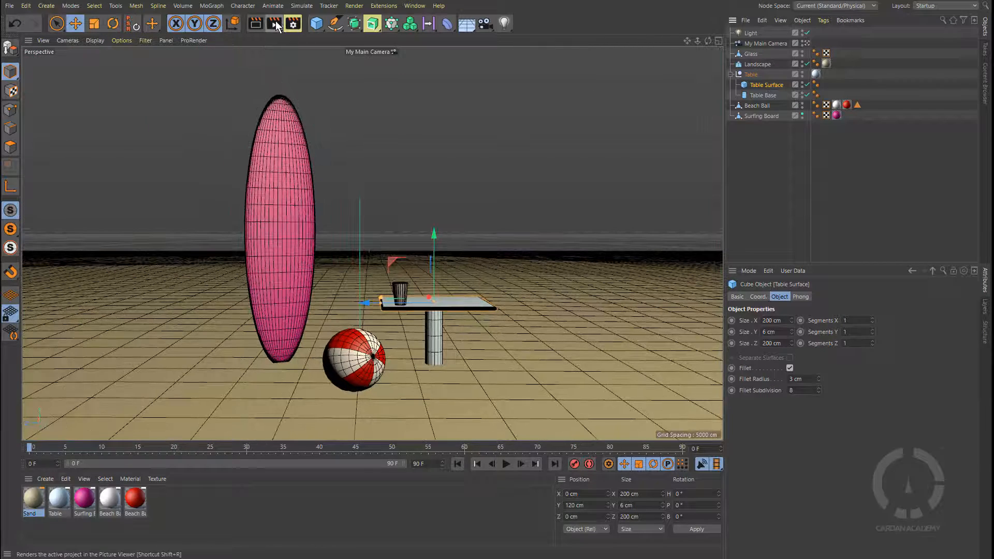
pyautogui.click(276, 23)
pyautogui.click(275, 21)
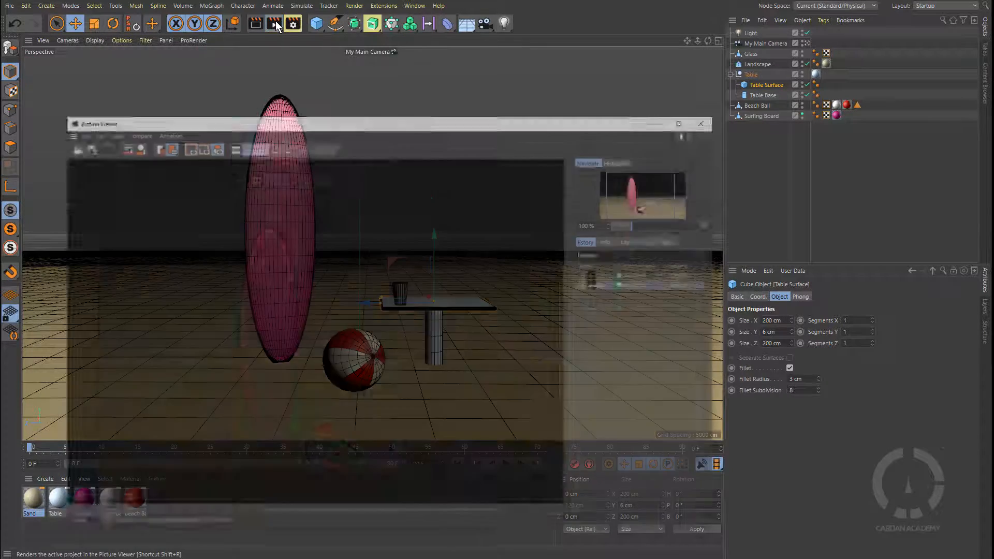
pyautogui.moveTo(451, 86); pyautogui.dragTo(549, 68)
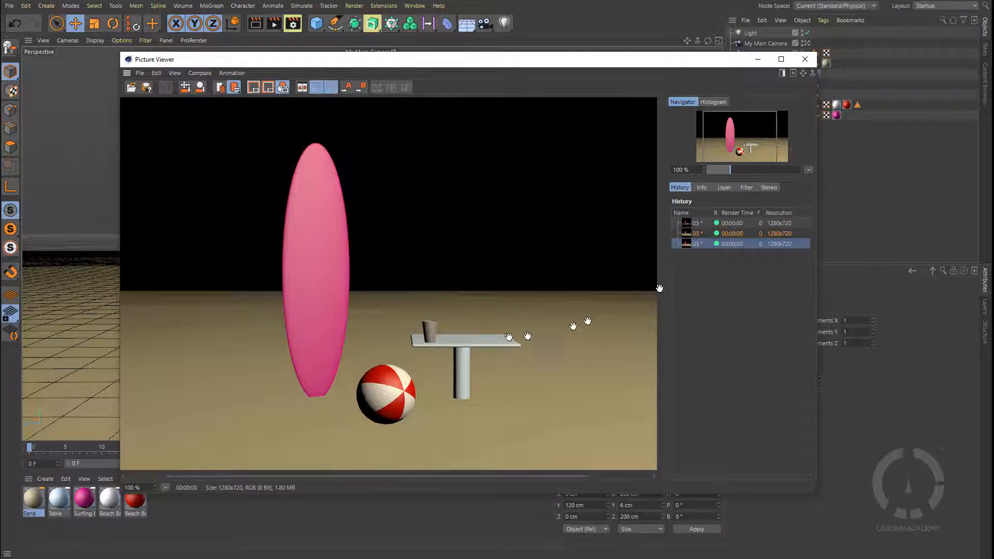
# Compare the tabletop edges in the previous and newest renders at 225 % zoom
pyautogui.click(729, 234)
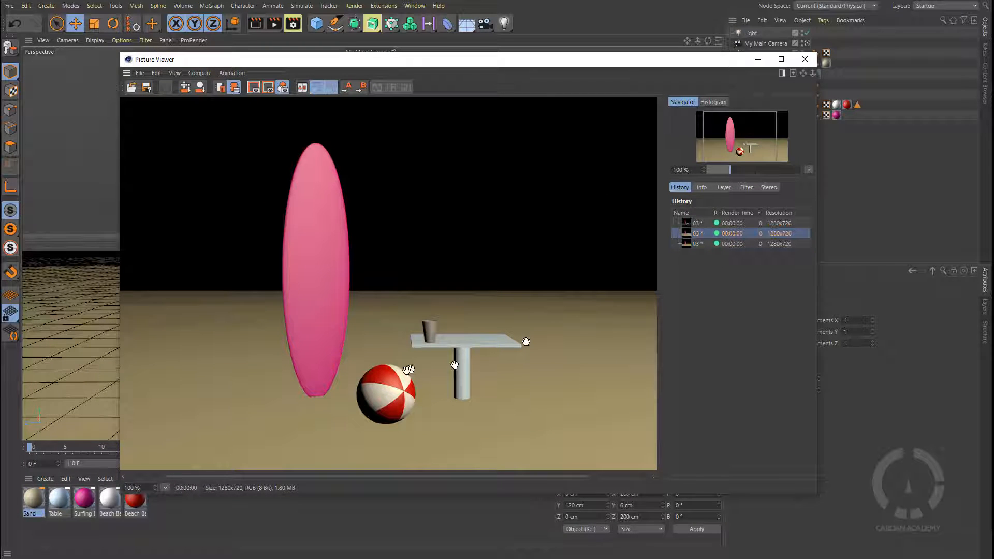
pyautogui.scroll(2, 518, 345)
pyautogui.scroll(1, 518, 345)
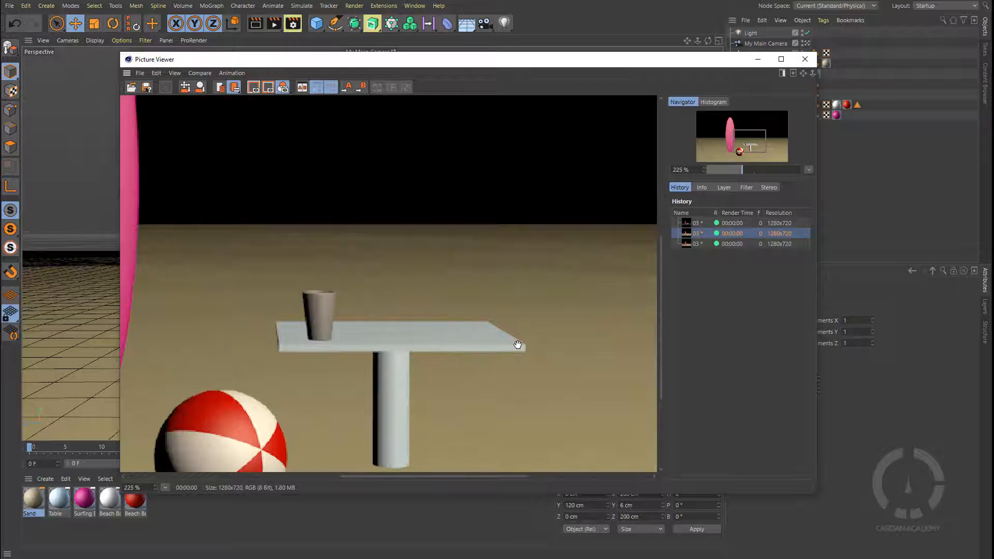
pyautogui.click(731, 242)
pyautogui.click(741, 233)
pyautogui.click(741, 244)
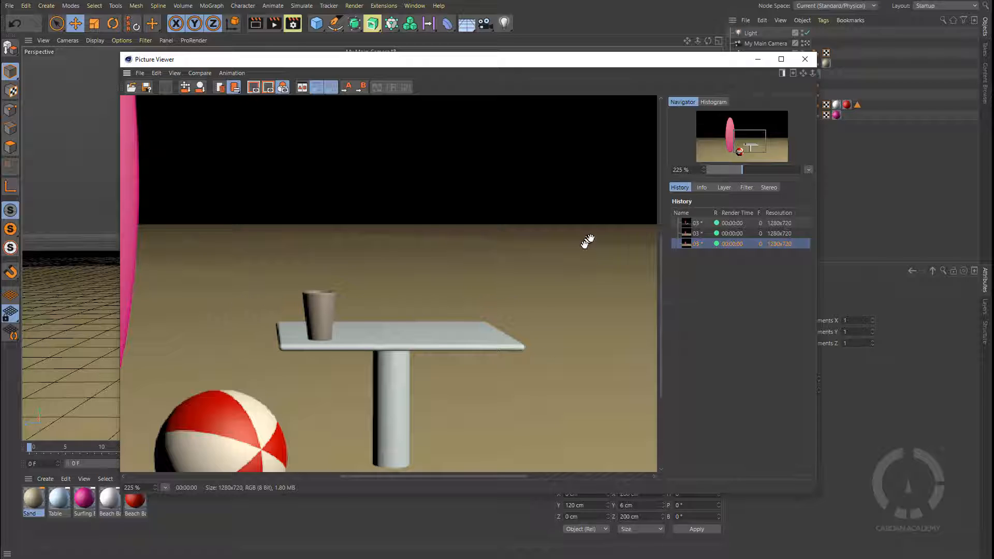
# Examine the glass, table and beach ball in the previous render, both close up and in the full frame
pyautogui.click(734, 234)
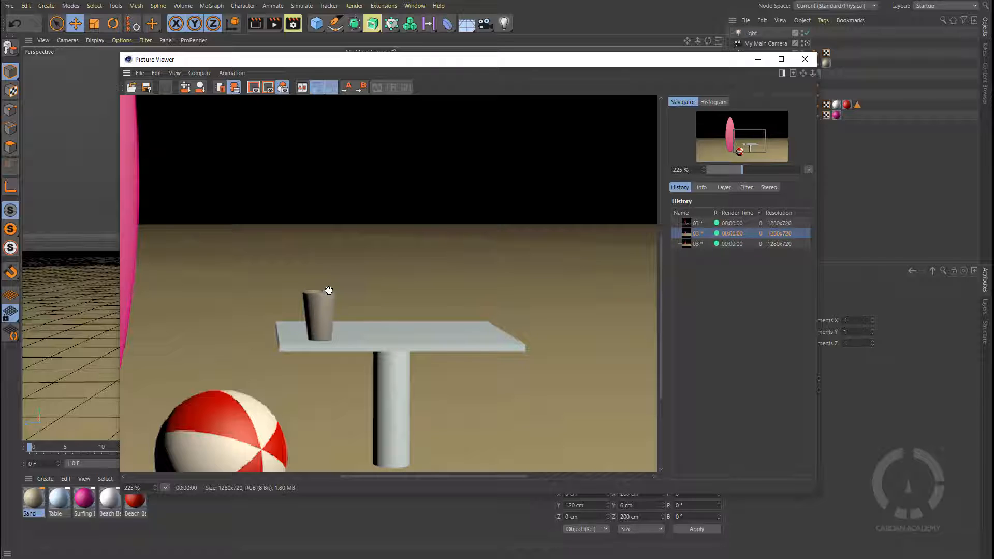
pyautogui.scroll(-6, 400, 323)
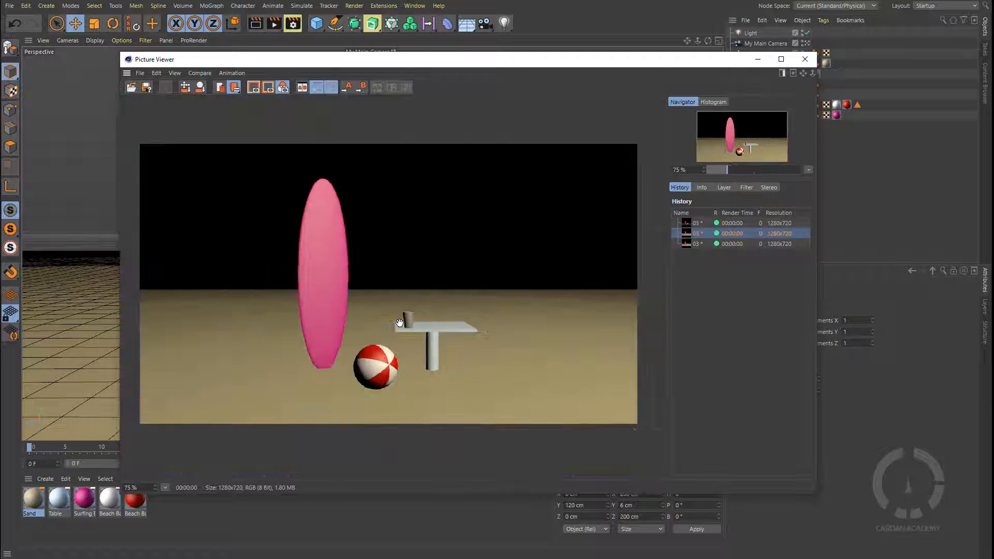
pyautogui.scroll(-2, 400, 323)
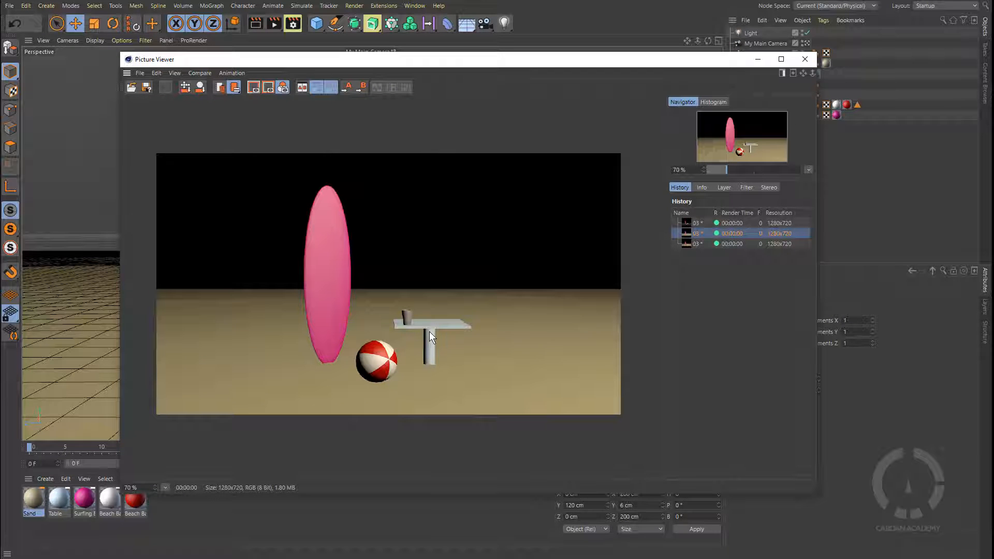
pyautogui.scroll(4, 396, 323)
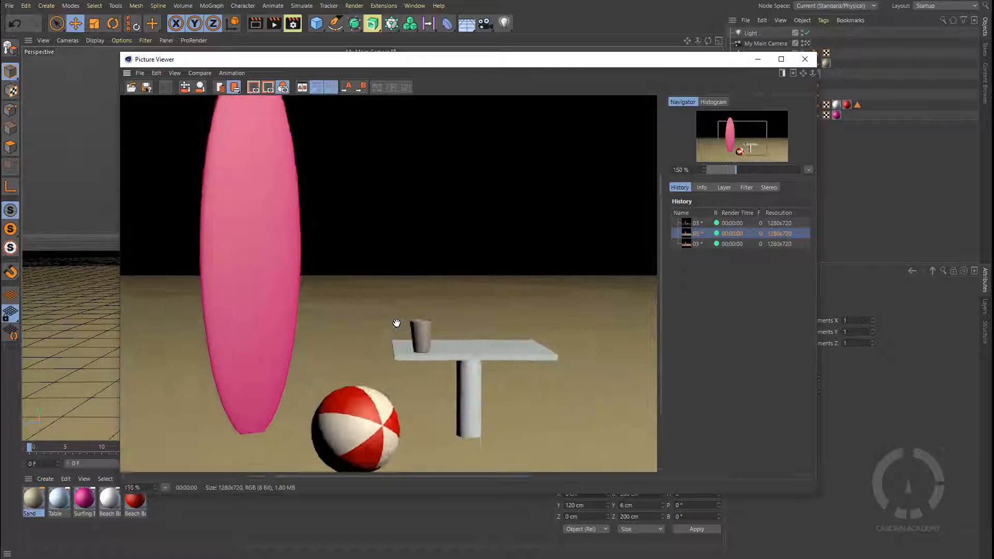
pyautogui.scroll(5, 397, 323)
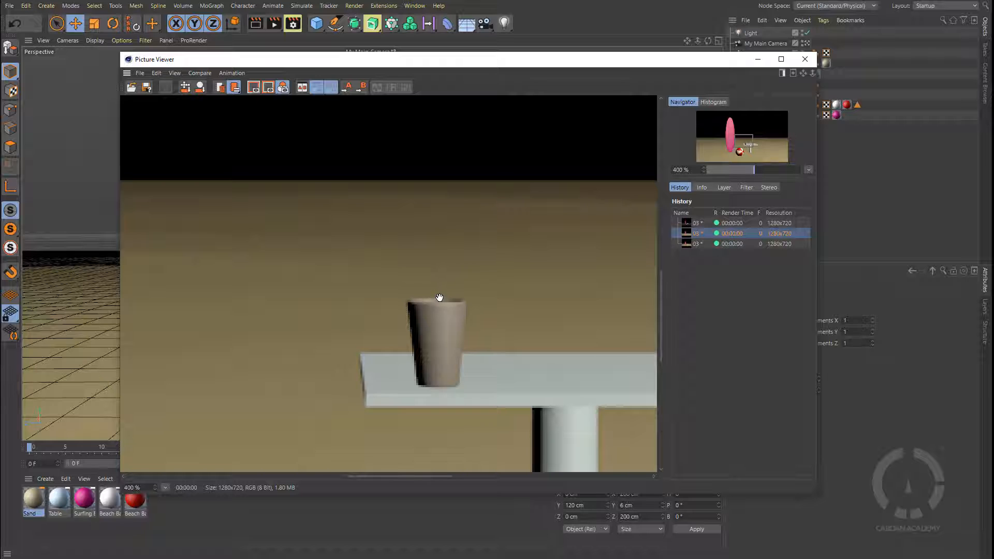
pyautogui.scroll(-5, 451, 325)
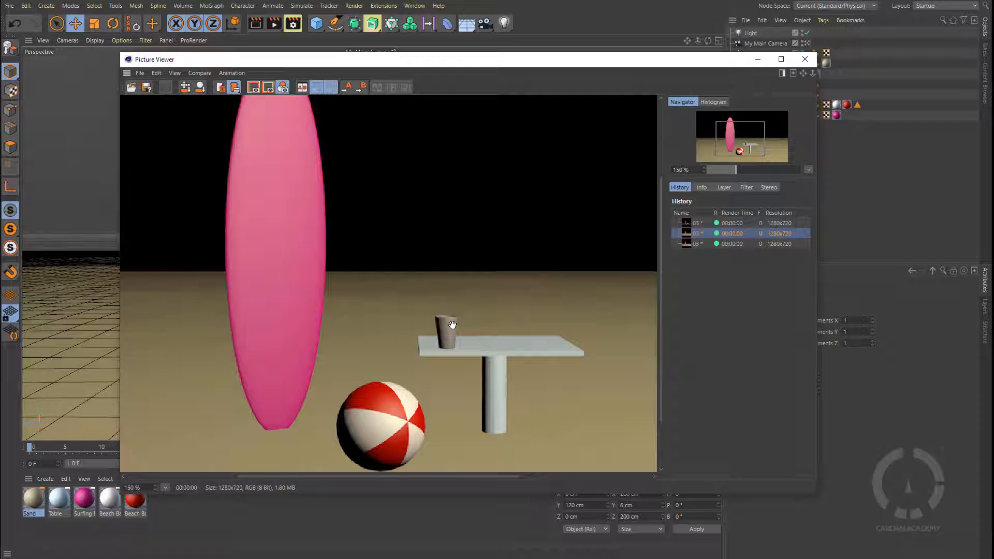
pyautogui.scroll(-3, 437, 381)
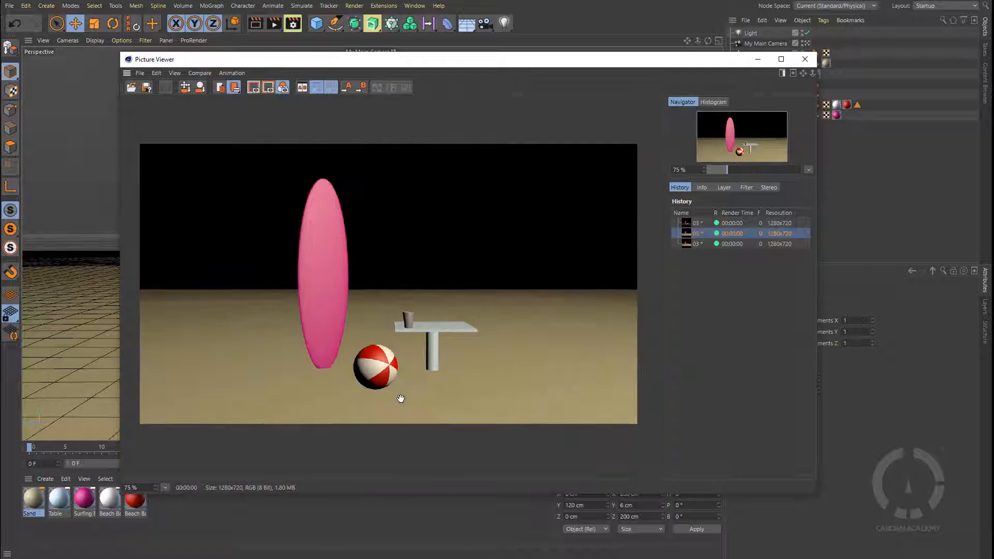
pyautogui.scroll(1, 401, 399)
pyautogui.scroll(1, 358, 380)
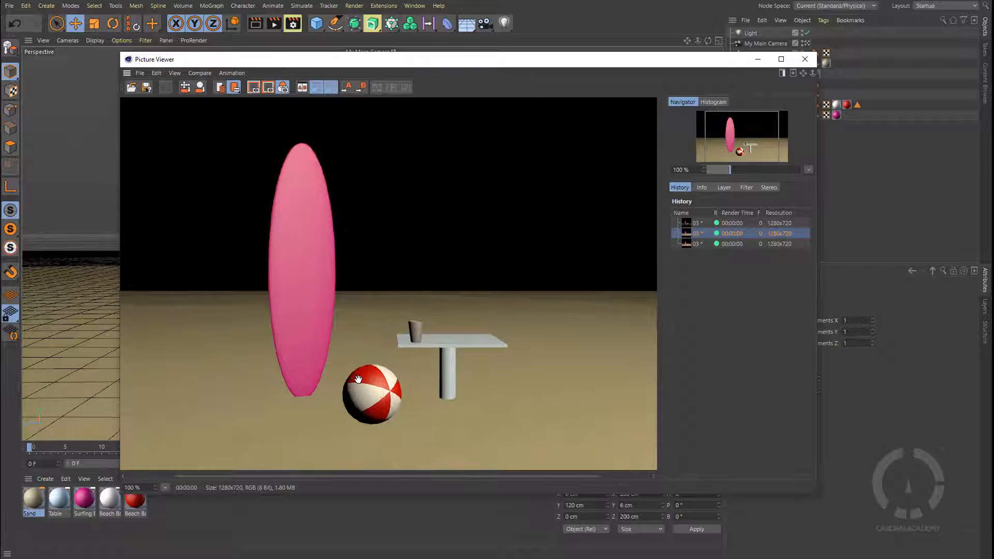
pyautogui.click(756, 59)
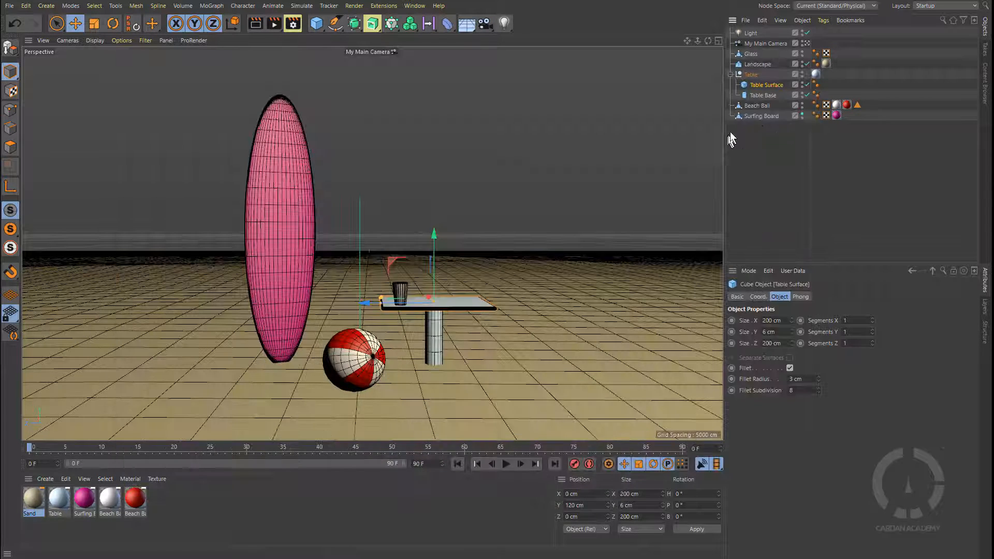
# Add a Subdivision Surface, make the Beach Ball its child to smooth it, and collapse the hierarchy
pyautogui.click(757, 106)
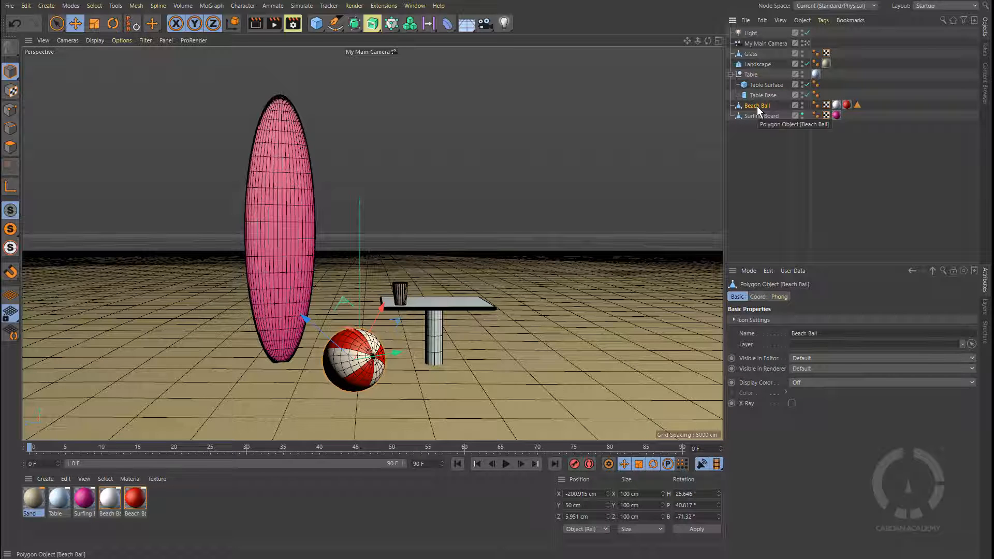
pyautogui.click(356, 22)
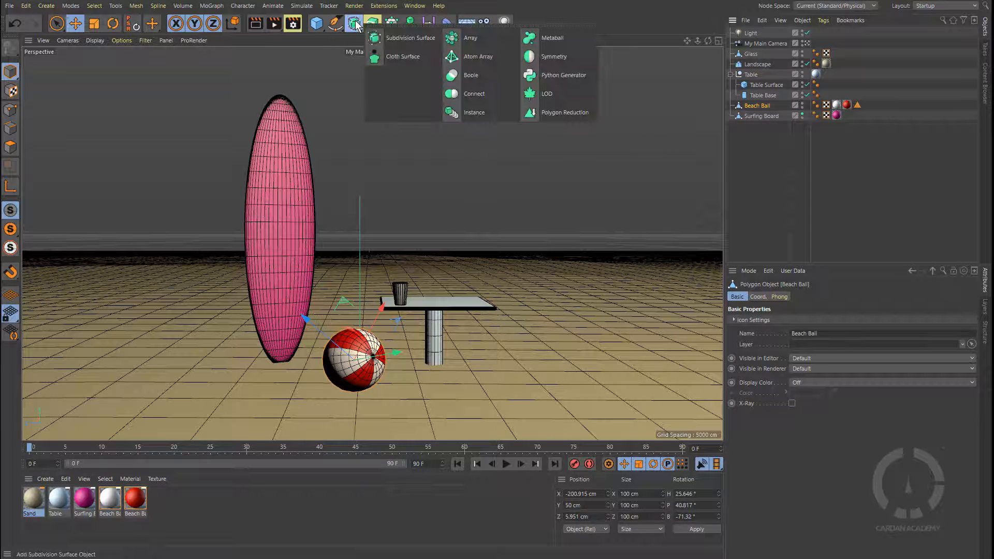
pyautogui.click(403, 37)
pyautogui.moveTo(760, 53); pyautogui.dragTo(759, 150)
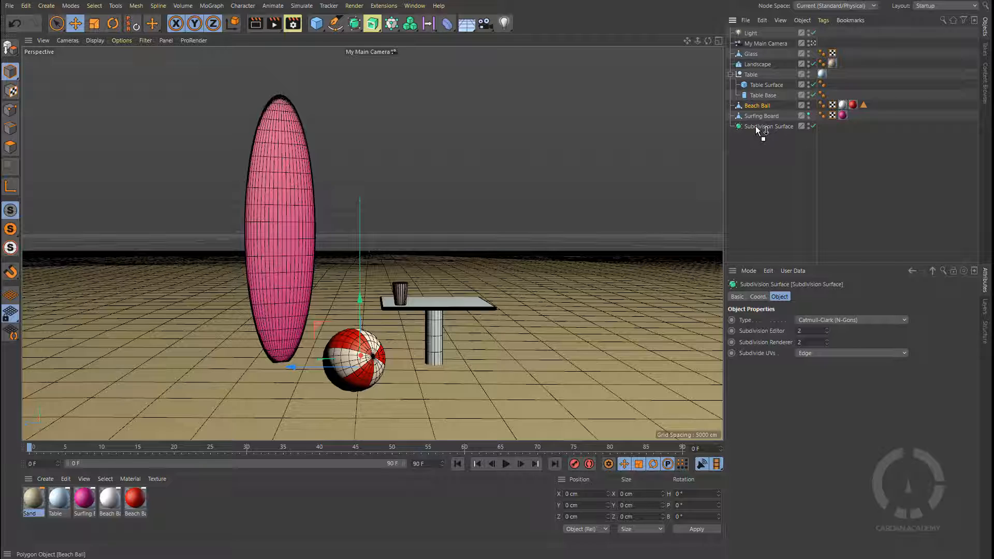
pyautogui.moveTo(756, 126); pyautogui.dragTo(756, 126)
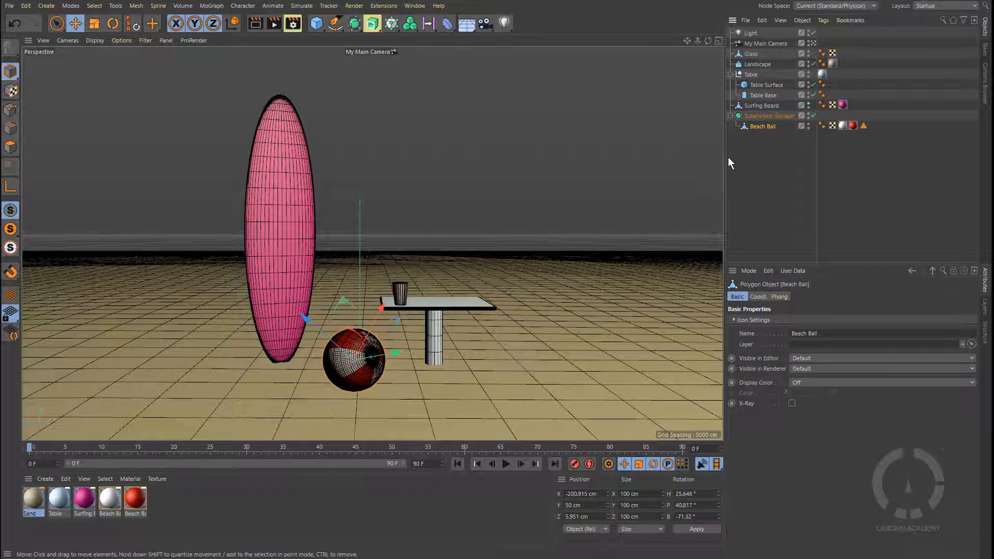
pyautogui.click(729, 116)
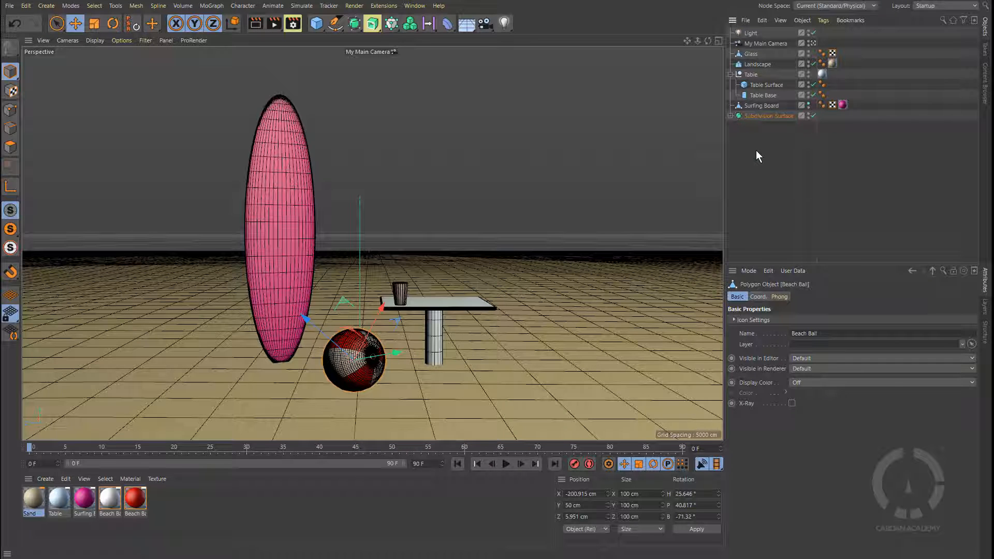
pyautogui.click(372, 24)
pyautogui.click(356, 24)
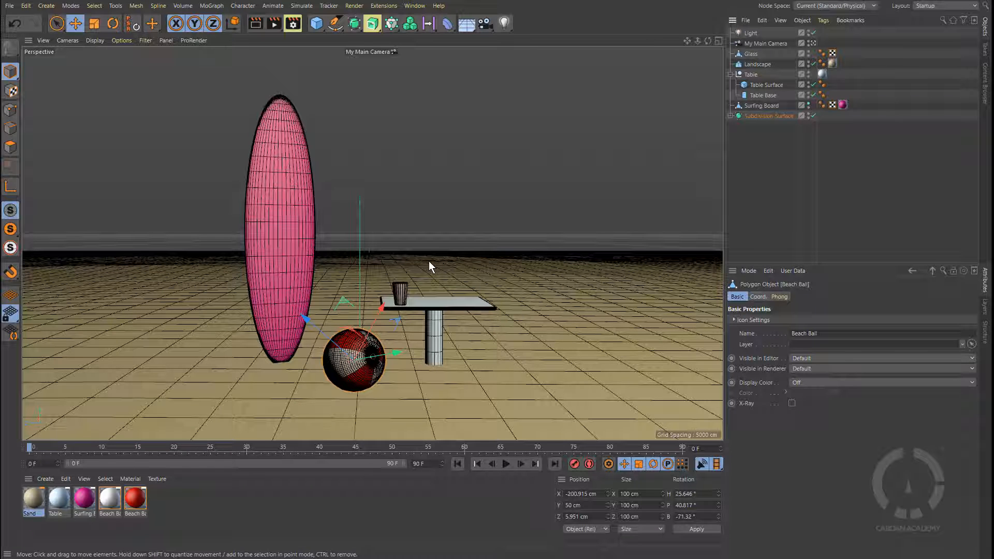
# Render the scene with the smoothed beach ball to the Picture Viewer and compare it with the previous render
pyautogui.click(273, 23)
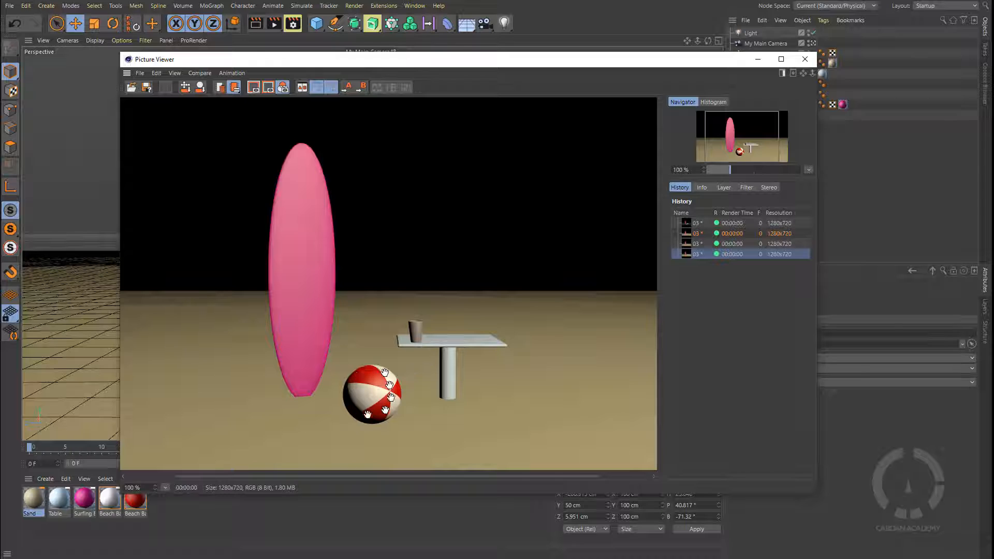
pyautogui.click(726, 245)
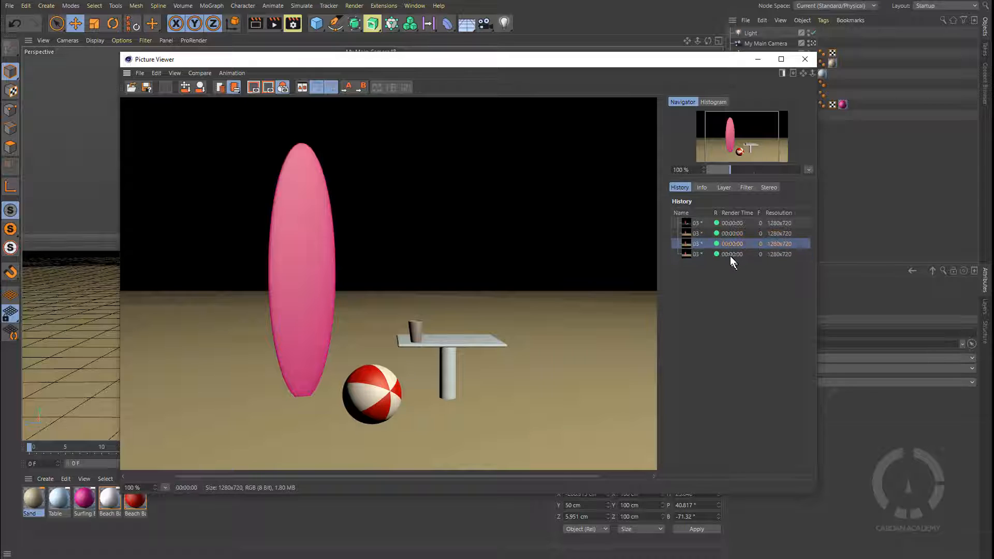
pyautogui.click(729, 255)
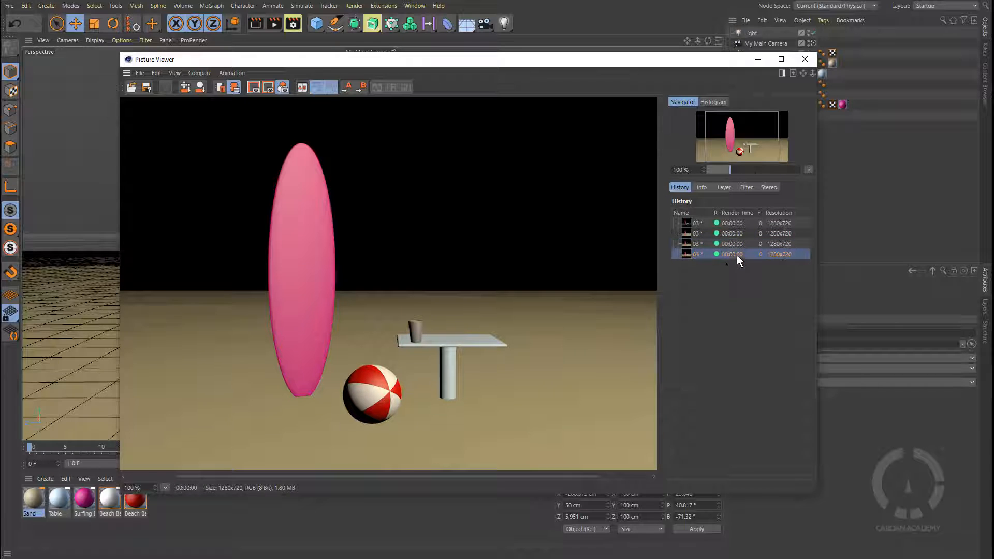
pyautogui.click(760, 61)
# Add a sphere surrounding the whole scene with a radius of 100000 cm and 50 segments
pyautogui.click(317, 24)
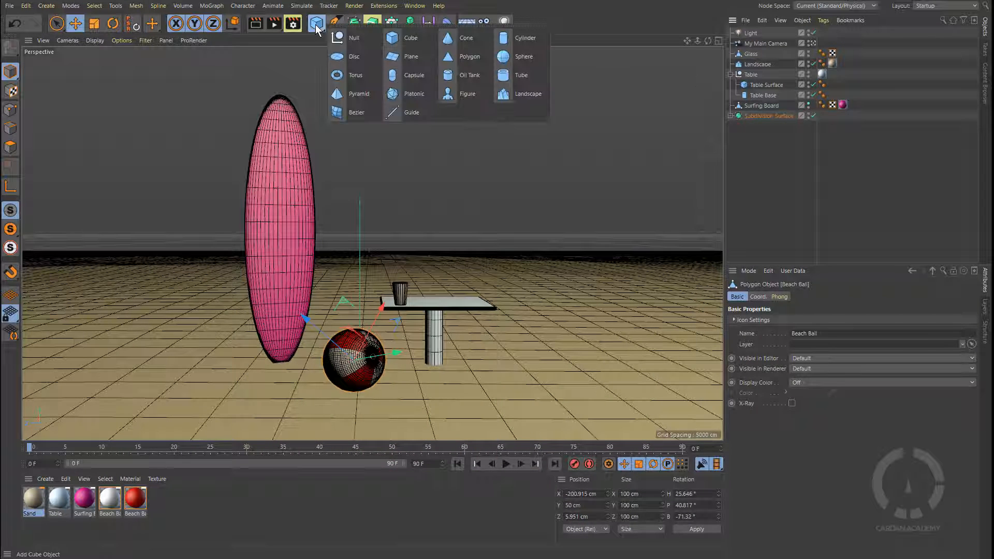
pyautogui.click(521, 54)
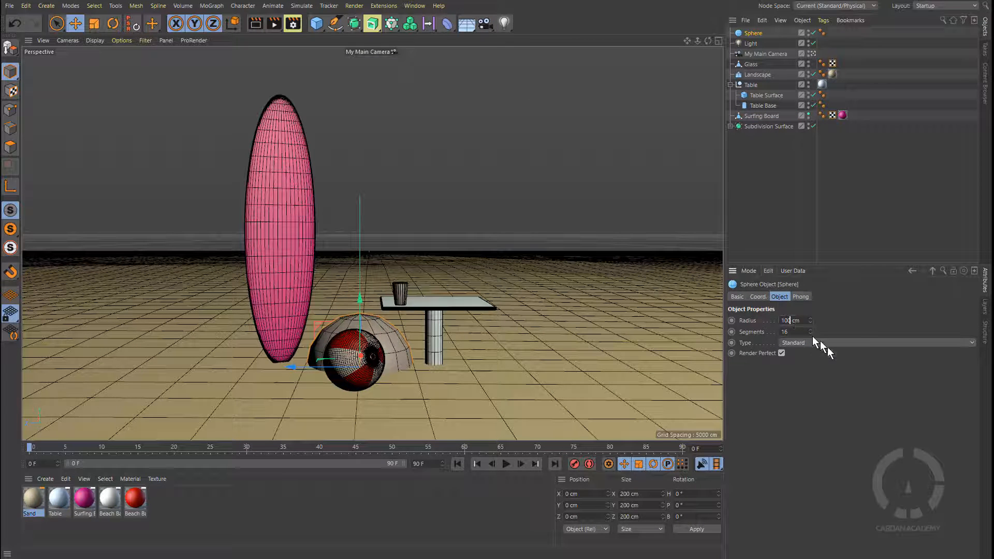
pyautogui.write('000')
pyautogui.press('Tab')
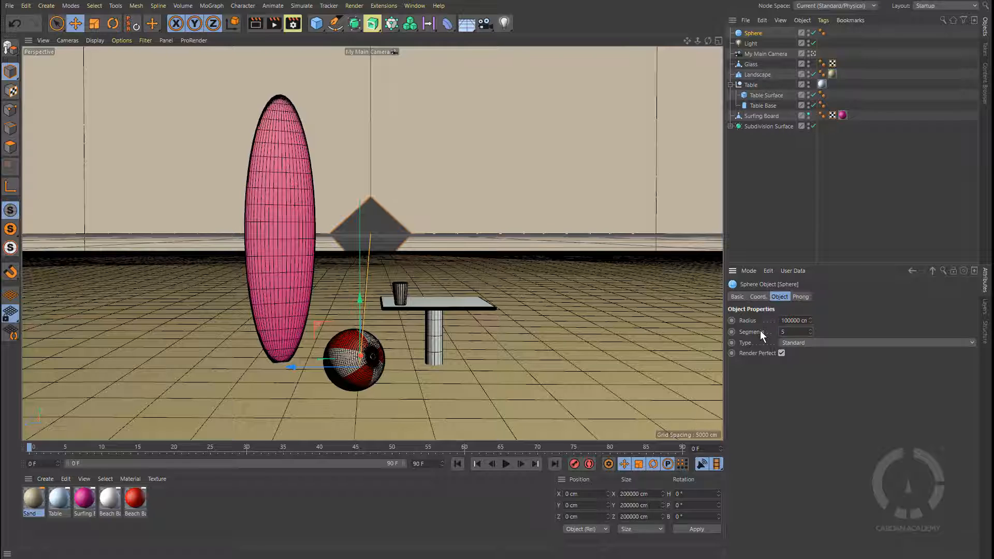
pyautogui.press('Return')
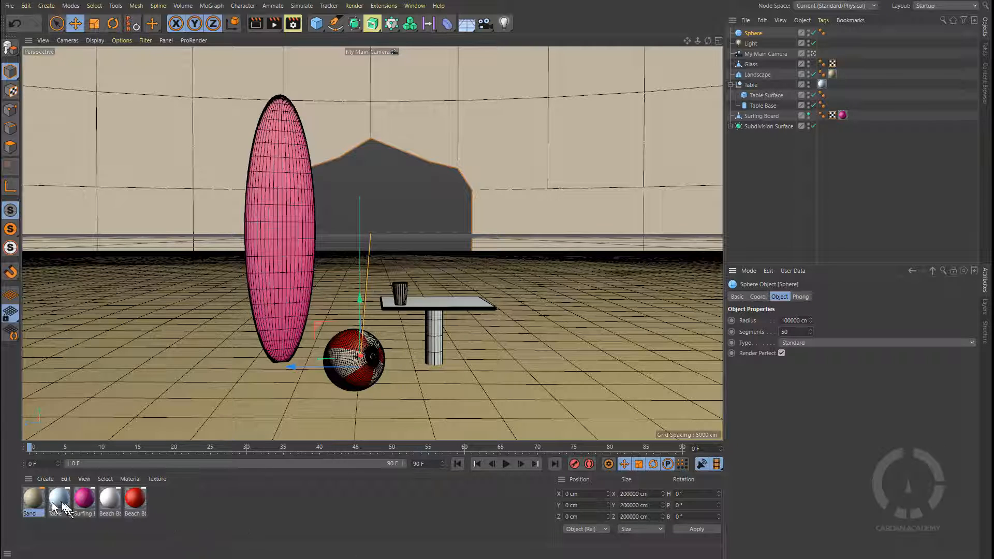
# Duplicate the Table material and rename the copy Sky
pyautogui.keyDown('ctrl'); pyautogui.moveTo(57, 499); pyautogui.dragTo(207, 505); pyautogui.keyUp('ctrl')
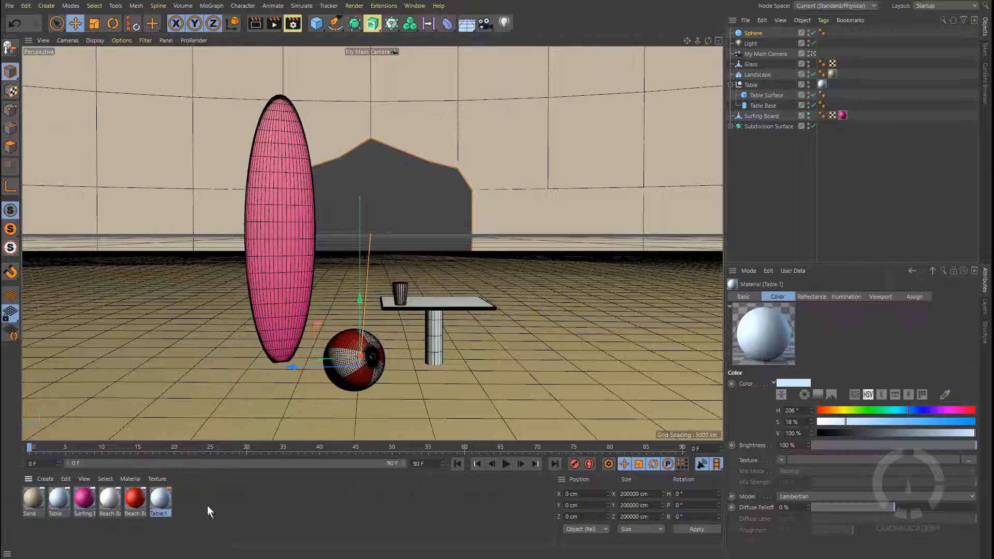
pyautogui.doubleClick(161, 513)
pyautogui.write('S')
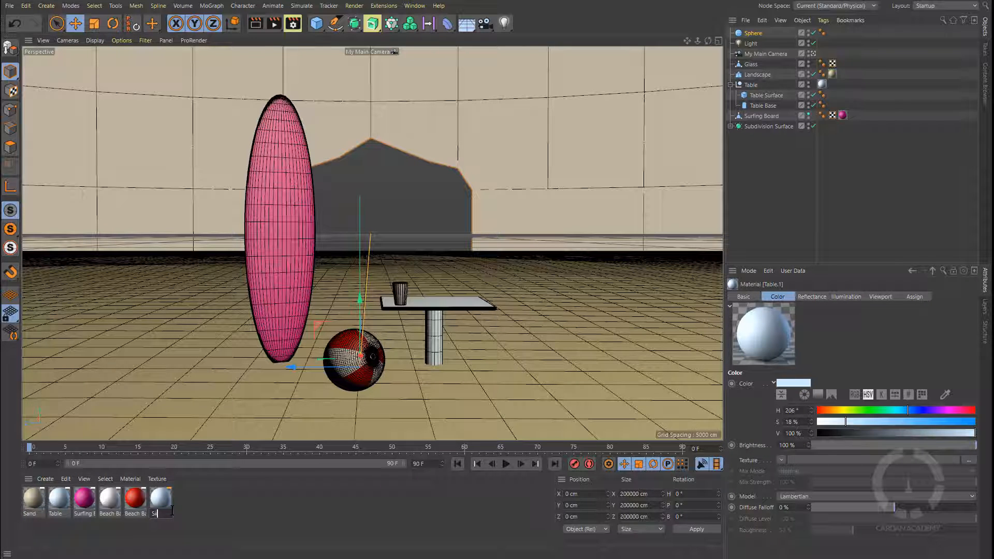
pyautogui.write('ky')
pyautogui.press('Return')
# Apply the Sky material to the large sphere and make a test render in the Picture Viewer
pyautogui.moveTo(161, 500); pyautogui.dragTo(517, 163)
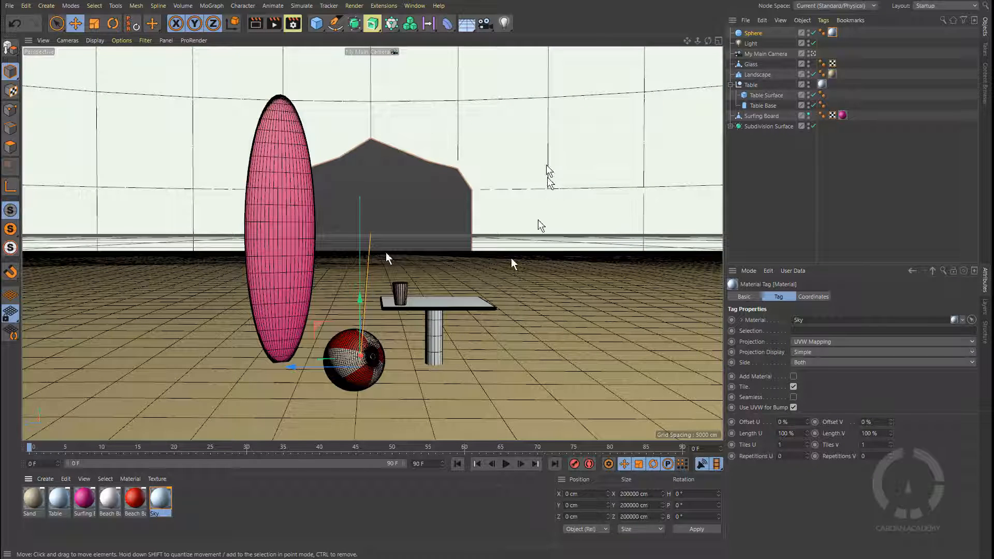
pyautogui.click(275, 24)
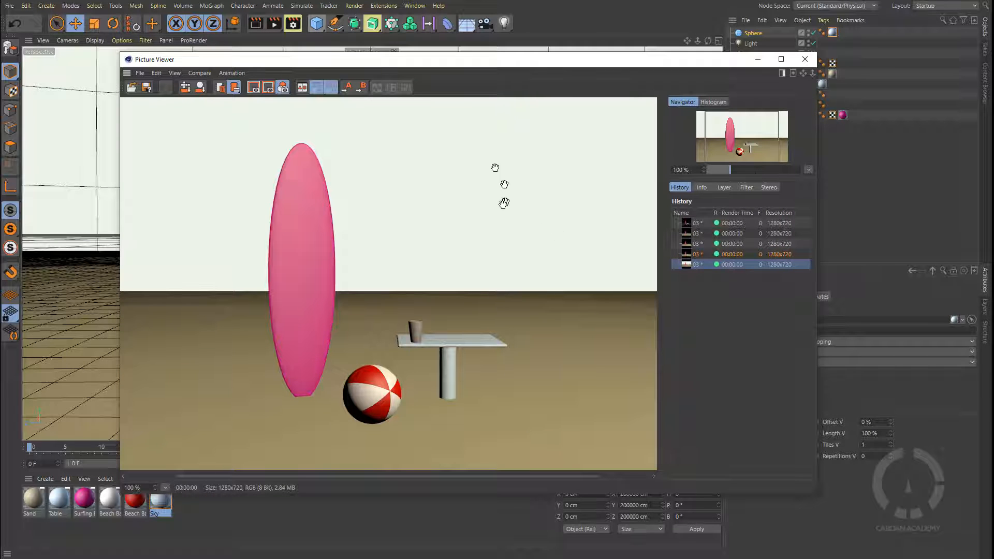
pyautogui.click(758, 58)
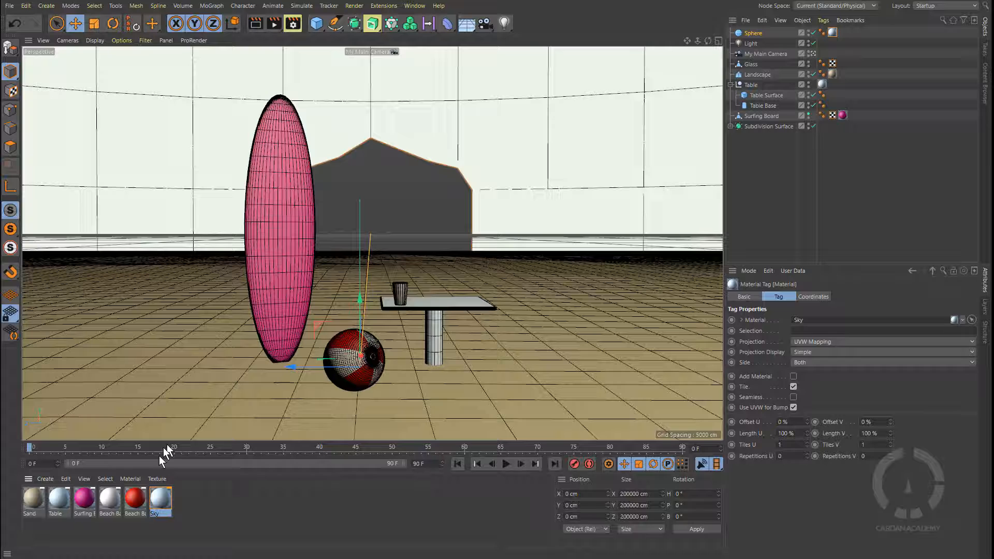
# Raise the Sky material's colour saturation to 35 % and render the scene again to check the bluer background
pyautogui.doubleClick(160, 497)
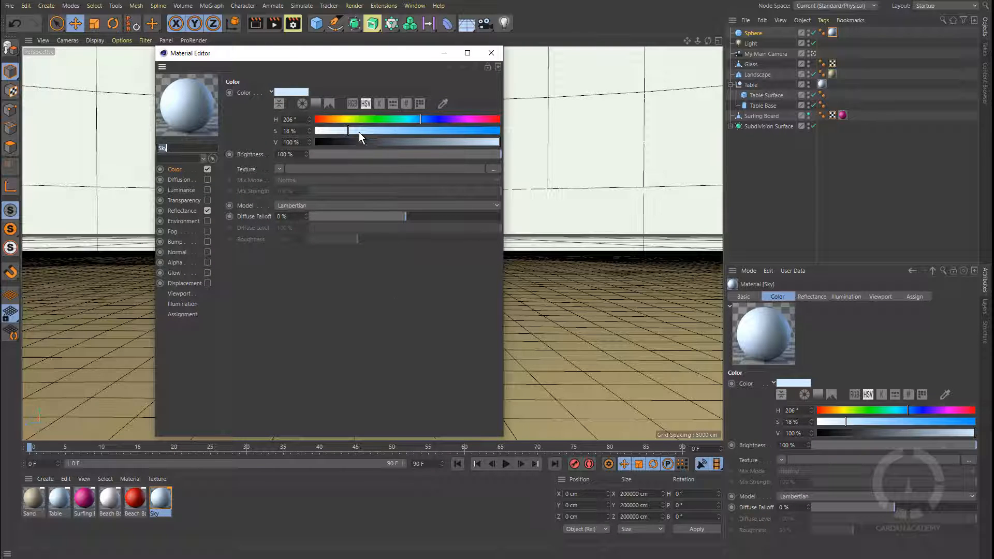
pyautogui.moveTo(359, 132); pyautogui.dragTo(378, 133)
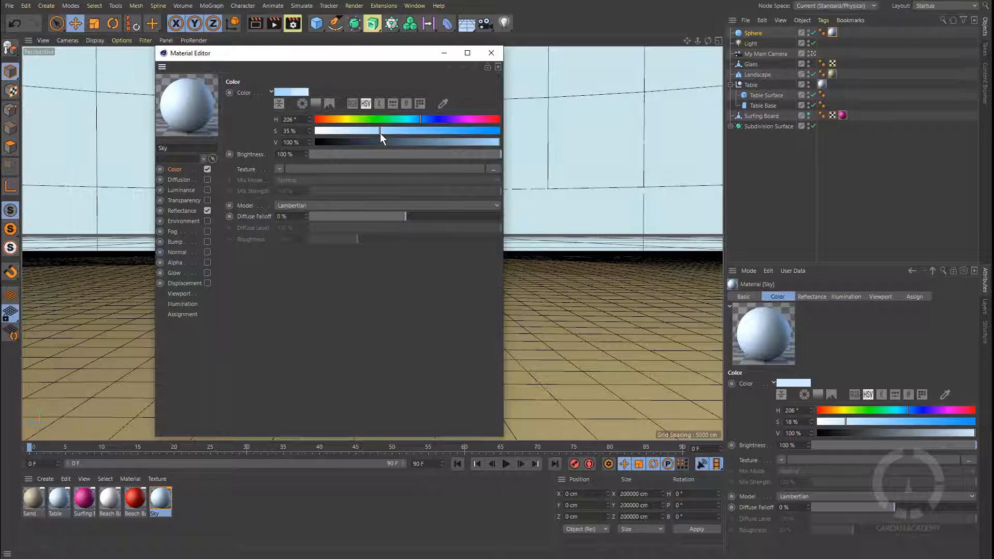
pyautogui.click(491, 52)
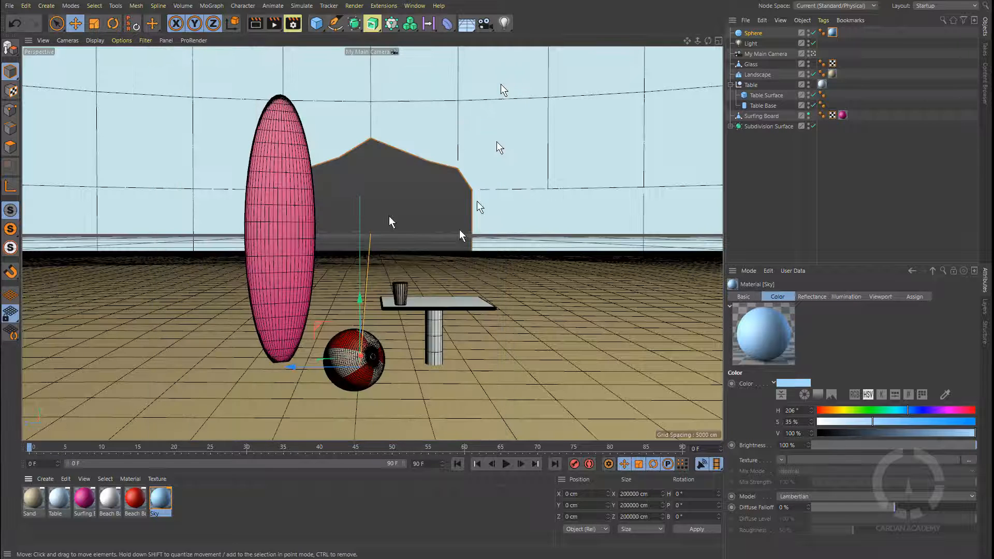
pyautogui.click(275, 25)
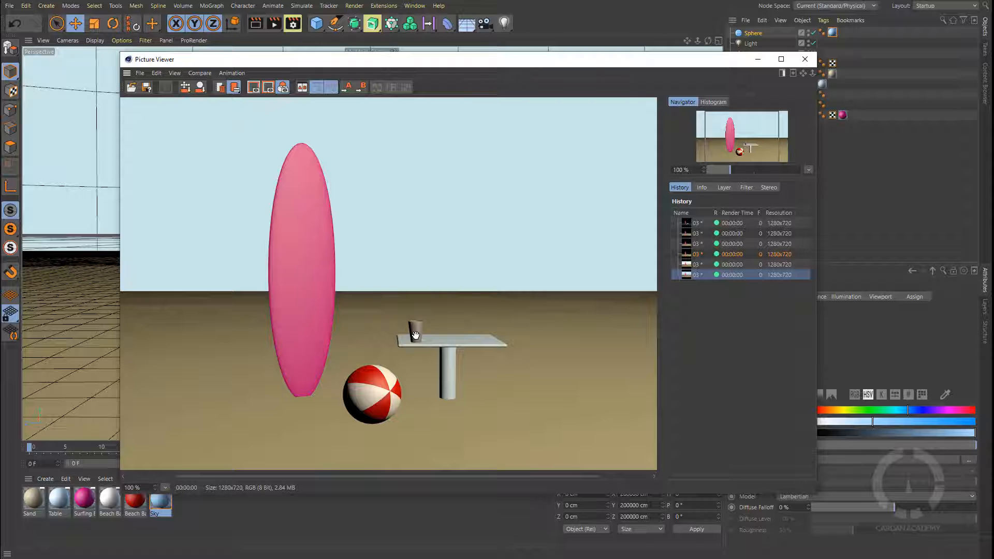
pyautogui.click(758, 59)
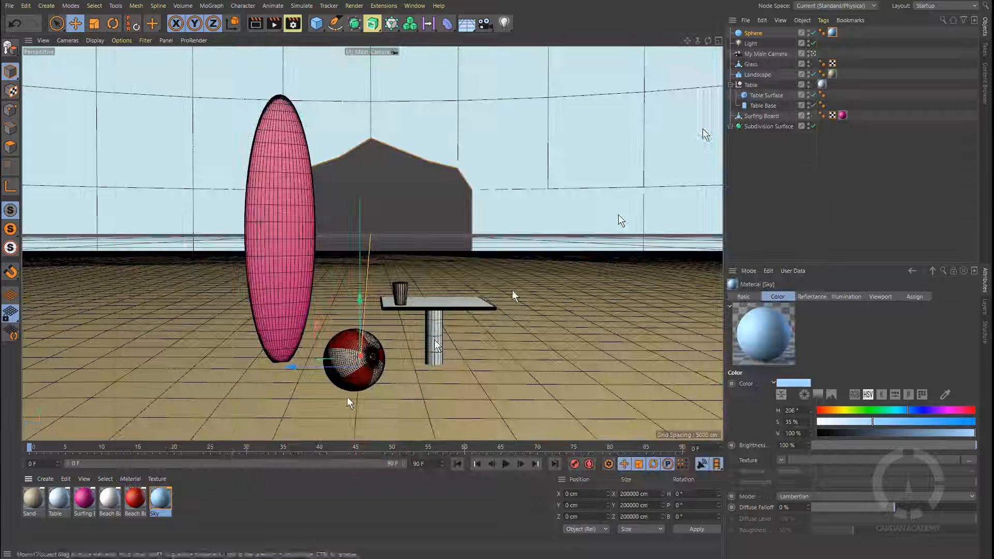
# Duplicate the Sky material and rename the copy Glass
pyautogui.keyDown('ctrl'); pyautogui.moveTo(165, 497); pyautogui.dragTo(199, 496); pyautogui.keyUp('ctrl')
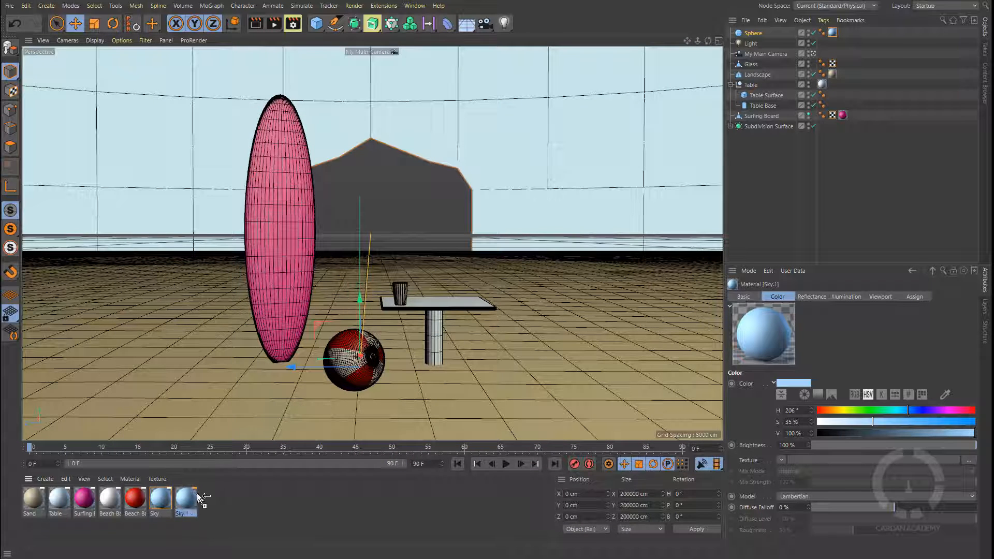
pyautogui.doubleClick(188, 513)
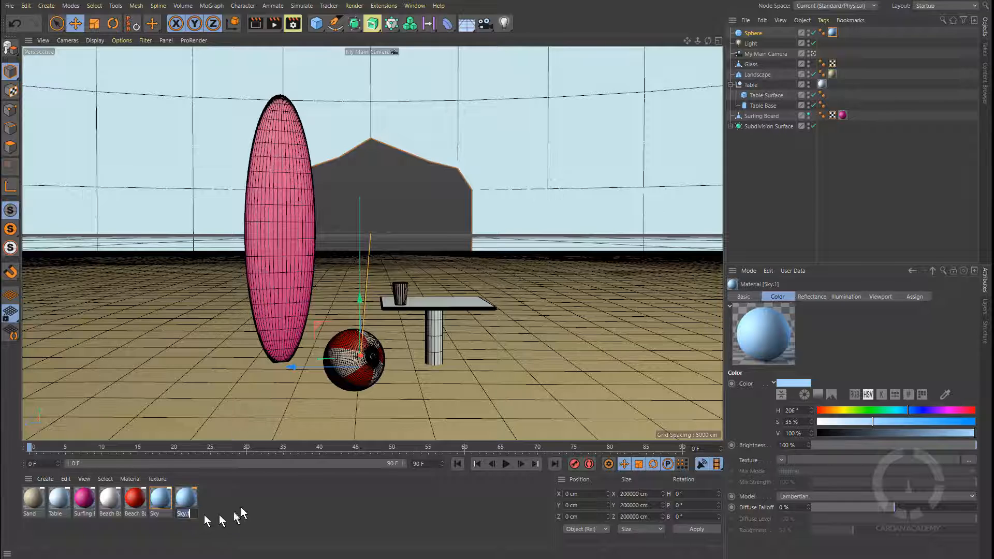
pyautogui.write('Glass')
pyautogui.press('Return')
# Open the Glass material's Reflectance settings, try the Lambertian (Diffuse) specular type, and choose Phong instead
pyautogui.doubleClick(191, 500)
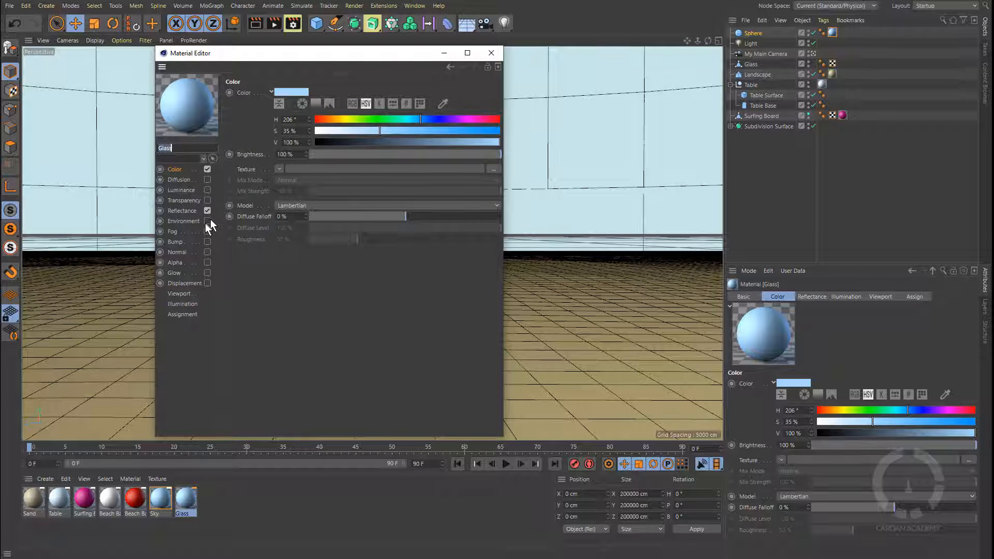
pyautogui.click(182, 210)
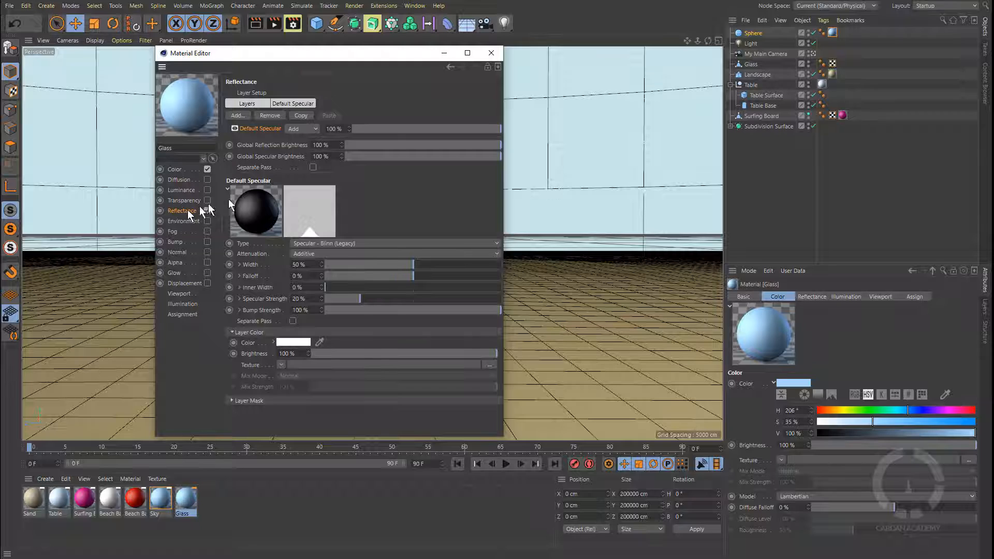
pyautogui.click(339, 243)
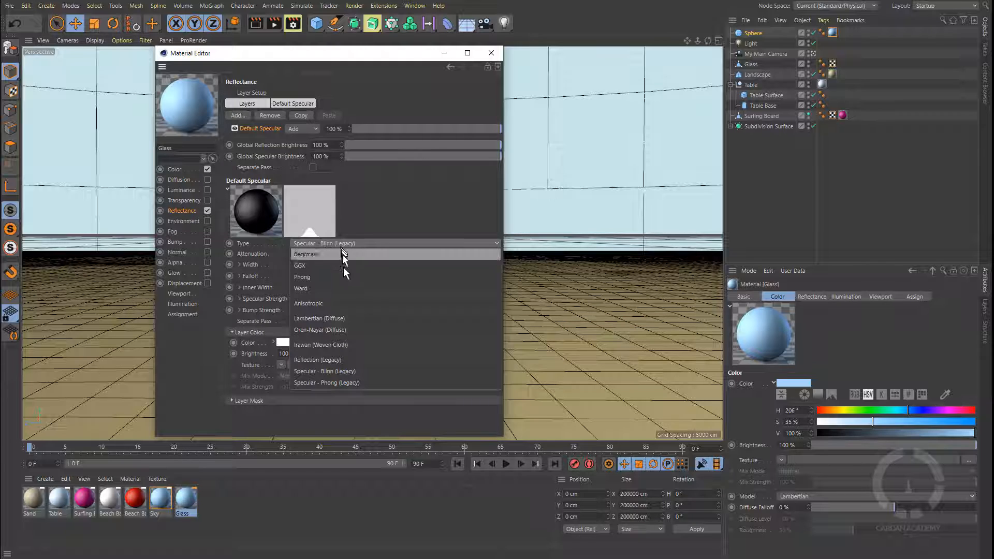
pyautogui.click(346, 318)
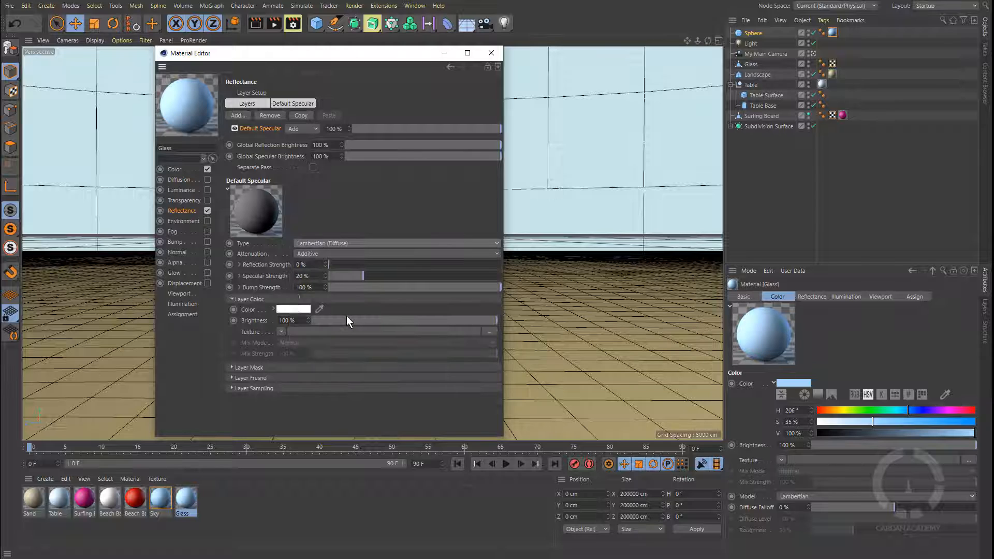
pyautogui.click(328, 244)
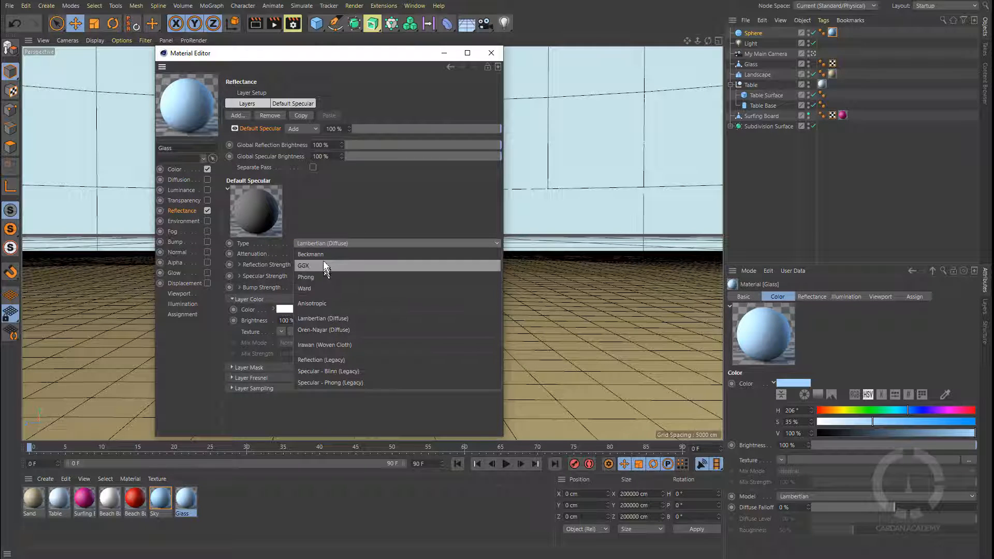
pyautogui.click(327, 281)
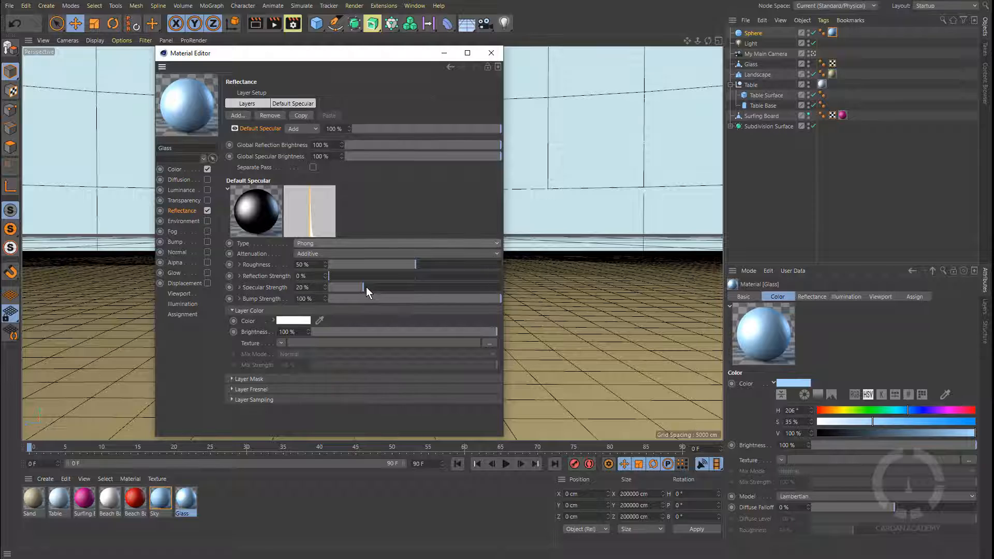
# Disable the Glass material's Color channel and enable Transparency, test its brightness at 0 %, and leave it at 100 % with Reflectance on
pyautogui.click(207, 170)
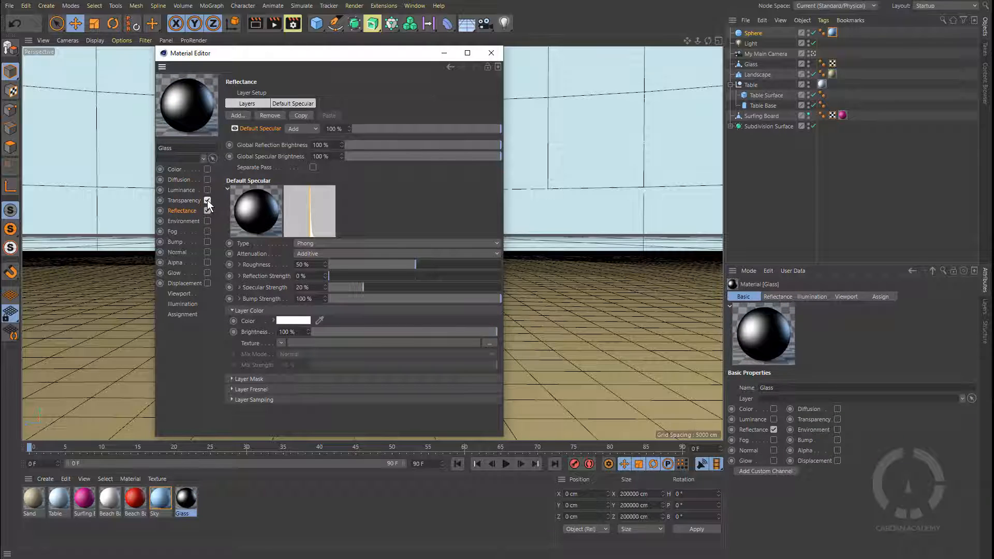
pyautogui.click(207, 201)
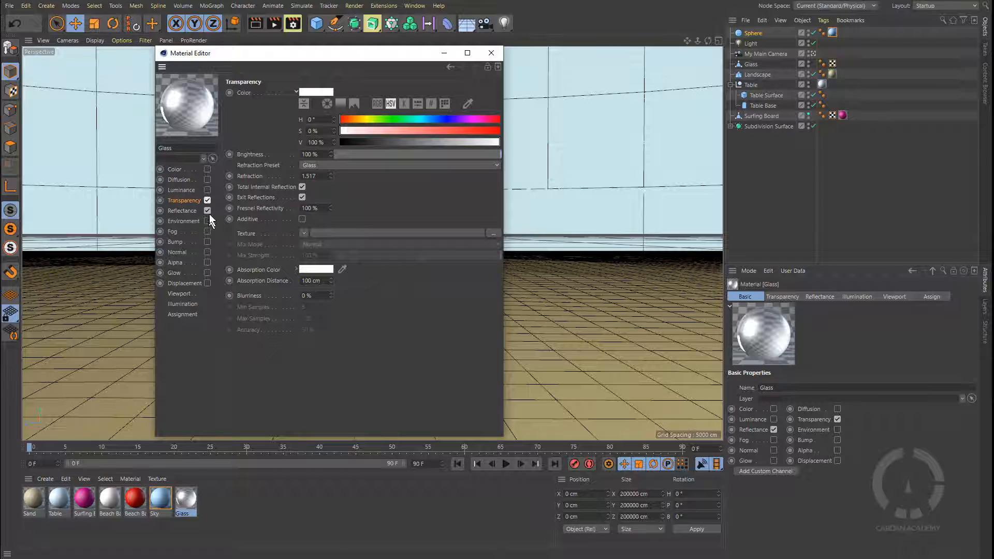
pyautogui.click(208, 211)
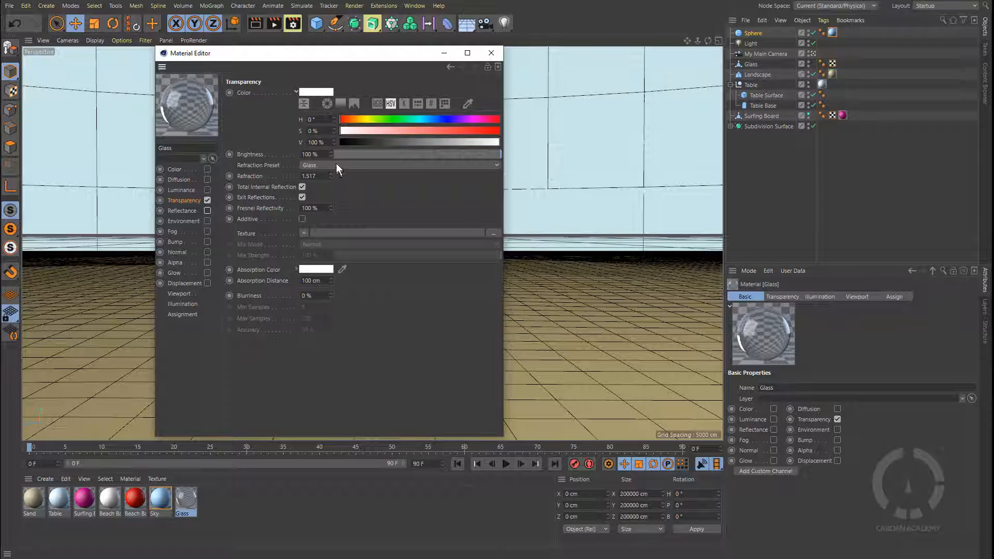
pyautogui.moveTo(362, 154); pyautogui.dragTo(309, 154)
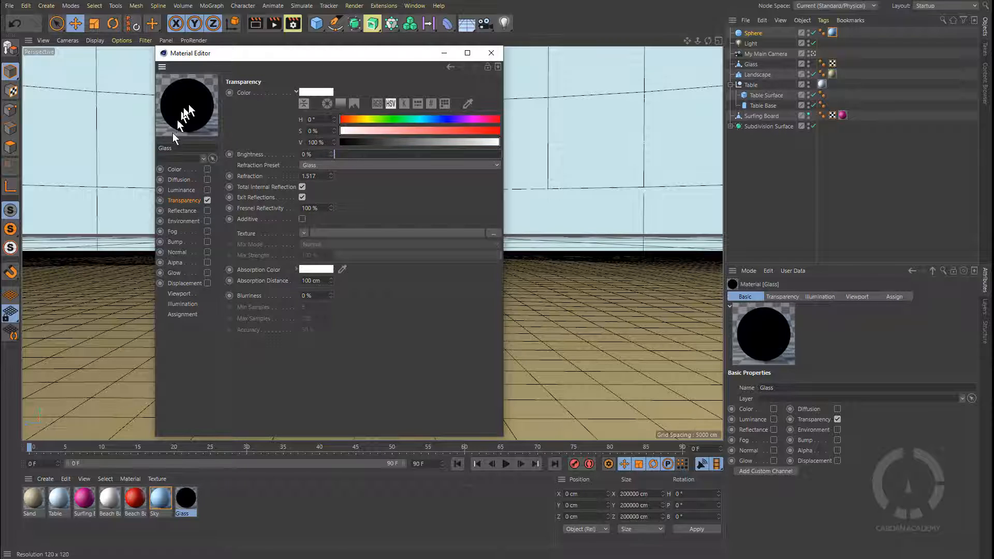
pyautogui.moveTo(337, 154); pyautogui.dragTo(502, 154)
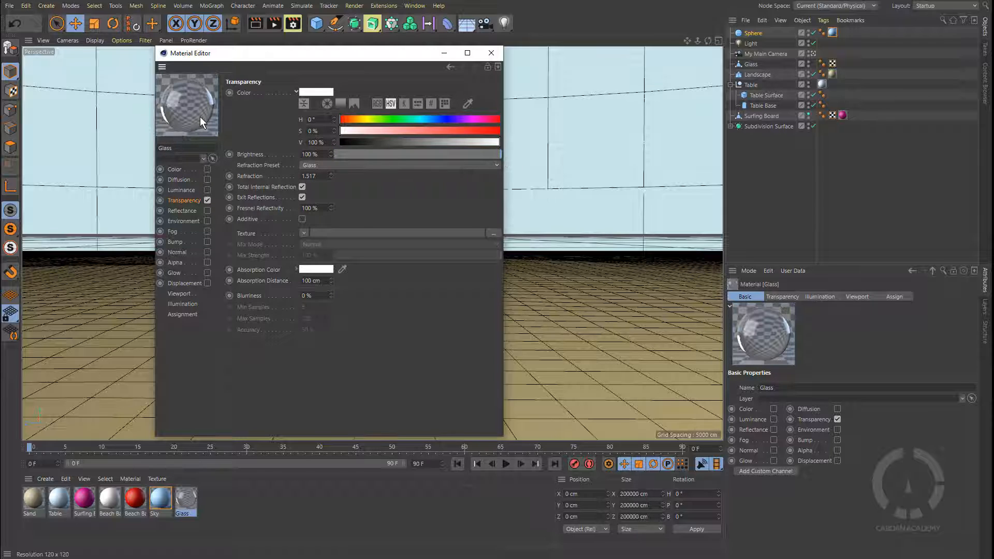
pyautogui.click(207, 211)
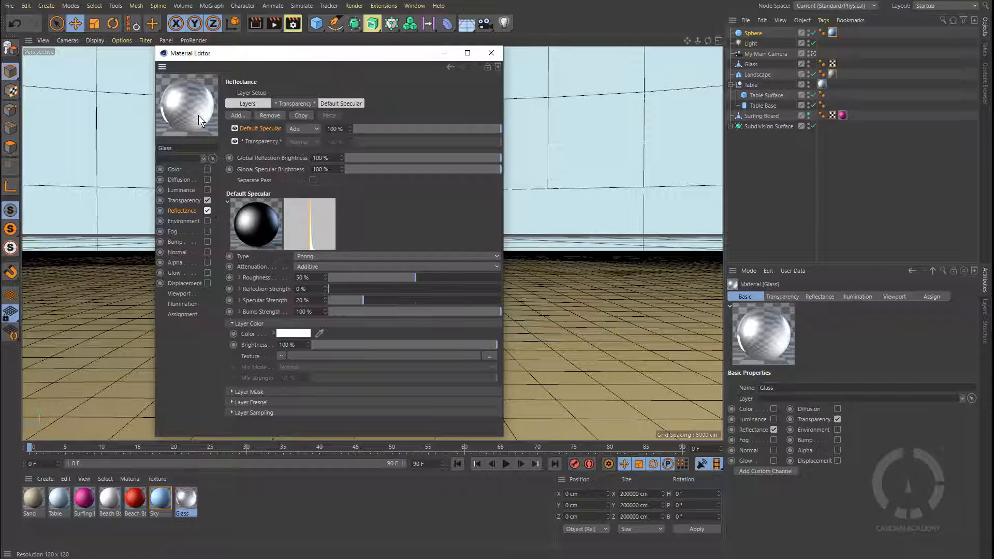
# Apply the Glass material to the Glass object and make a test render in the Picture Viewer
pyautogui.click(491, 53)
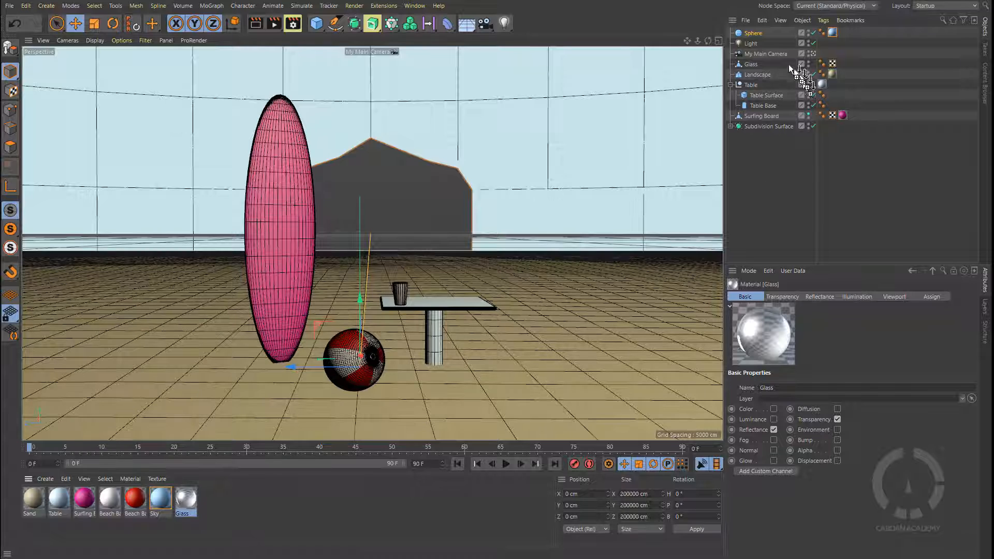
pyautogui.moveTo(791, 67); pyautogui.dragTo(751, 64)
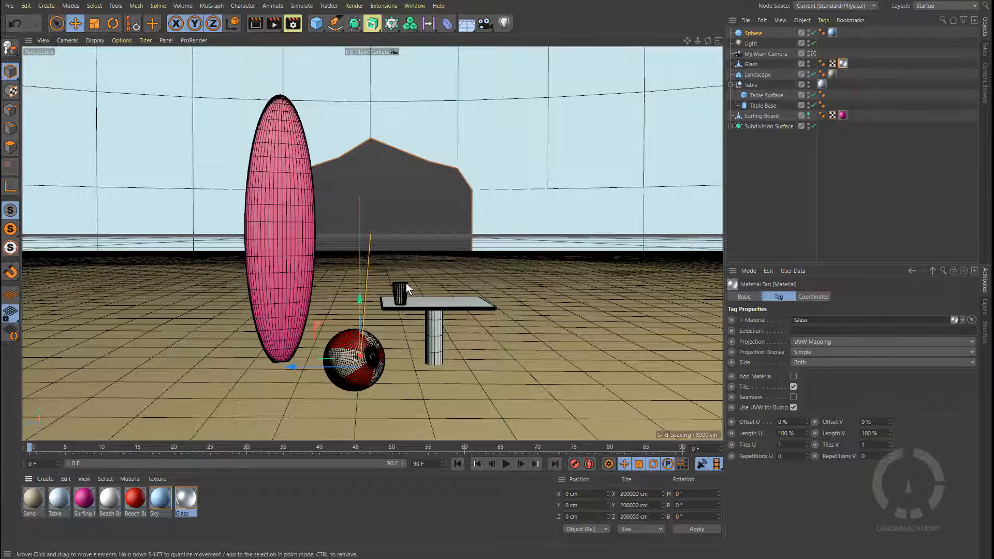
pyautogui.click(275, 23)
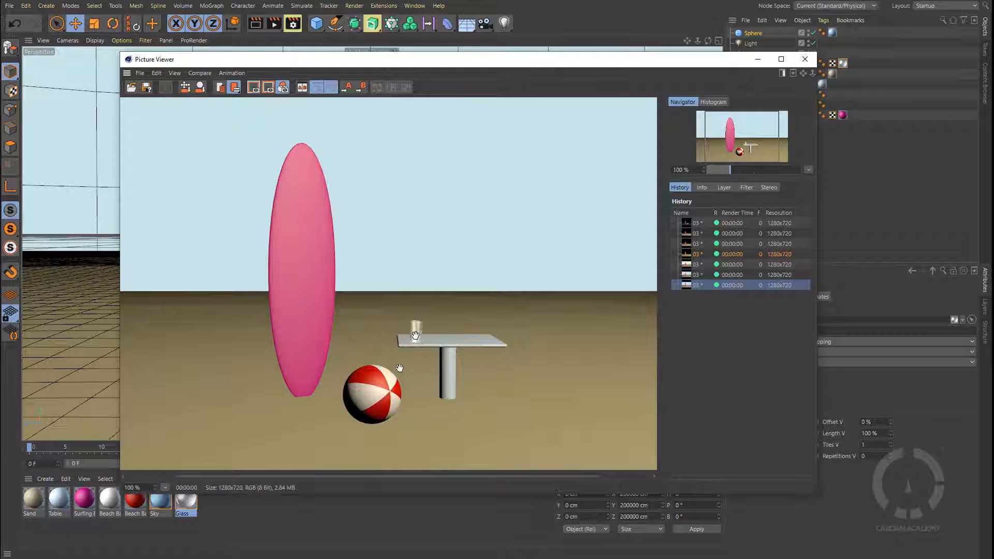
pyautogui.click(756, 60)
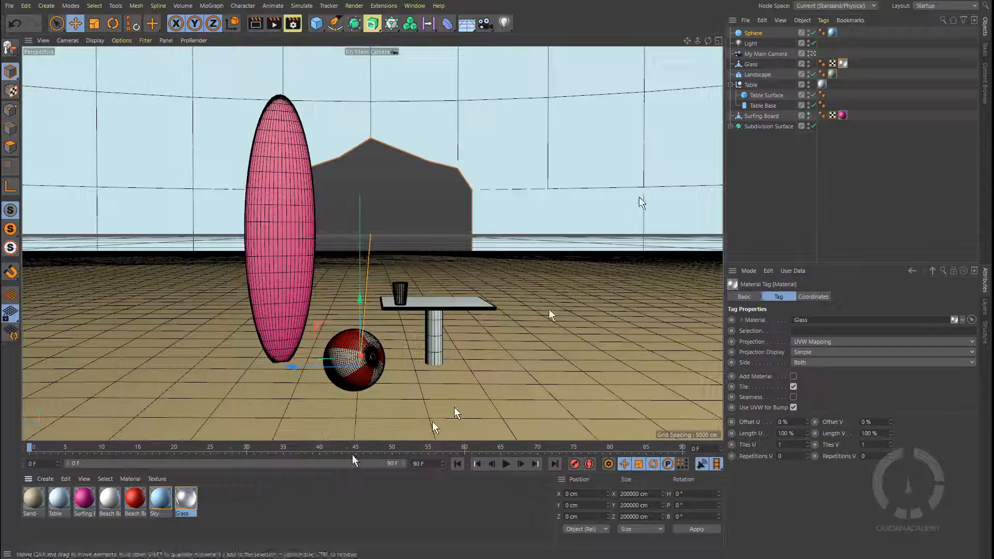
# Change the Glass material's default specular type to Beckmann
pyautogui.doubleClick(186, 500)
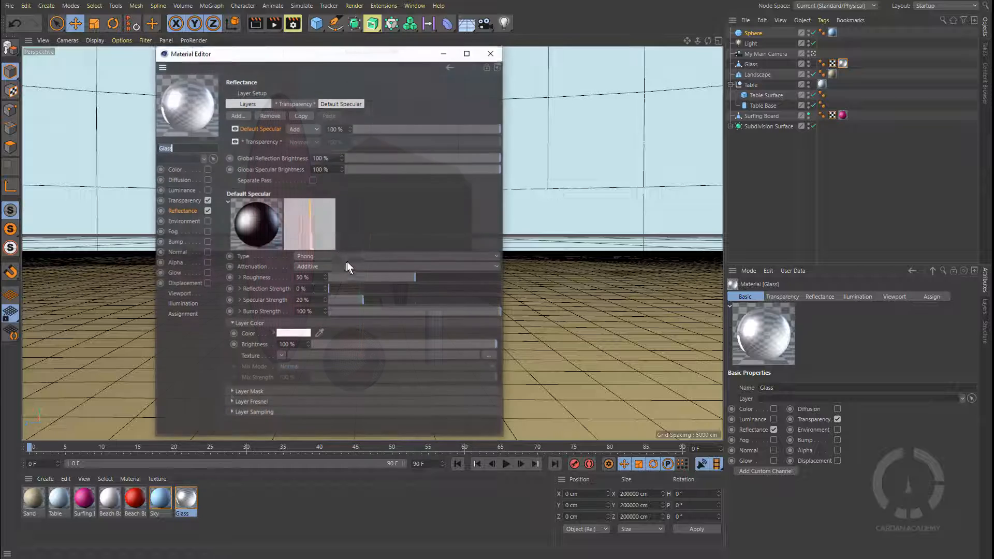
pyautogui.click(317, 257)
pyautogui.click(318, 267)
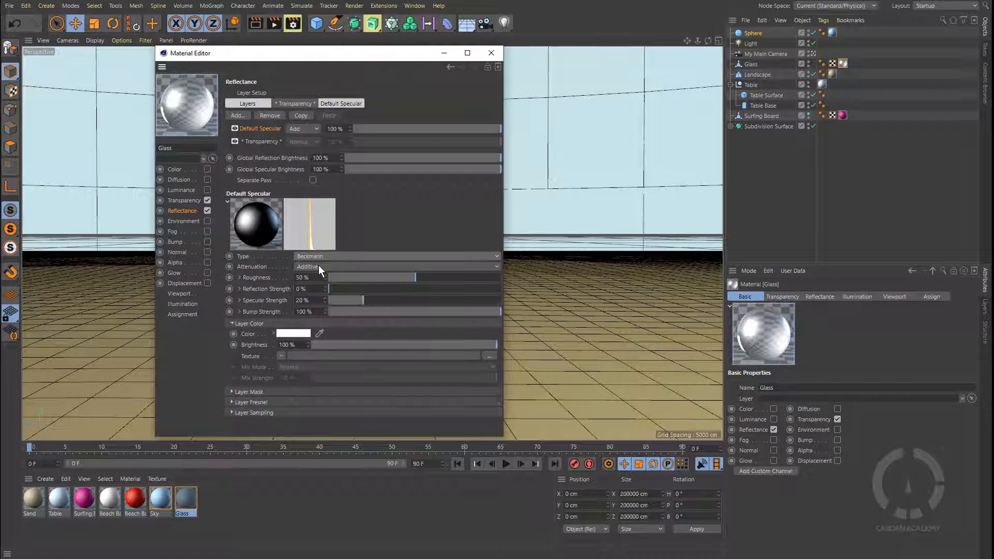
pyautogui.click(316, 255)
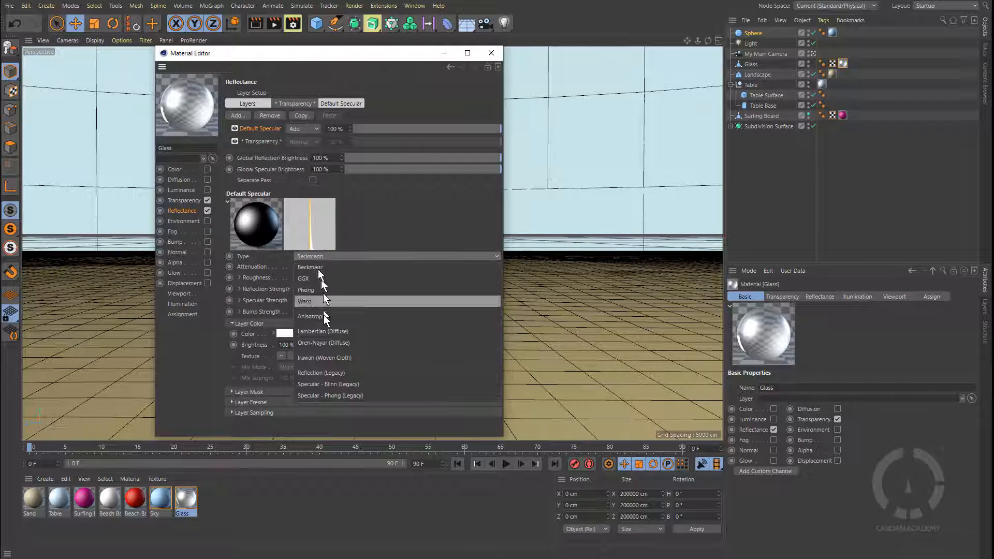
pyautogui.click(323, 262)
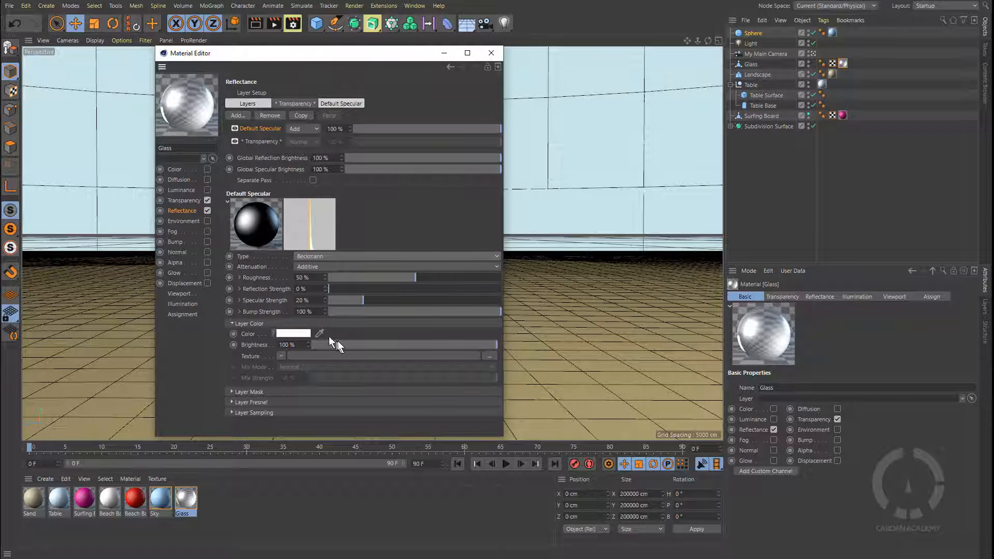
# Turn off the Glass material's Reflectance channel and render the scene again to check the drinking glass
pyautogui.click(207, 210)
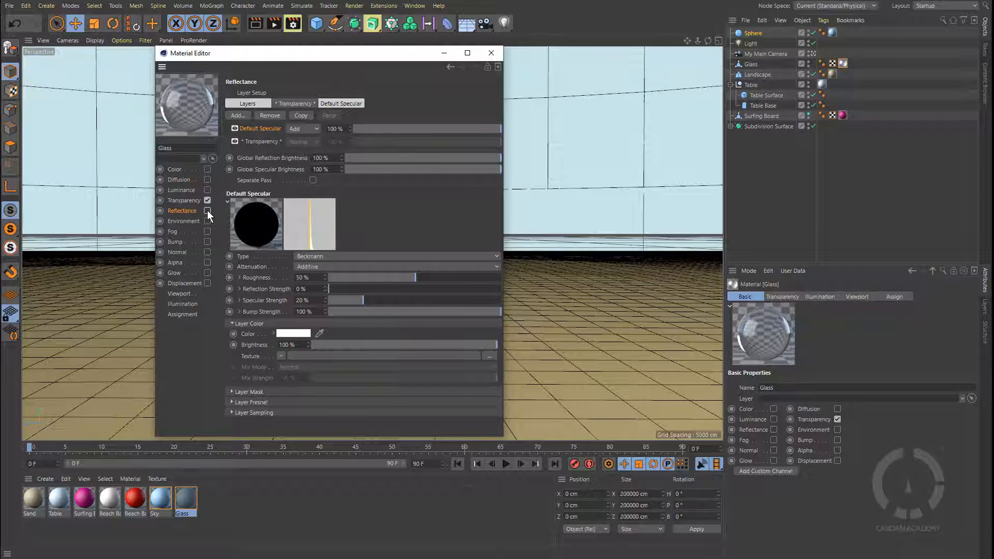
pyautogui.moveTo(377, 52); pyautogui.dragTo(791, 94)
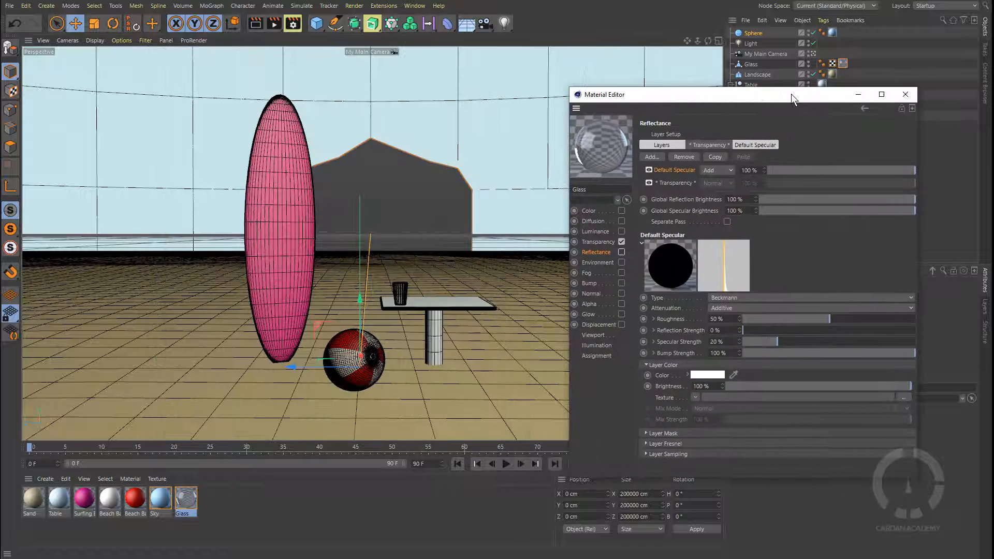
pyautogui.click(278, 23)
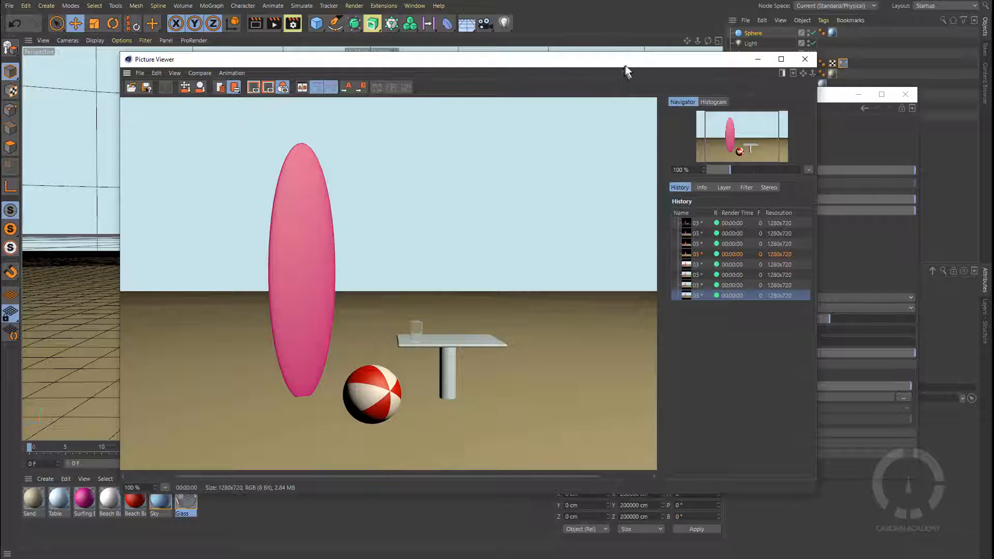
pyautogui.moveTo(625, 65); pyautogui.dragTo(601, 63)
pyautogui.click(839, 98)
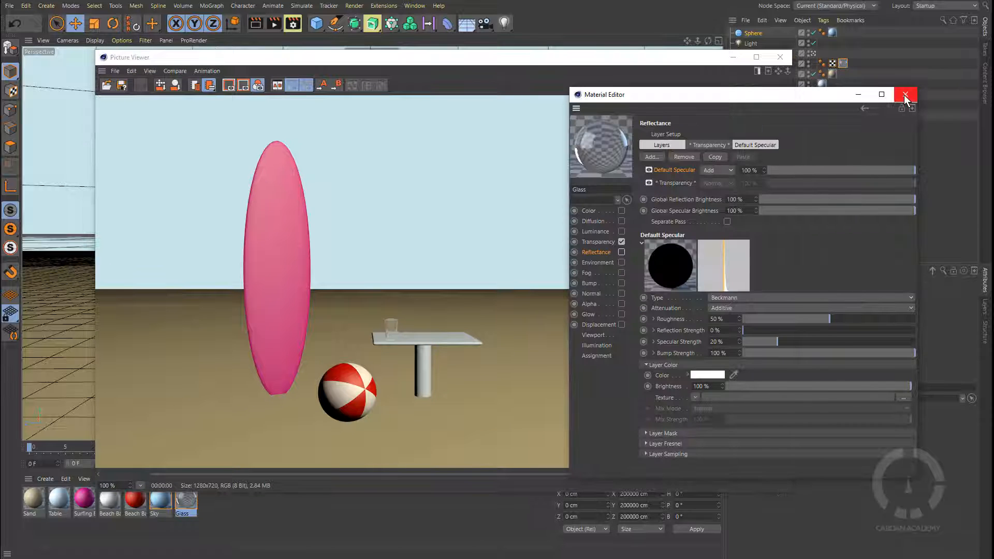
pyautogui.click(904, 95)
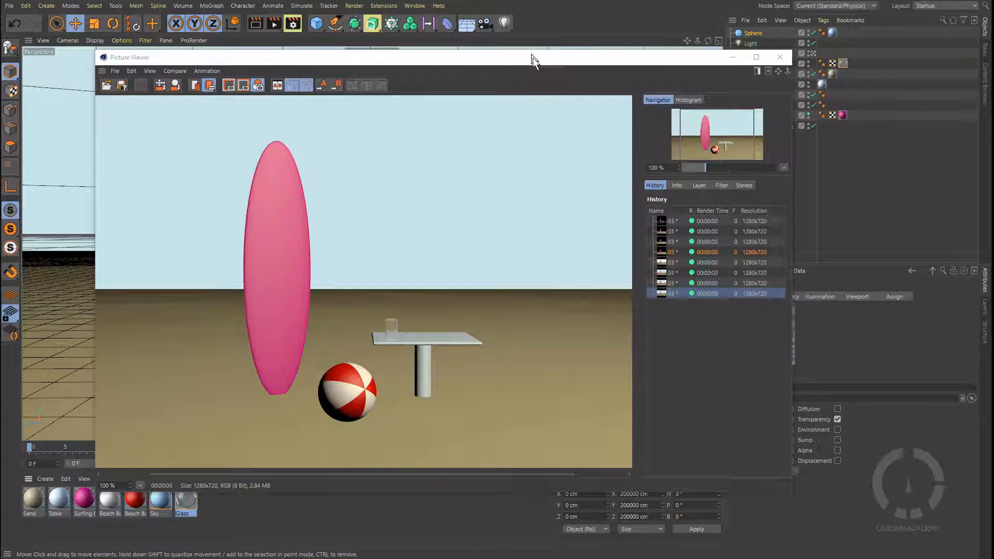
# Review the Glass material's Transparency settings, including its colour, brightness and refraction preset
pyautogui.doubleClick(186, 500)
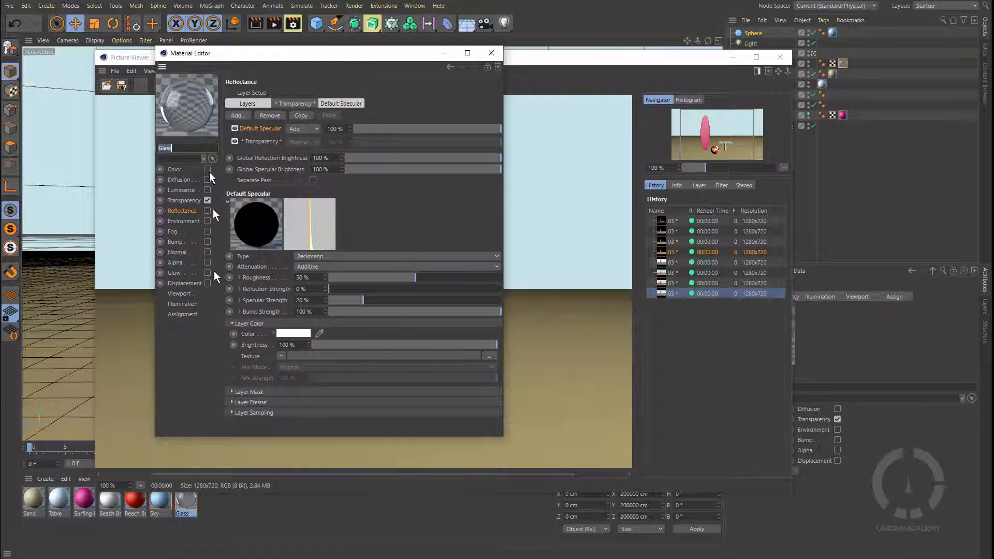
pyautogui.click(185, 200)
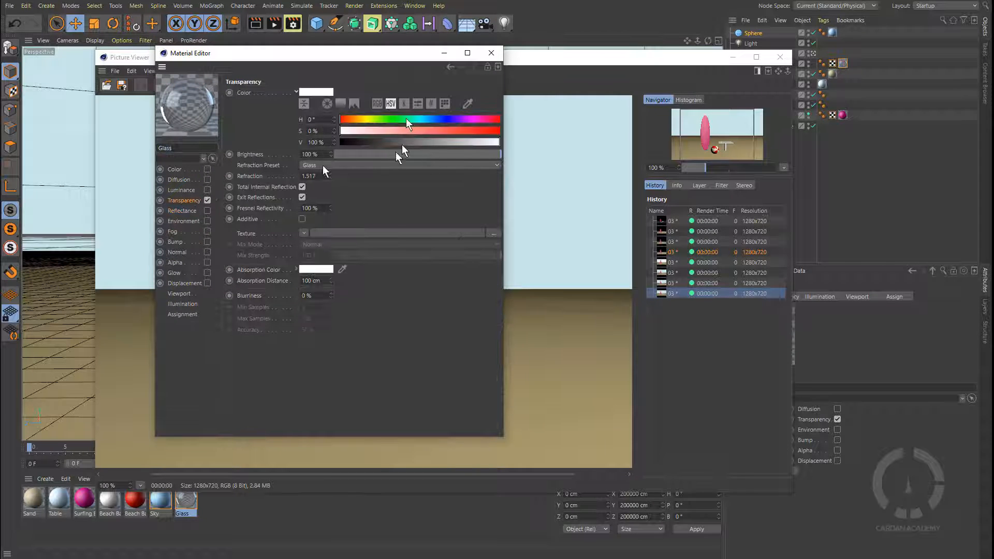
pyautogui.click(491, 53)
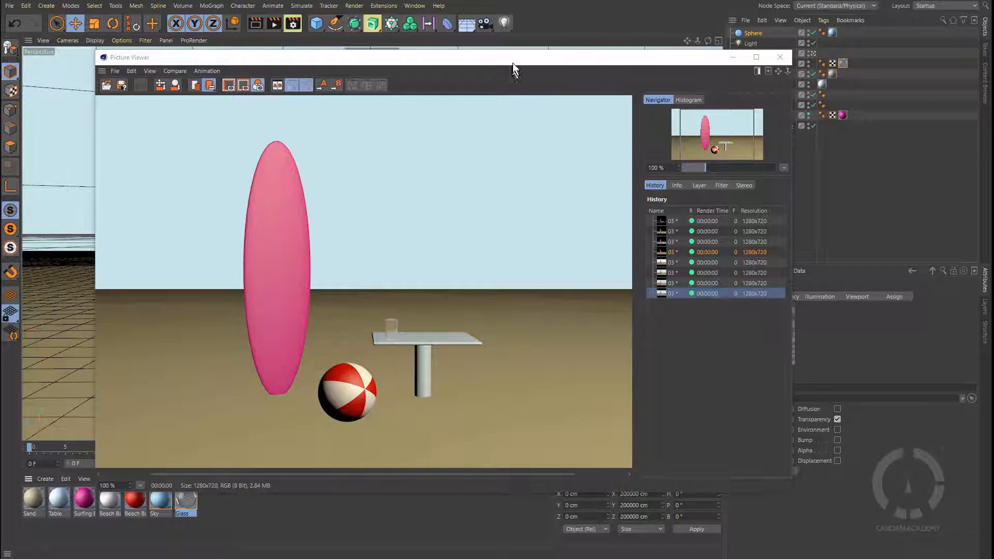
# Move the render window clear of the object list and set the Light object's shadow type to Area
pyautogui.moveTo(638, 63); pyautogui.dragTo(574, 63)
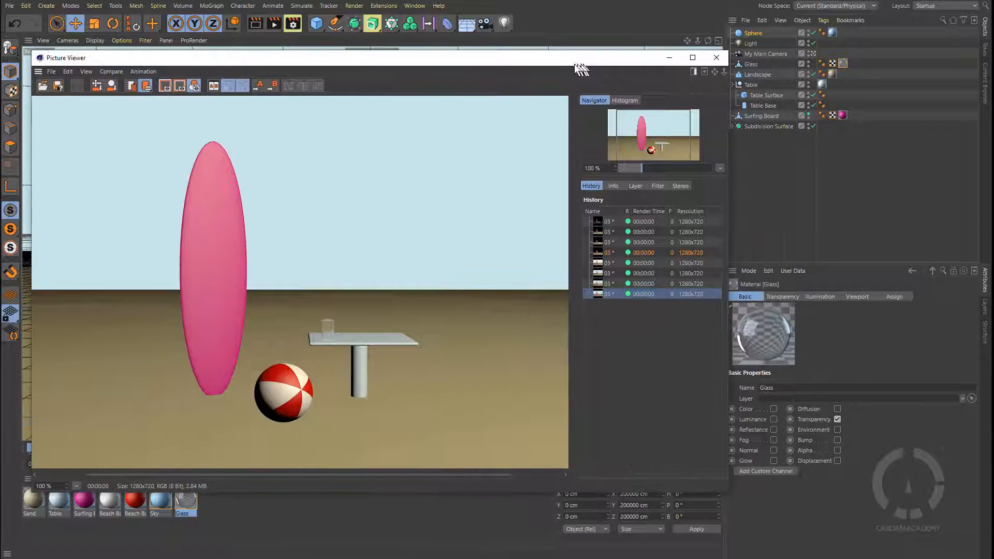
pyautogui.click(755, 44)
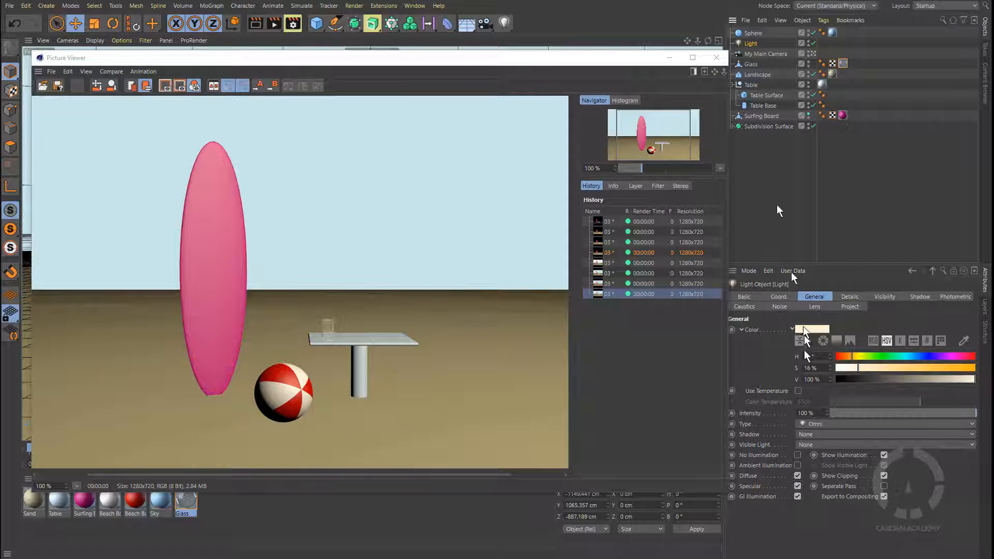
pyautogui.click(920, 297)
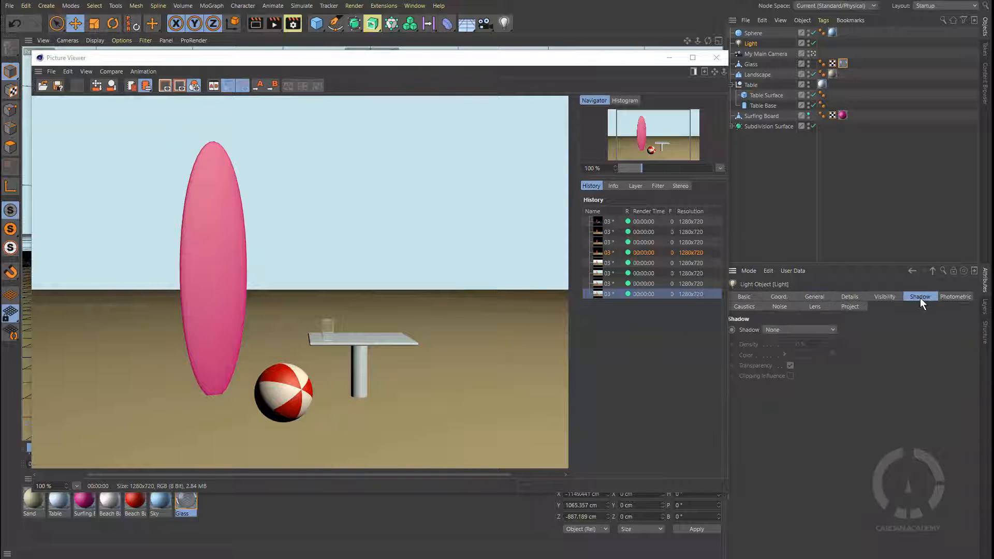
pyautogui.click(799, 329)
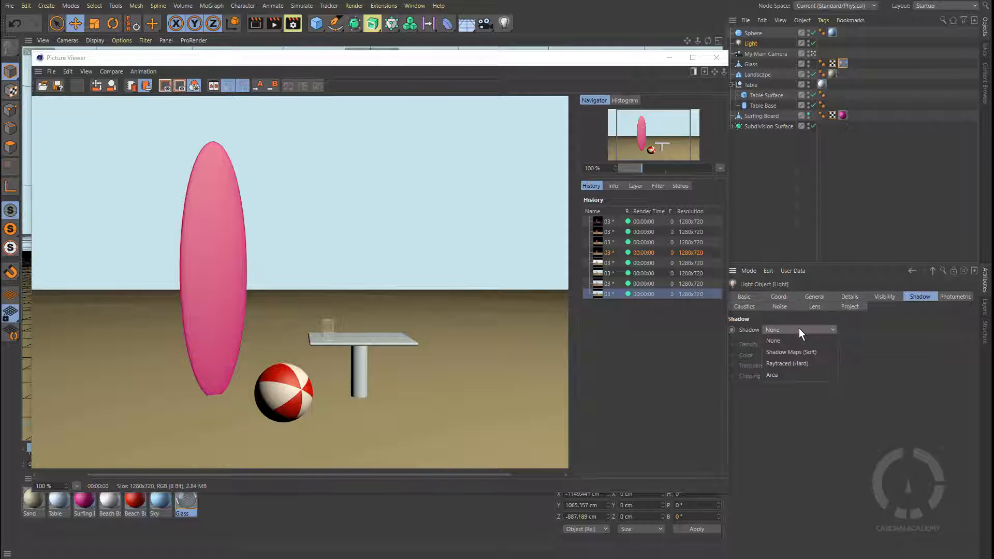
pyautogui.click(795, 375)
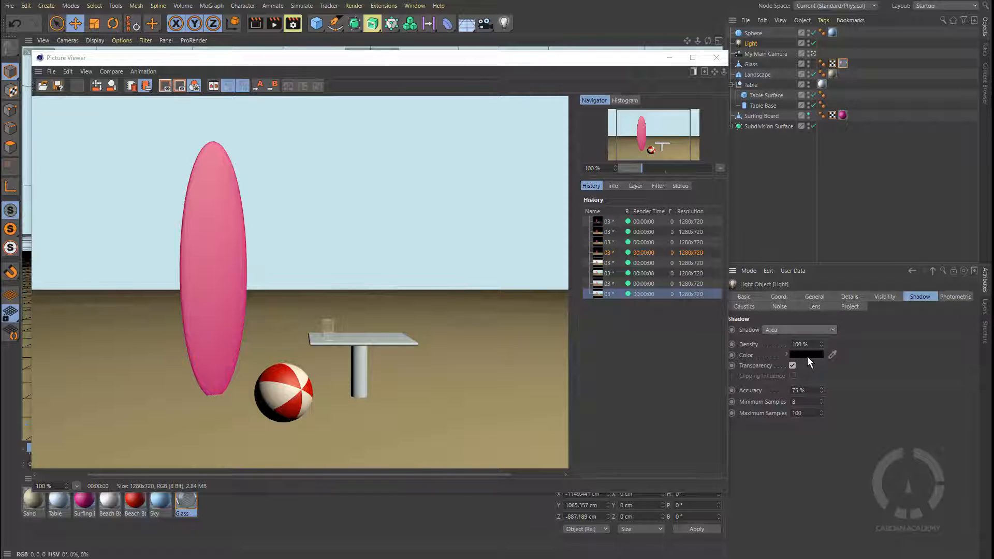
# Change the Light object's shadow colour to dark grey with a value of 19 %
pyautogui.click(807, 356)
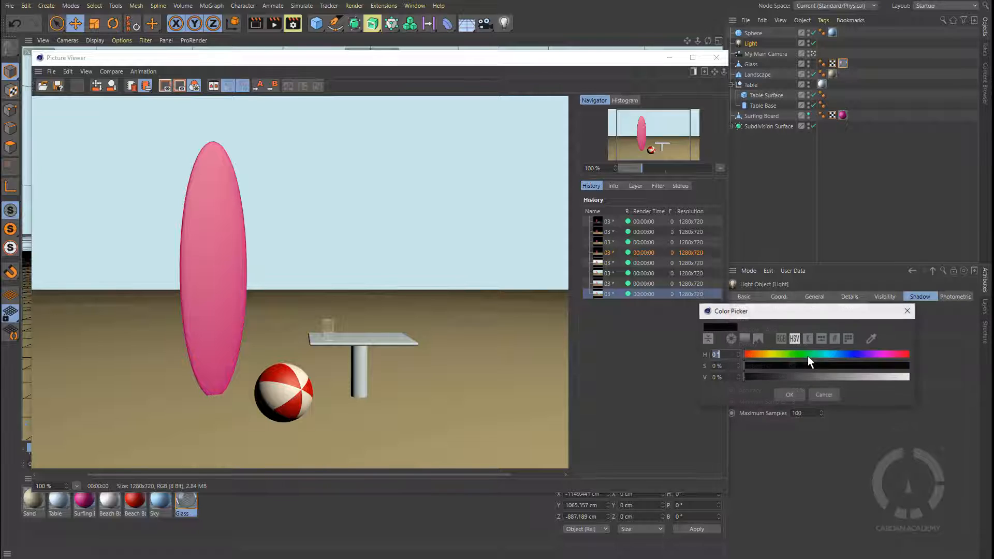
pyautogui.click(776, 377)
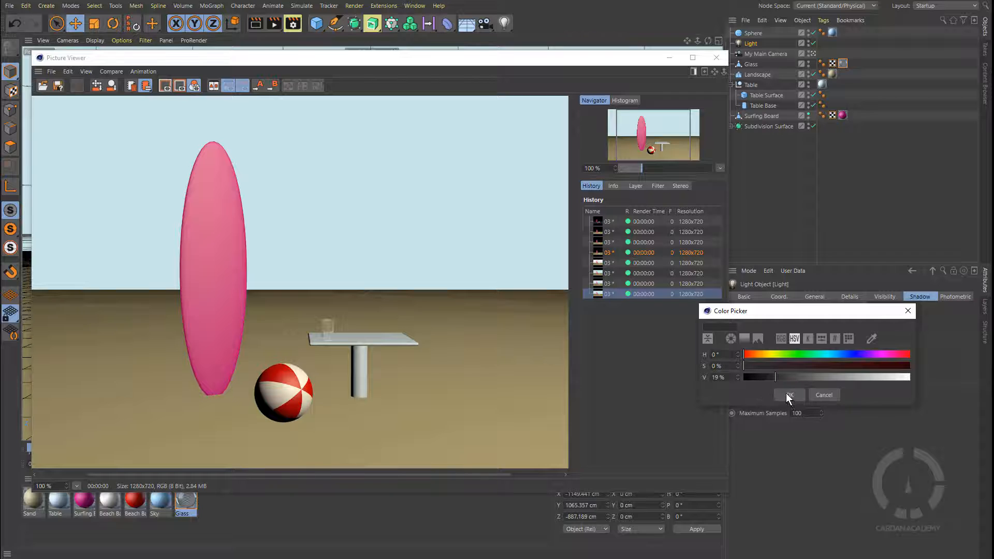
pyautogui.click(790, 395)
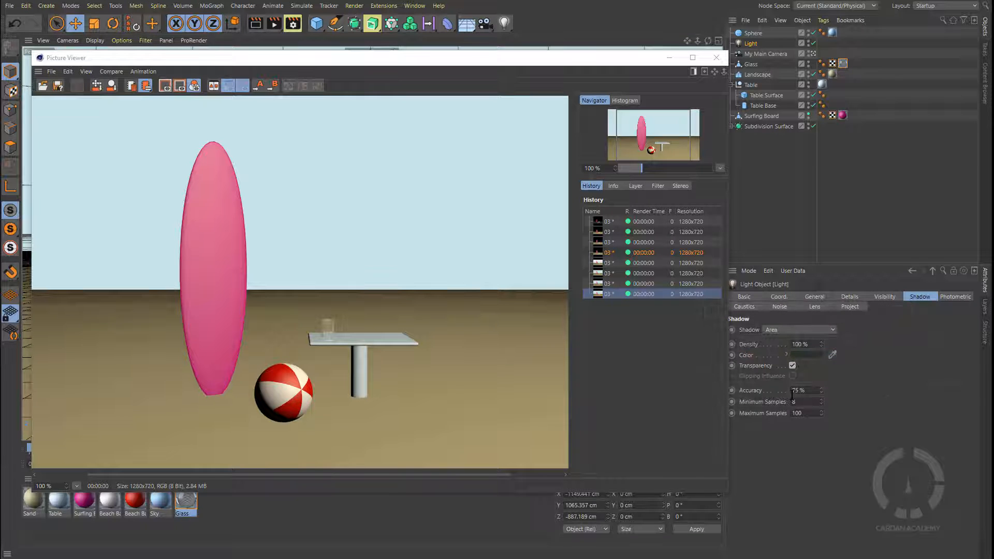
# Set the Light's shadow density to 70 % and render the scene to check the shadows
pyautogui.doubleClick(797, 344)
pyautogui.write('7')
pyautogui.click(286, 24)
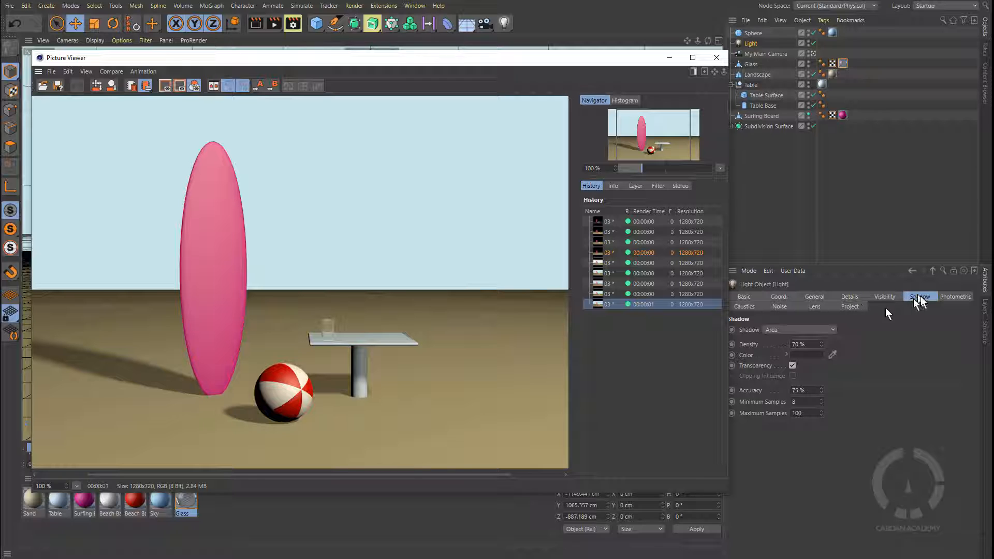
# Switch the Light's shadow type to Shadow Maps (Soft) with a 1250x1250 shadow map and render the scene
pyautogui.click(786, 328)
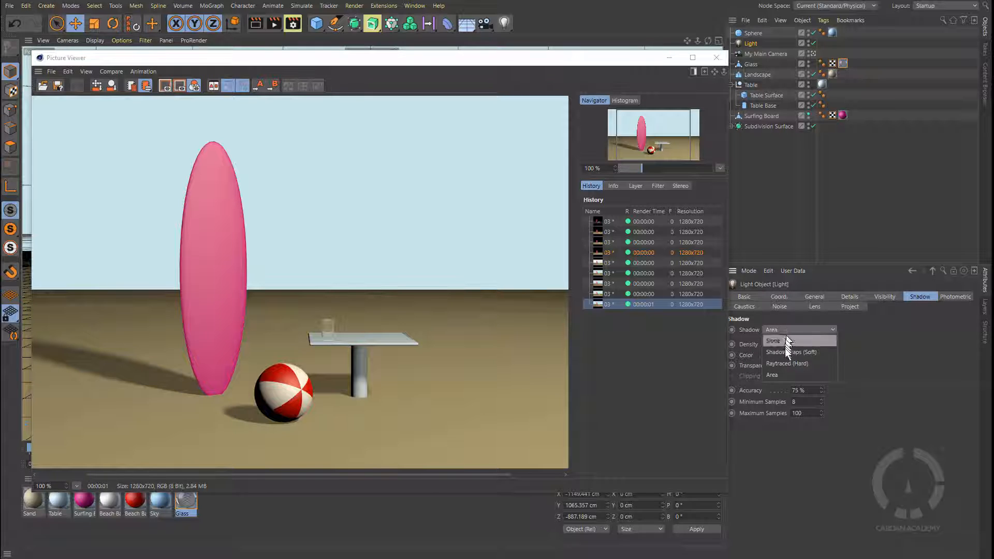
pyautogui.click(791, 354)
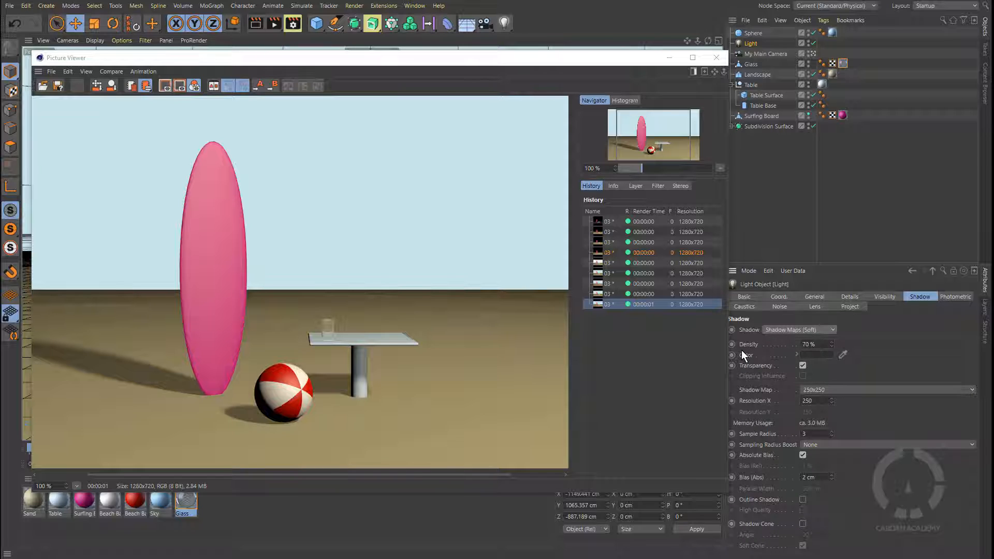
pyautogui.click(843, 393)
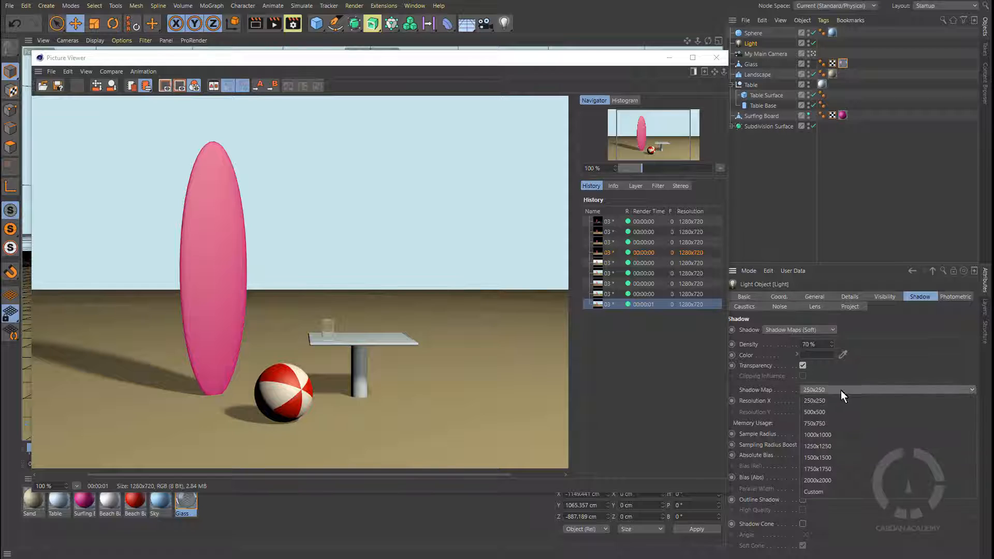
pyautogui.click(836, 450)
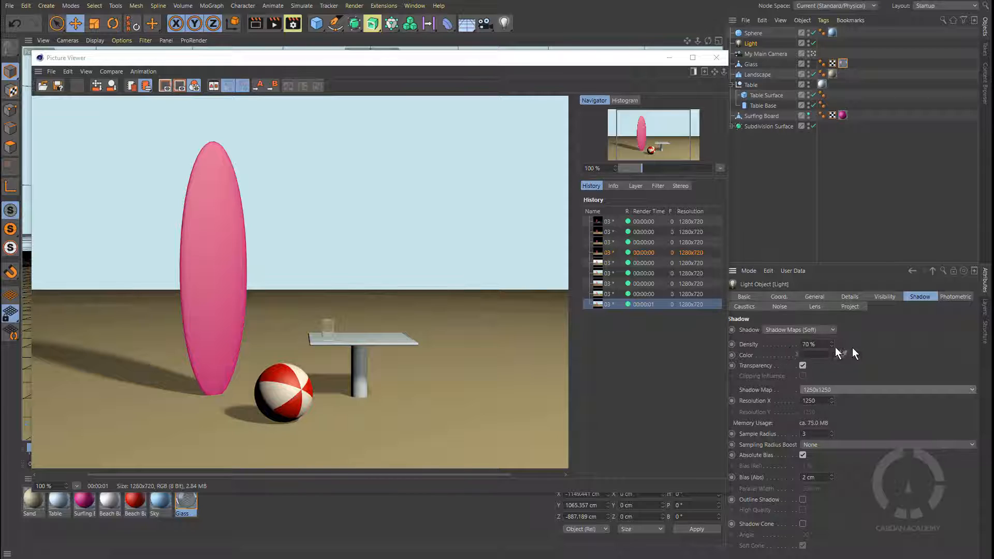
pyautogui.click(273, 23)
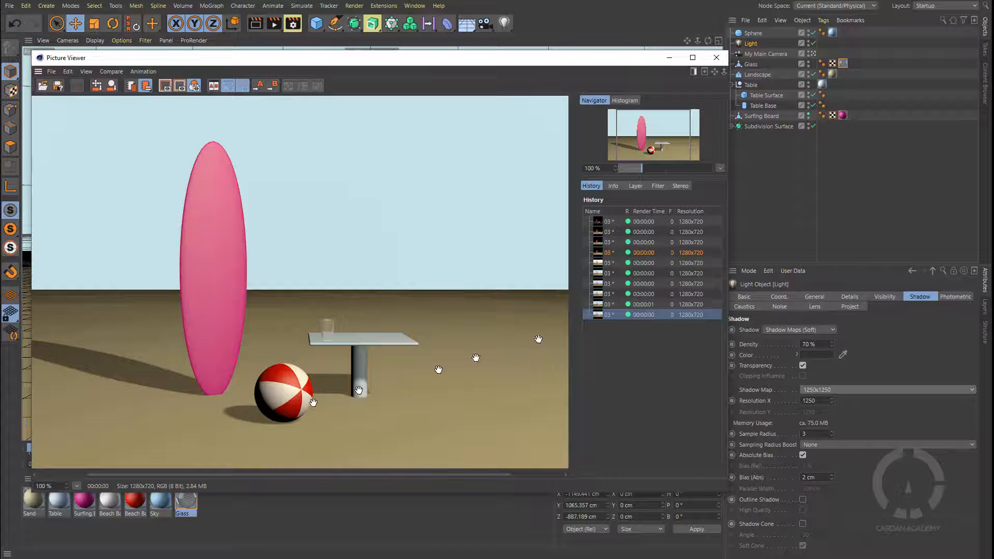
# Compare the area-shadow render with the soft shadow-map render in the render history
pyautogui.click(644, 305)
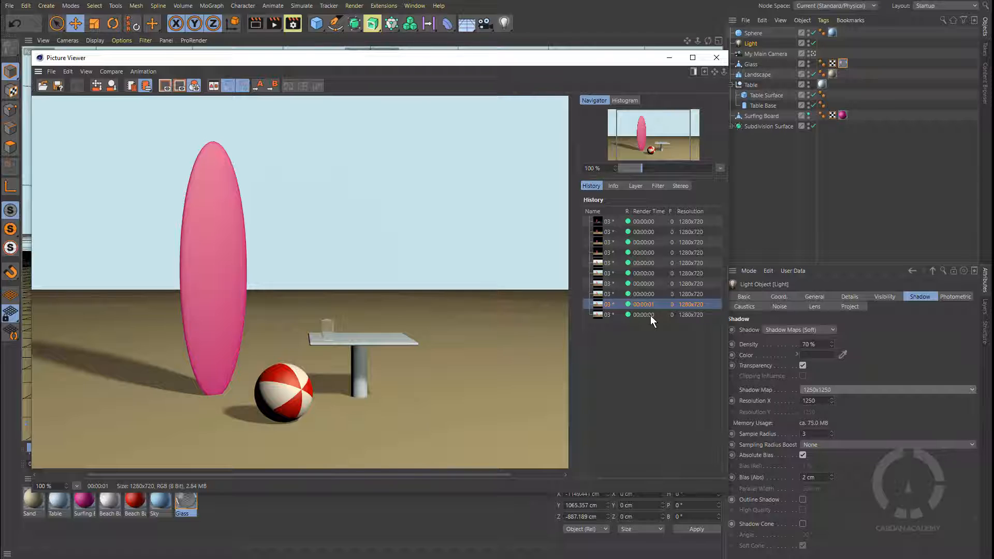
pyautogui.click(650, 316)
pyautogui.click(657, 304)
pyautogui.click(653, 315)
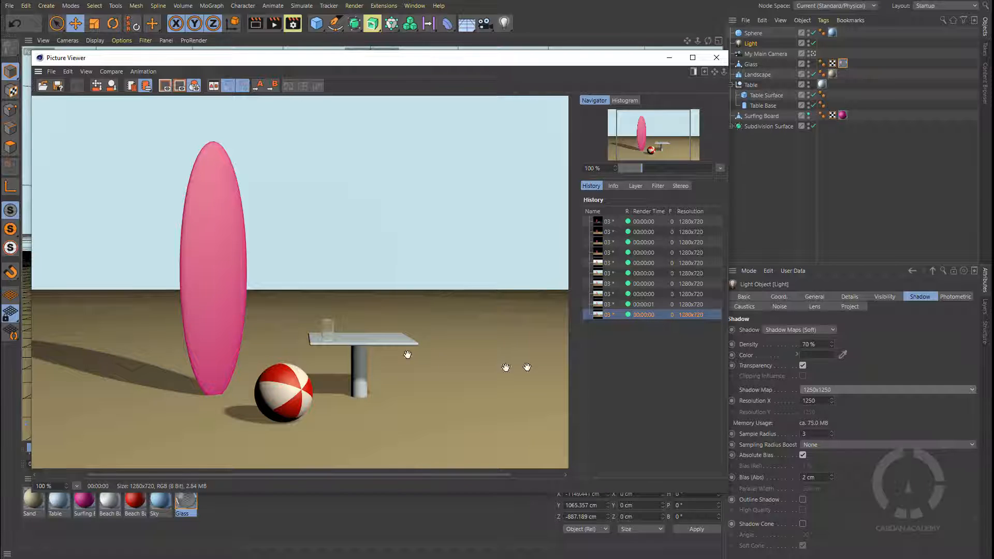
# Turn off the Glass material's Transparency channel and render the scene with the material editor moved aside
pyautogui.doubleClick(185, 505)
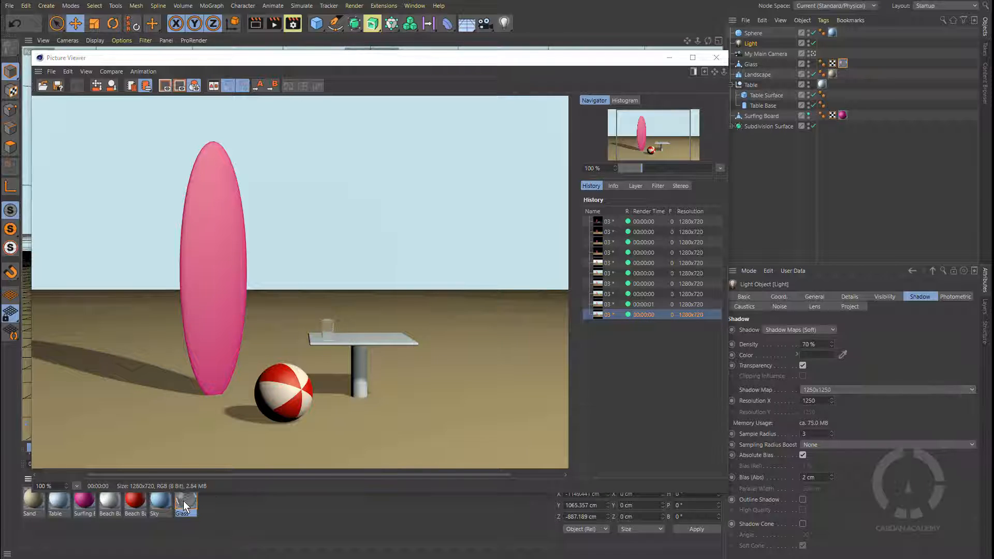
pyautogui.click(207, 169)
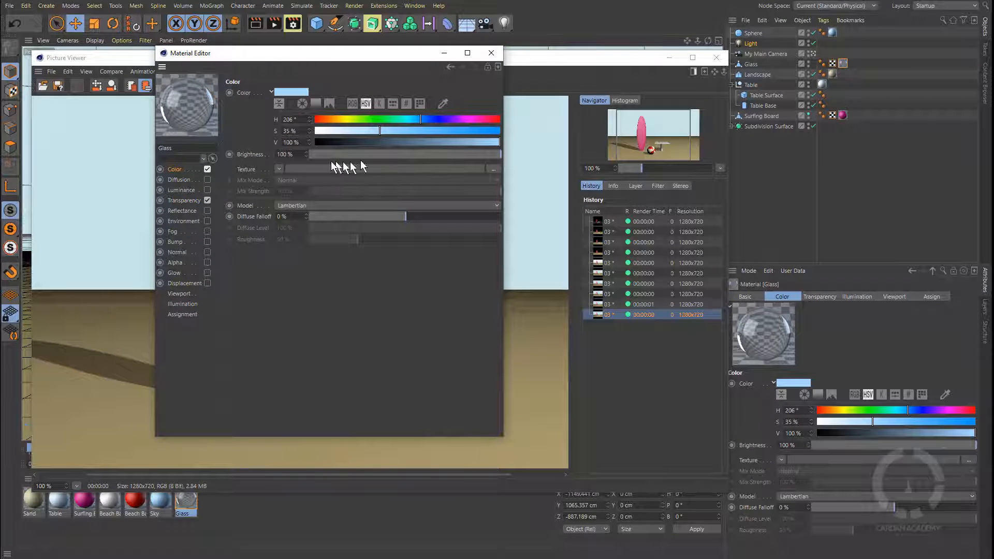
pyautogui.click(208, 201)
pyautogui.click(190, 202)
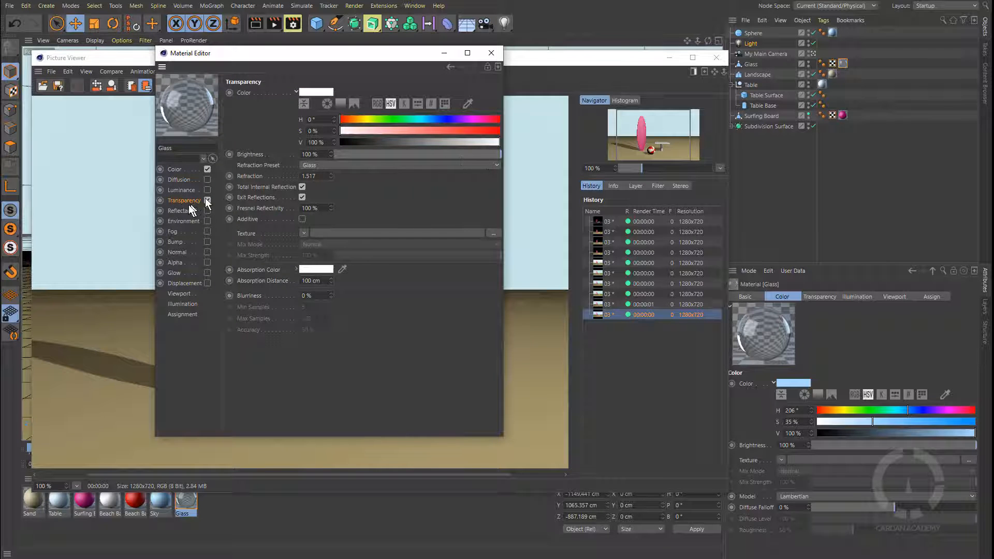
pyautogui.click(208, 201)
pyautogui.moveTo(340, 57); pyautogui.dragTo(864, 137)
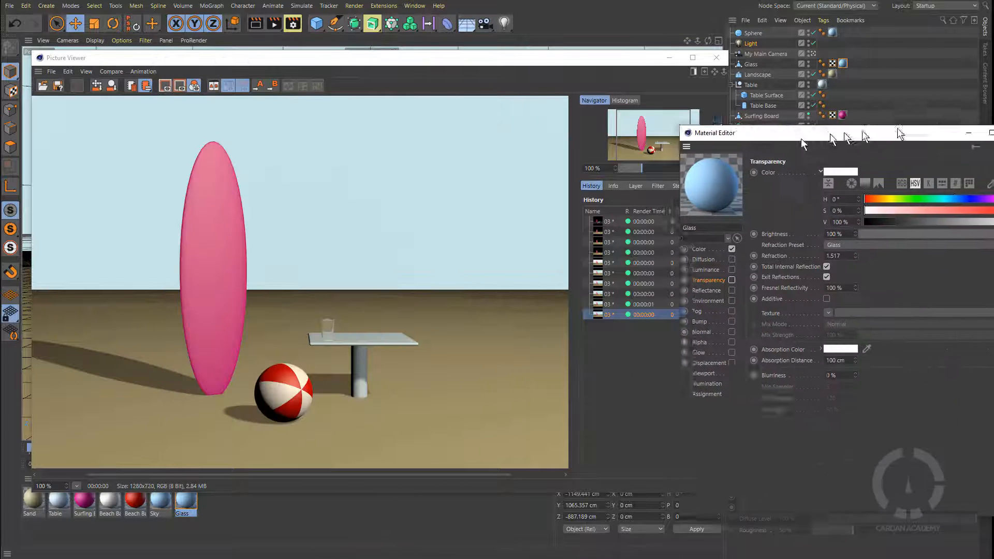
pyautogui.moveTo(801, 139); pyautogui.dragTo(949, 138)
pyautogui.click(275, 24)
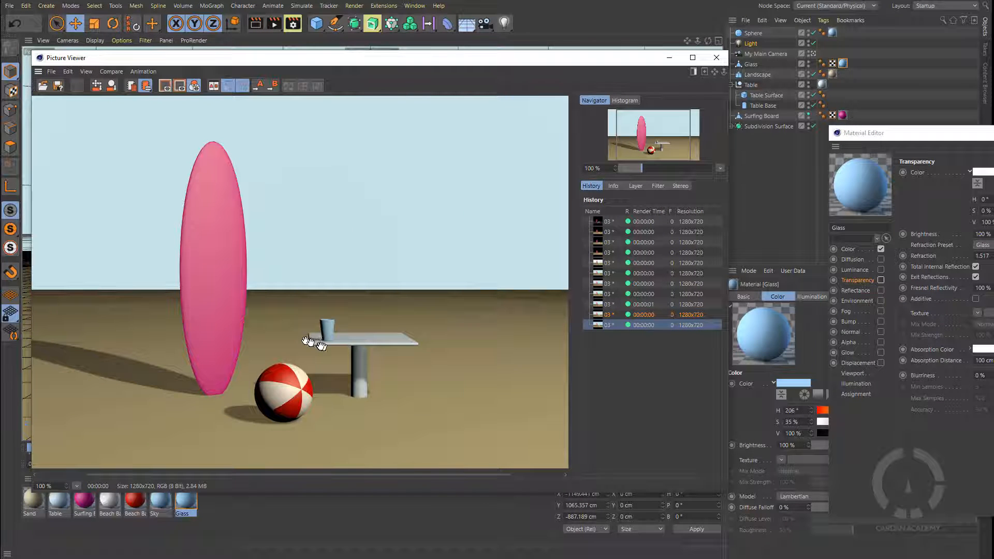
# Turn the Glass material's Transparency channel back on and render the scene again
pyautogui.moveTo(991, 133); pyautogui.dragTo(641, 146)
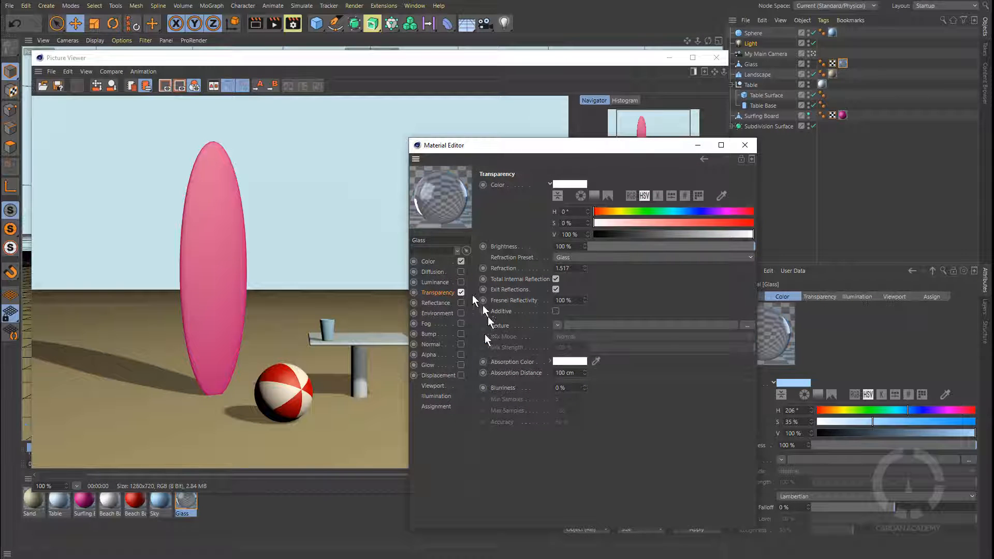
pyautogui.click(274, 23)
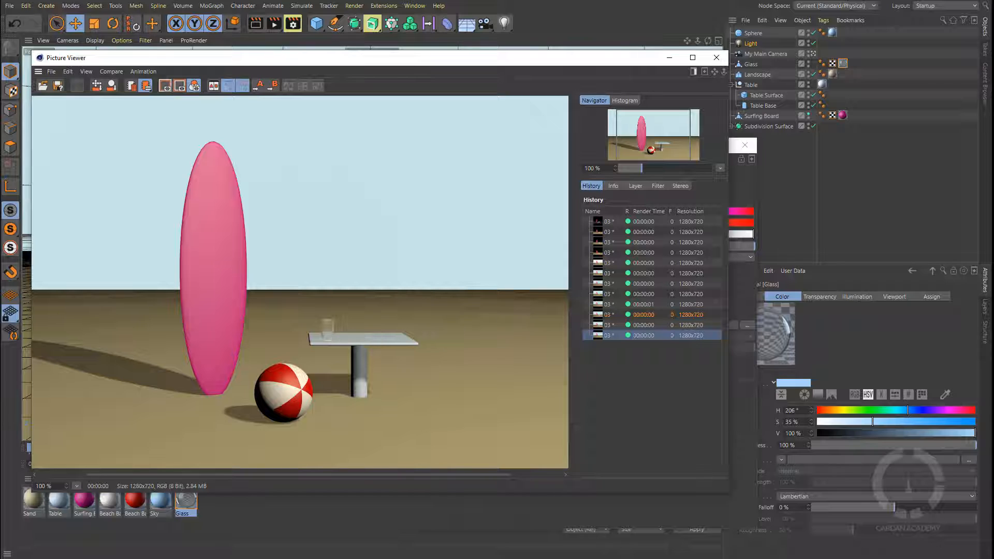
# Lower the Glass material's transparency brightness to 49 %, and test-render it with Transparency off and Reflectance on
pyautogui.click(734, 280)
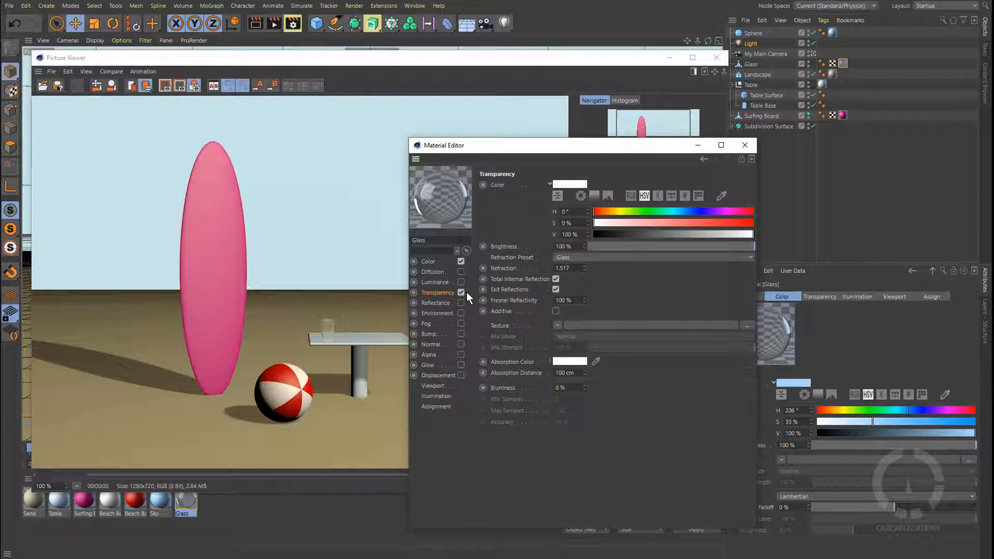
pyautogui.click(673, 247)
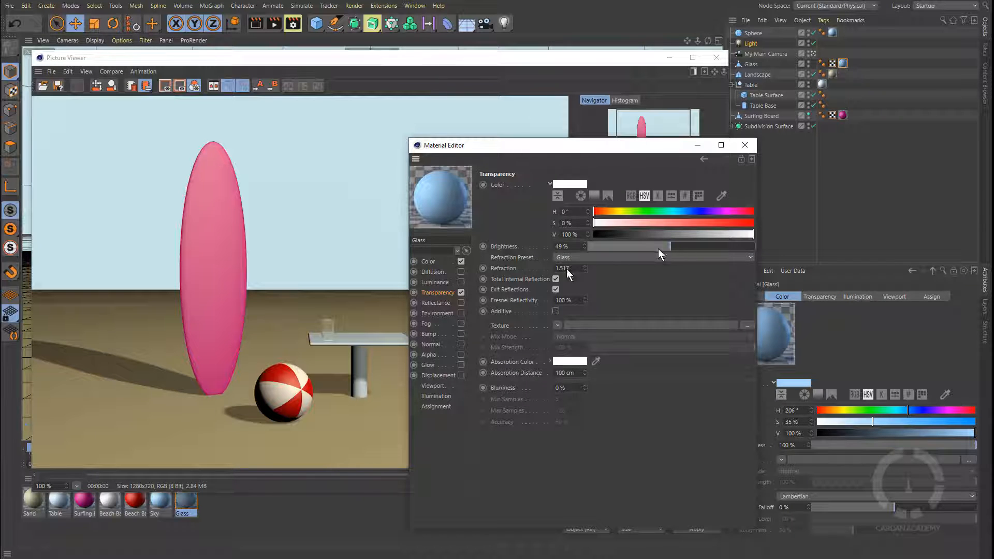
pyautogui.click(460, 303)
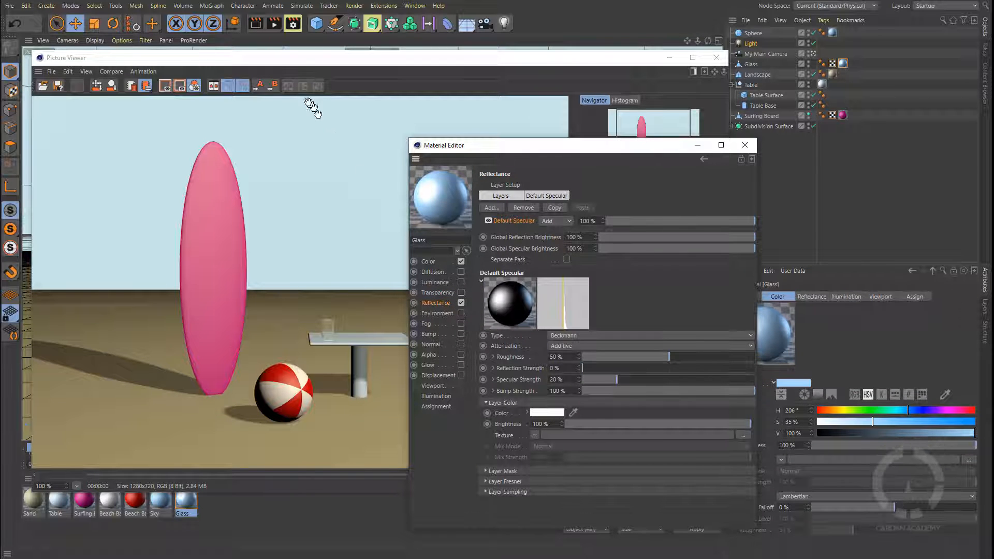
pyautogui.click(274, 33)
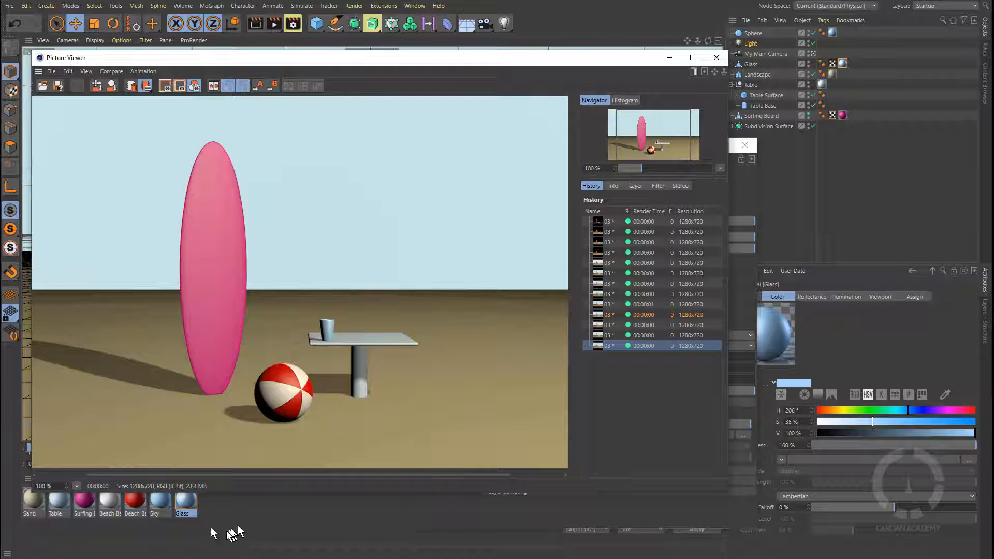
# Disable the Glass material's Color channel, enable Transparency alongside Reflectance, and render the scene
pyautogui.doubleClick(193, 496)
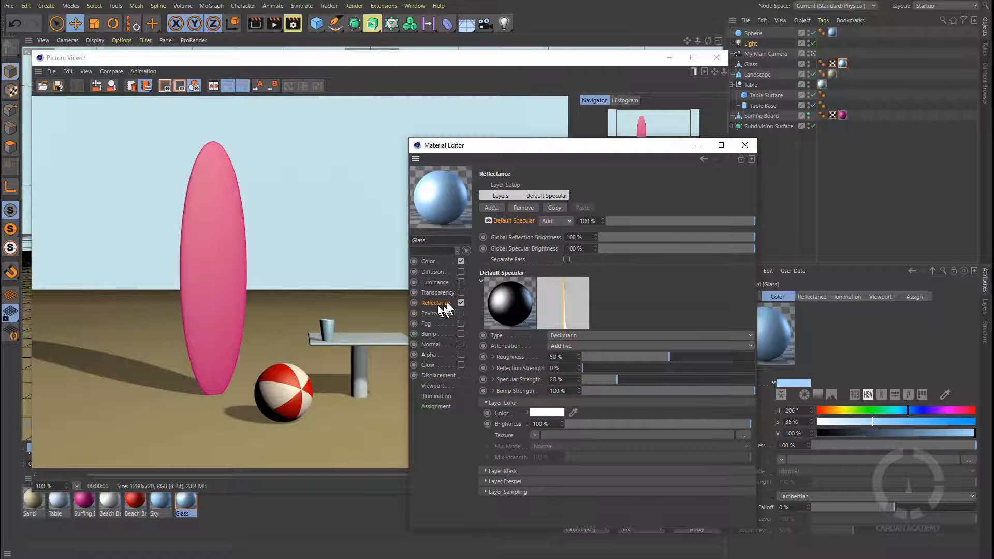
pyautogui.moveTo(485, 154); pyautogui.dragTo(581, 147)
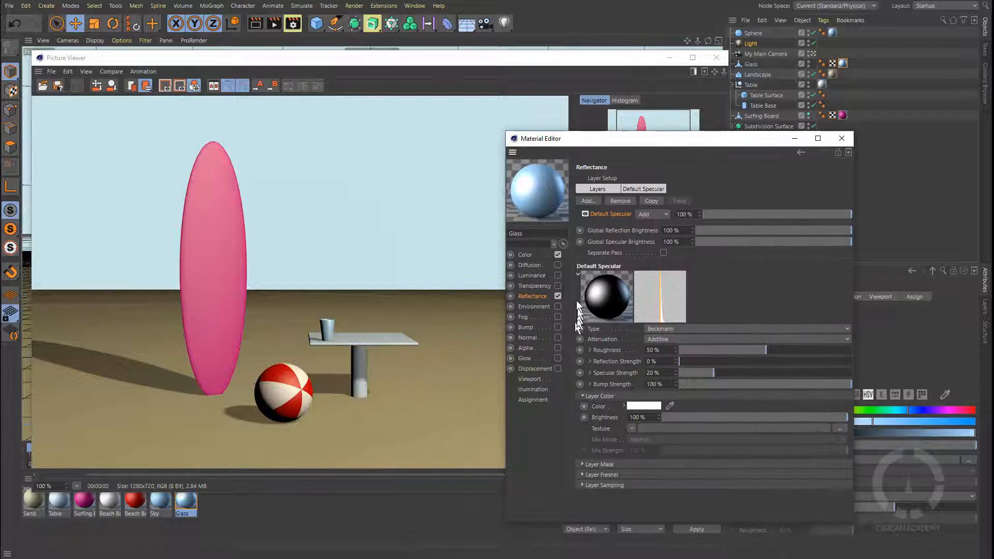
pyautogui.click(558, 286)
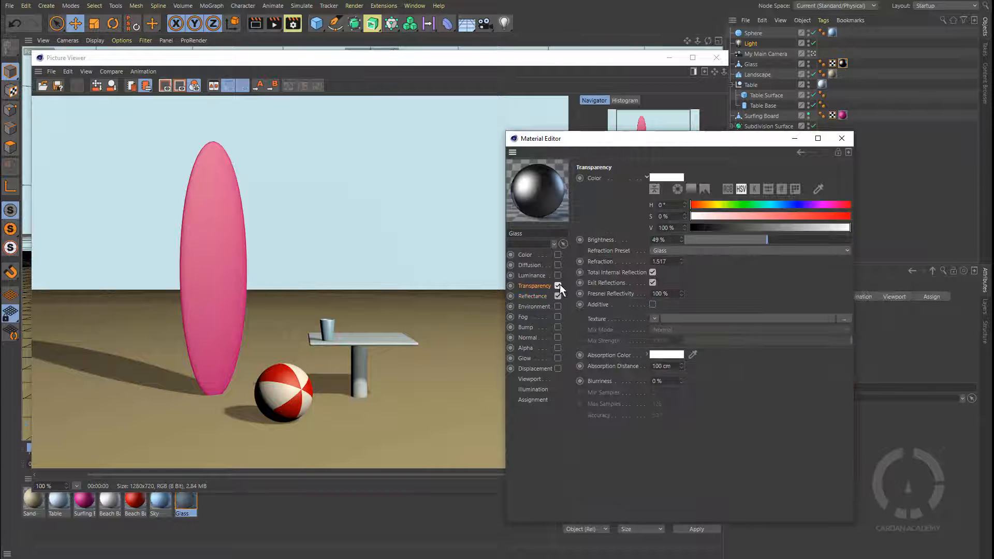
pyautogui.click(272, 22)
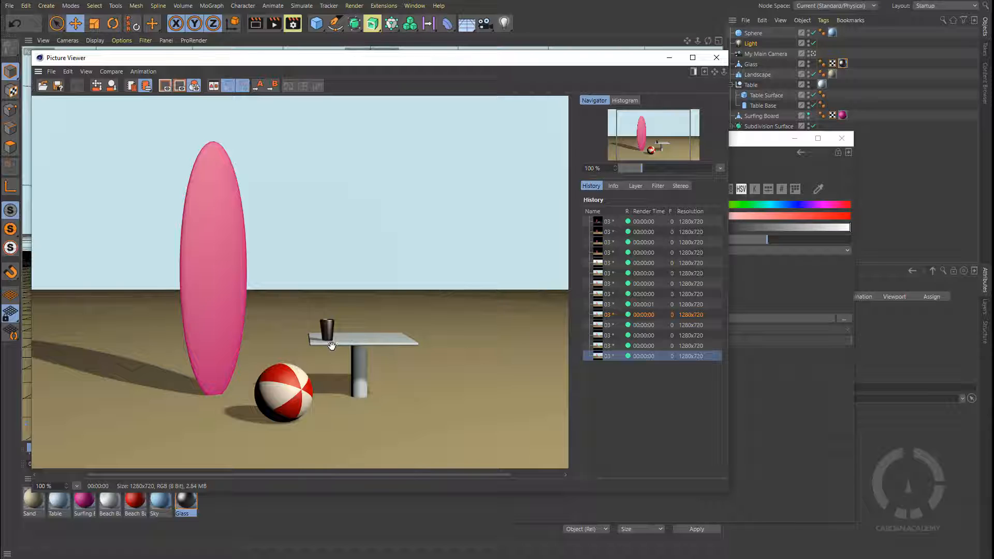
# Reduce the Glass material's transparency brightness to 0 % and render the scene
pyautogui.click(773, 449)
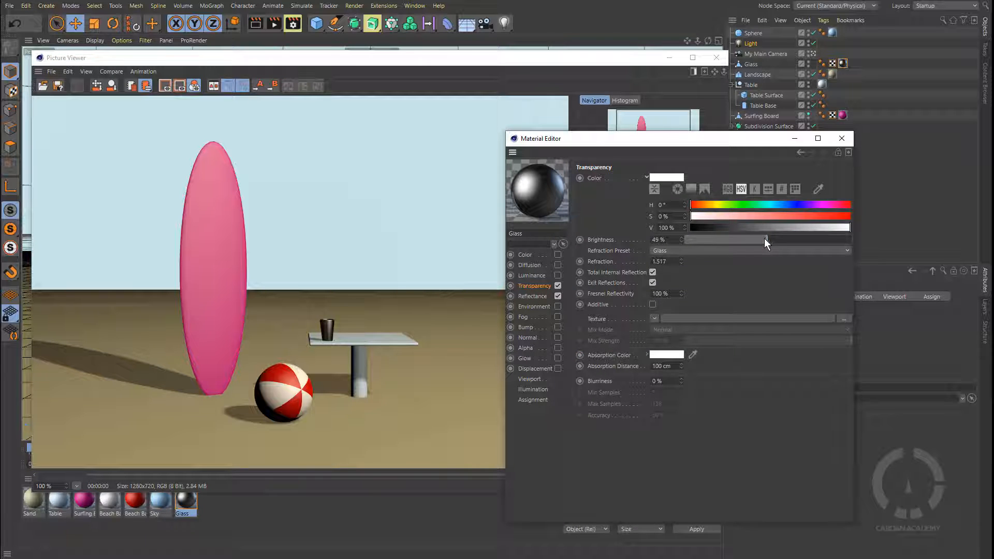
pyautogui.moveTo(765, 238); pyautogui.dragTo(687, 242)
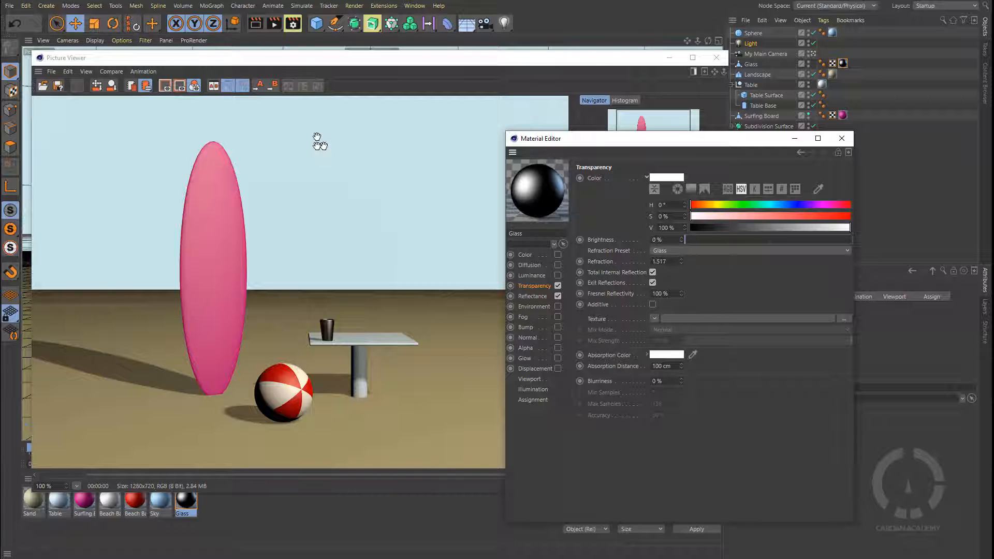
pyautogui.click(274, 23)
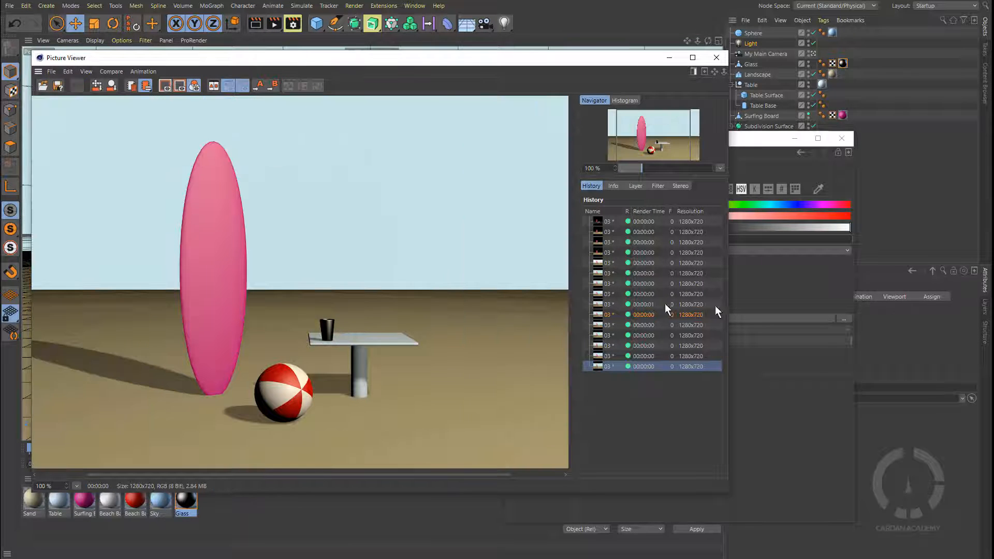
# Raise the Glass material's transparency brightness to 100 % and render the scene
pyautogui.click(795, 434)
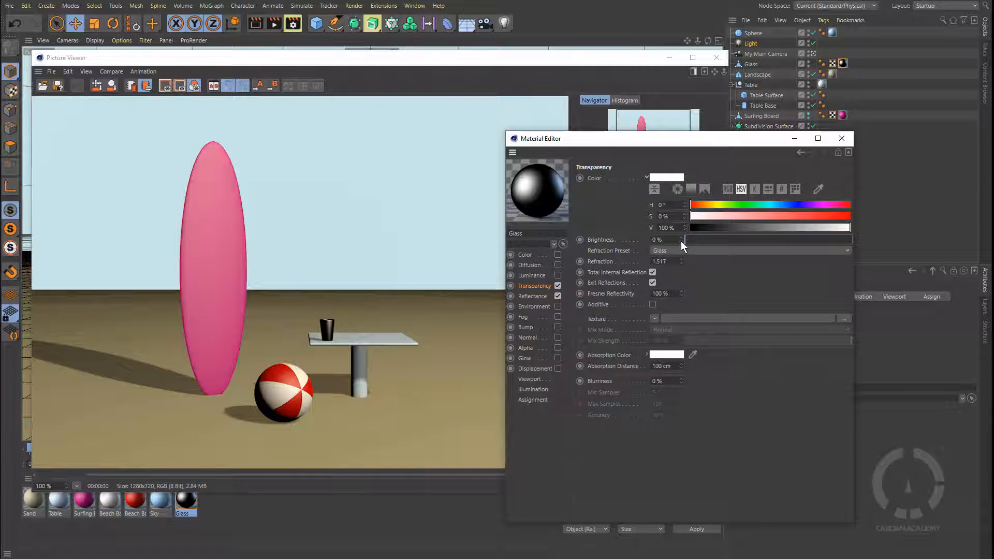
pyautogui.moveTo(681, 240); pyautogui.dragTo(875, 247)
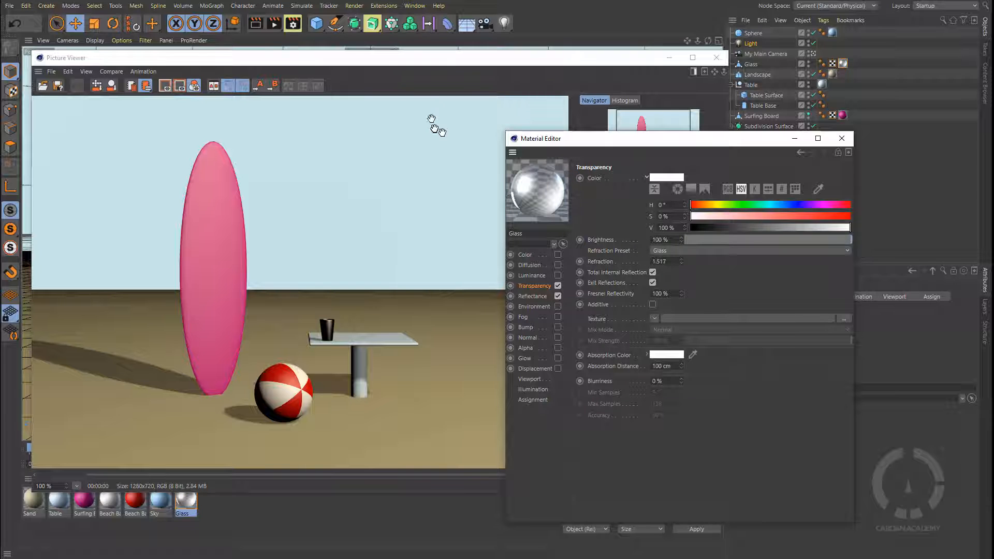
pyautogui.click(273, 23)
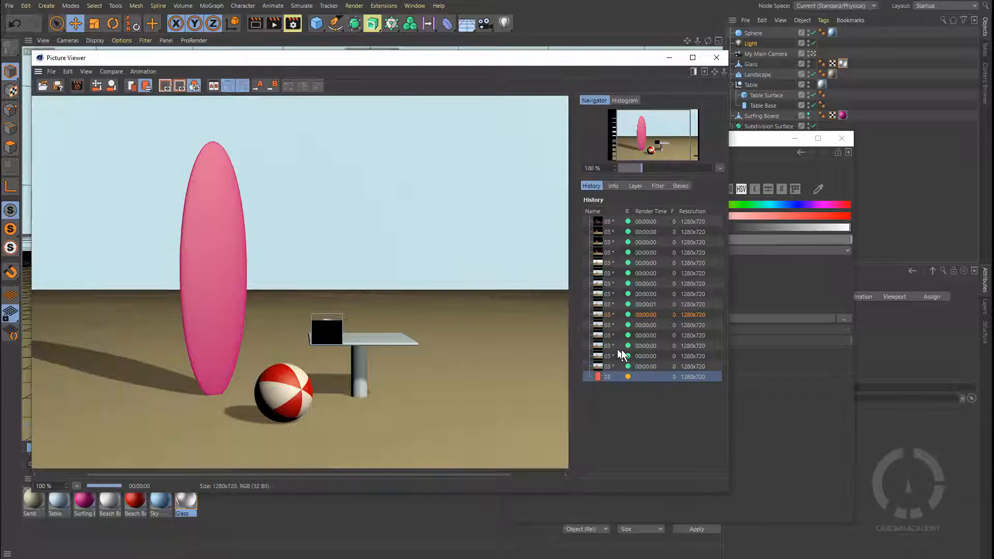
# Set the Glass material's transparency brightness to 55 %, render the scene, and bring the material editor back up
pyautogui.click(773, 388)
pyautogui.moveTo(781, 238); pyautogui.dragTo(776, 237)
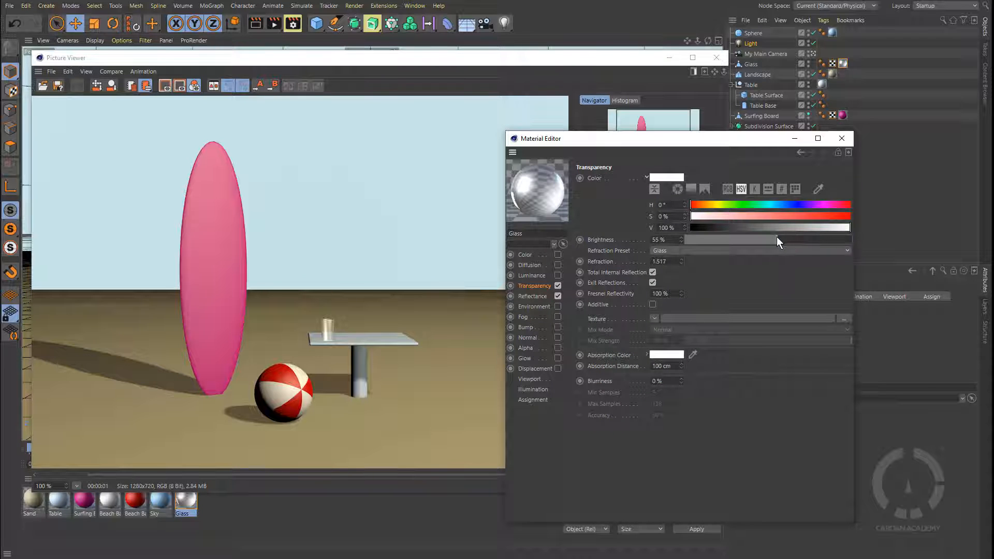
pyautogui.click(273, 23)
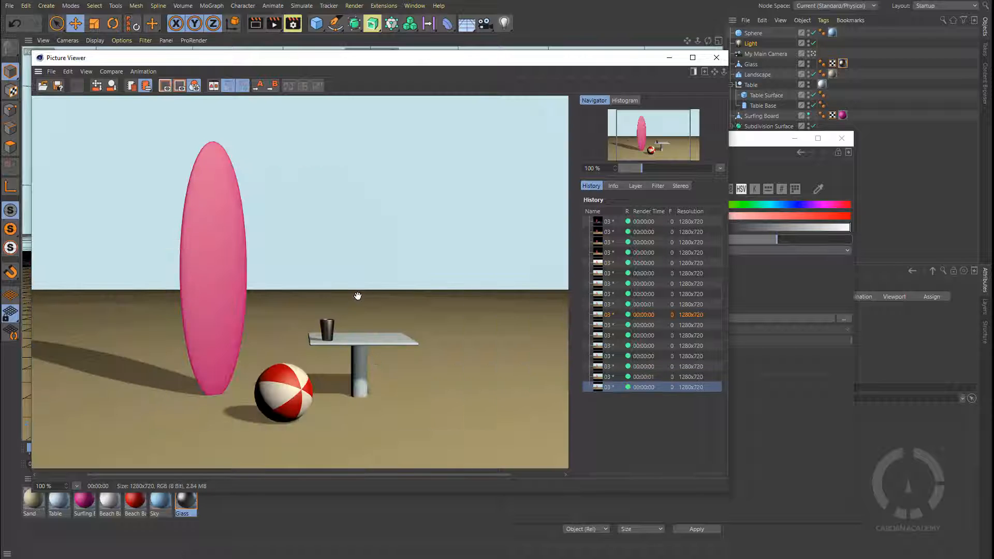
pyautogui.click(787, 398)
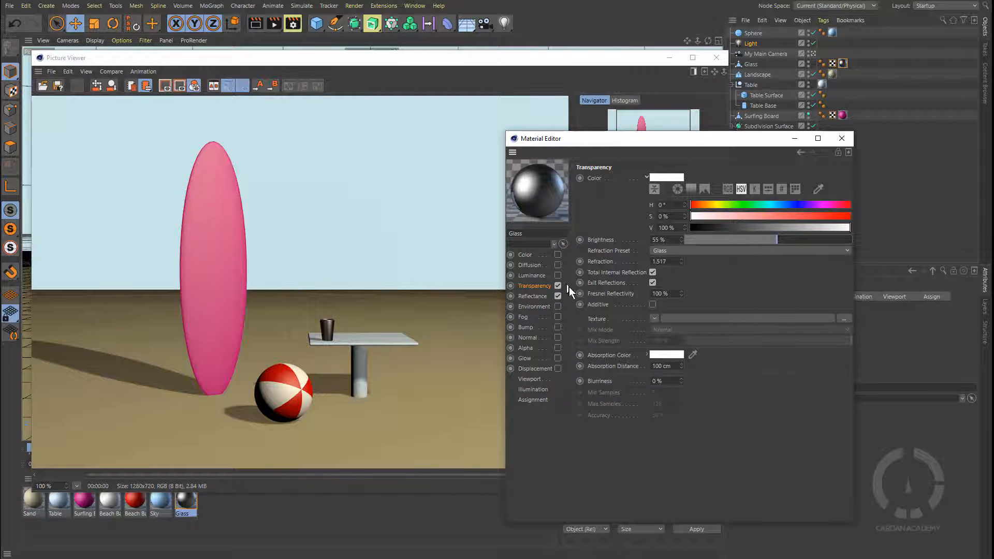
# Disable the Glass material's Reflectance channel and enable its Color channel, render the scene, and close the material editor and render window
pyautogui.click(557, 297)
pyautogui.click(558, 254)
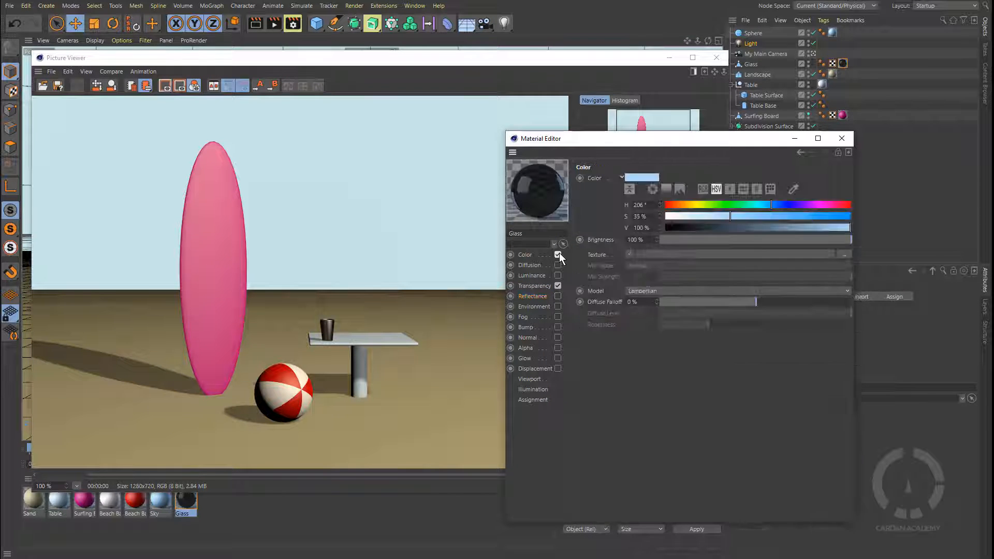
pyautogui.click(275, 24)
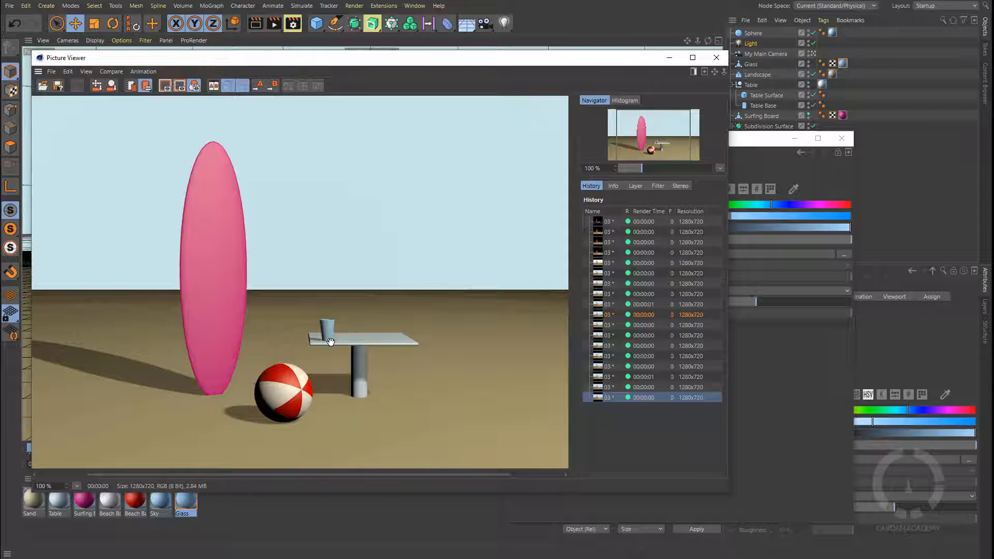
pyautogui.click(793, 424)
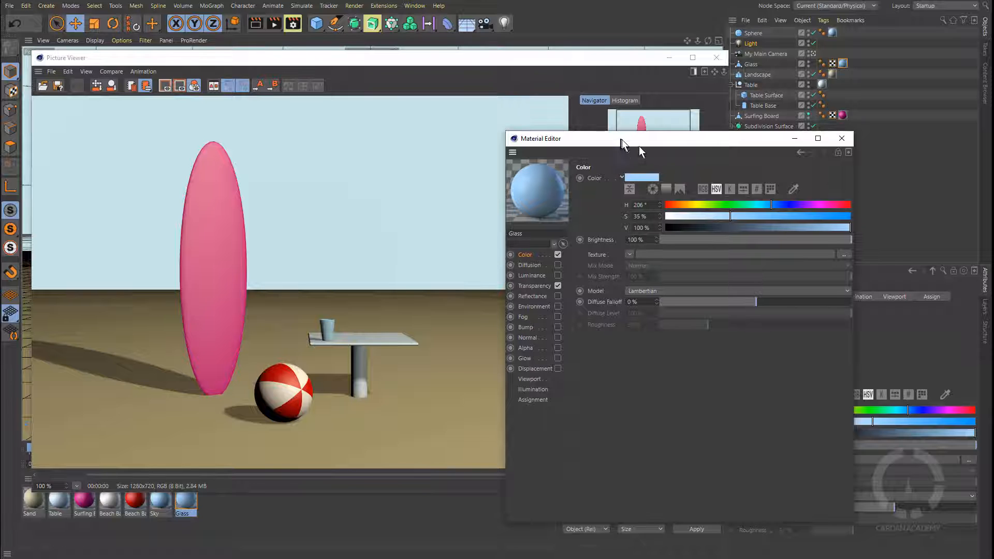
pyautogui.click(842, 139)
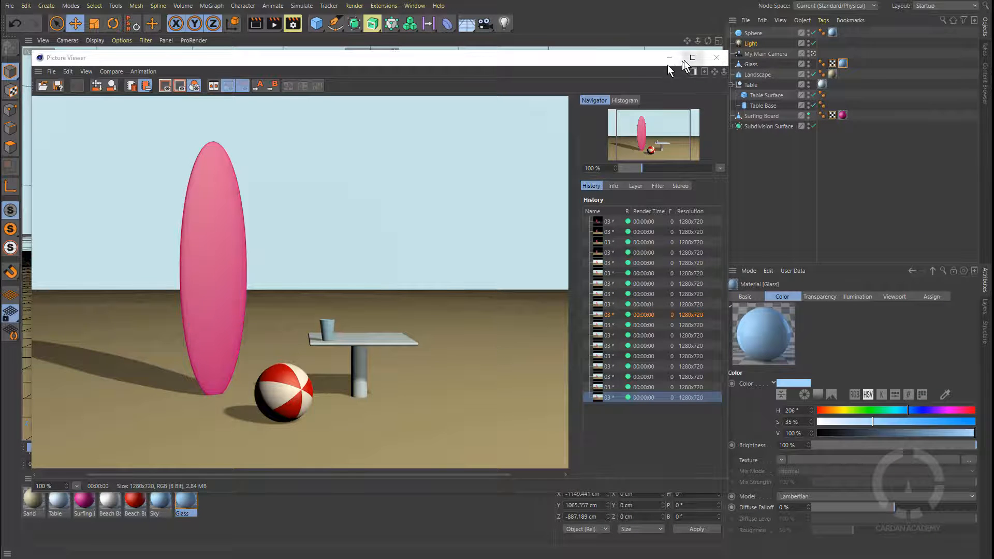
pyautogui.click(716, 57)
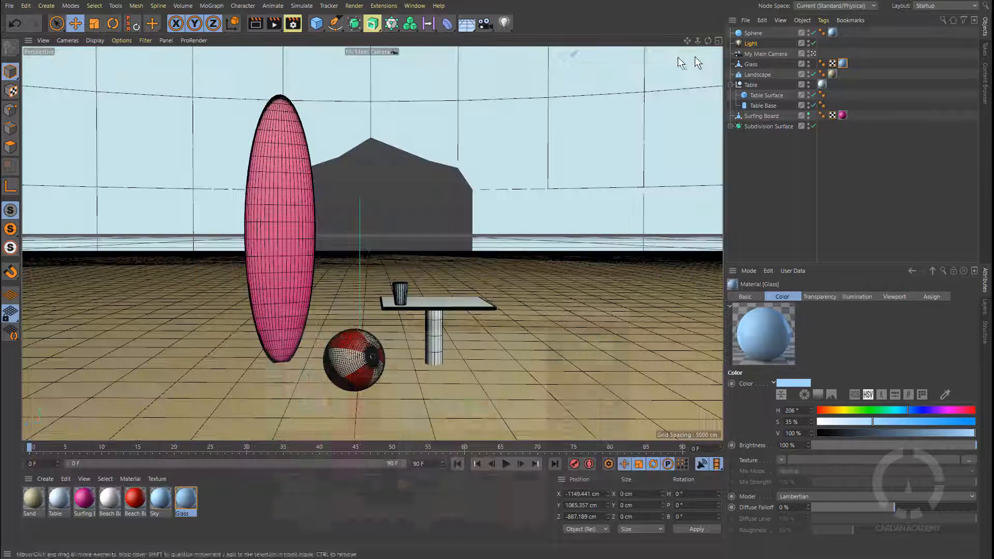
# Leave the main camera's view and add a second light at about X 1872 cm, Y 676 cm, Z 776 cm, away from the surfboard
pyautogui.click(754, 45)
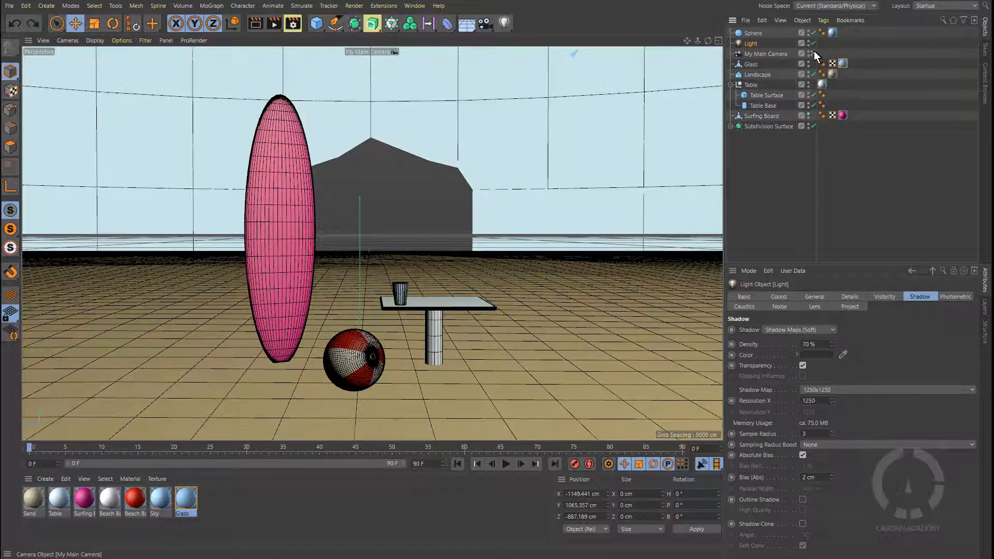
pyautogui.click(812, 53)
pyautogui.scroll(-5, 370, 231)
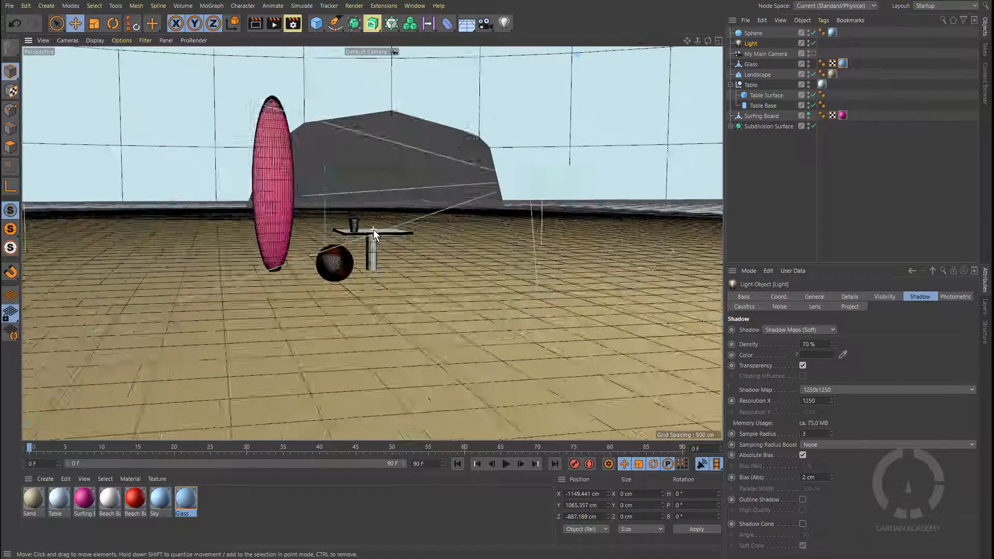
pyautogui.scroll(-5, 374, 229)
pyautogui.keyDown('alt'); pyautogui.moveTo(365, 228); pyautogui.dragTo(412, 260); pyautogui.keyUp('alt')
pyautogui.keyDown('alt'); pyautogui.moveTo(412, 260); pyautogui.dragTo(366, 217, button='middle'); pyautogui.keyUp('alt')
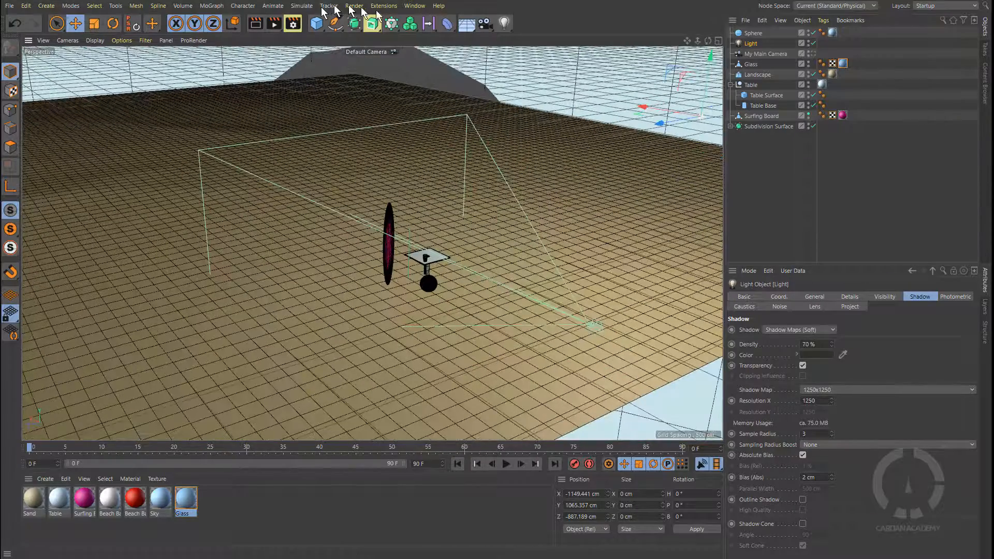
pyautogui.moveTo(504, 23); pyautogui.dragTo(539, 39)
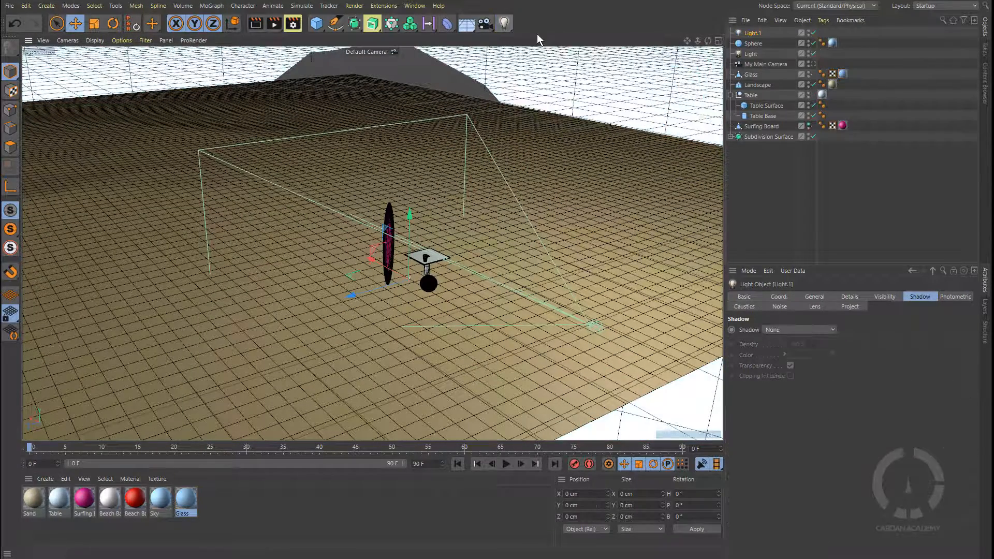
pyautogui.moveTo(410, 227); pyautogui.dragTo(205, 54)
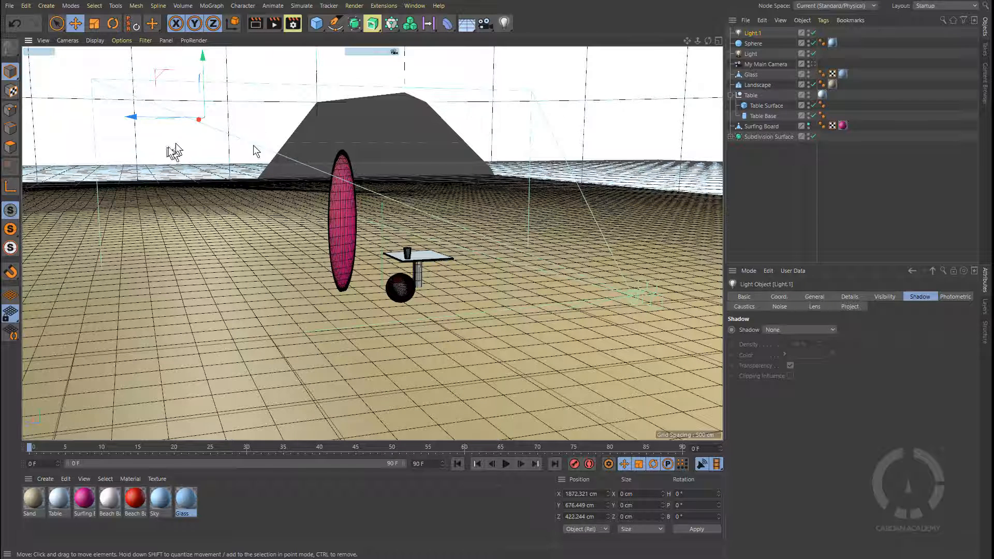
pyautogui.moveTo(133, 117); pyautogui.dragTo(123, 118)
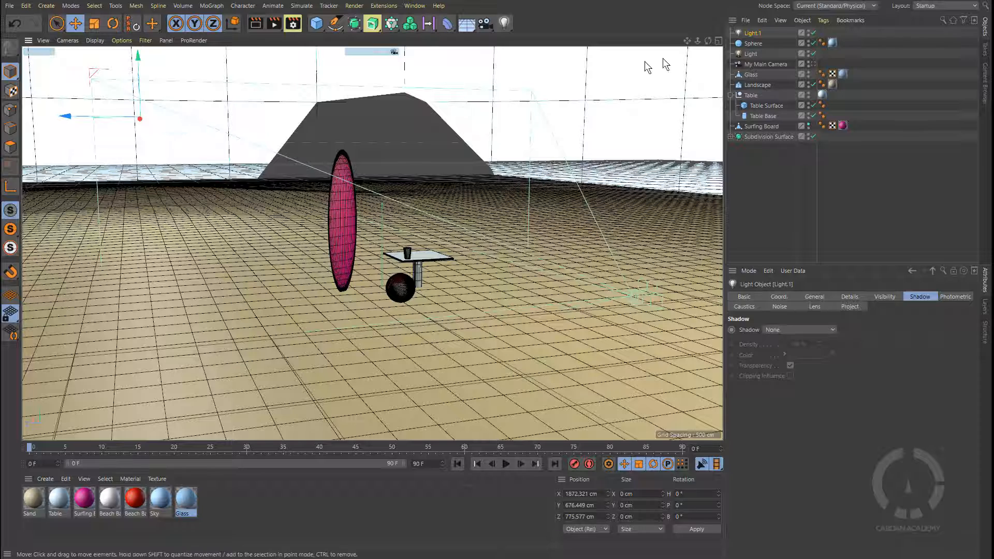
# Rename the new light Blue and the original light Sun, and place Sun directly below Blue in the object hierarchy
pyautogui.doubleClick(754, 33)
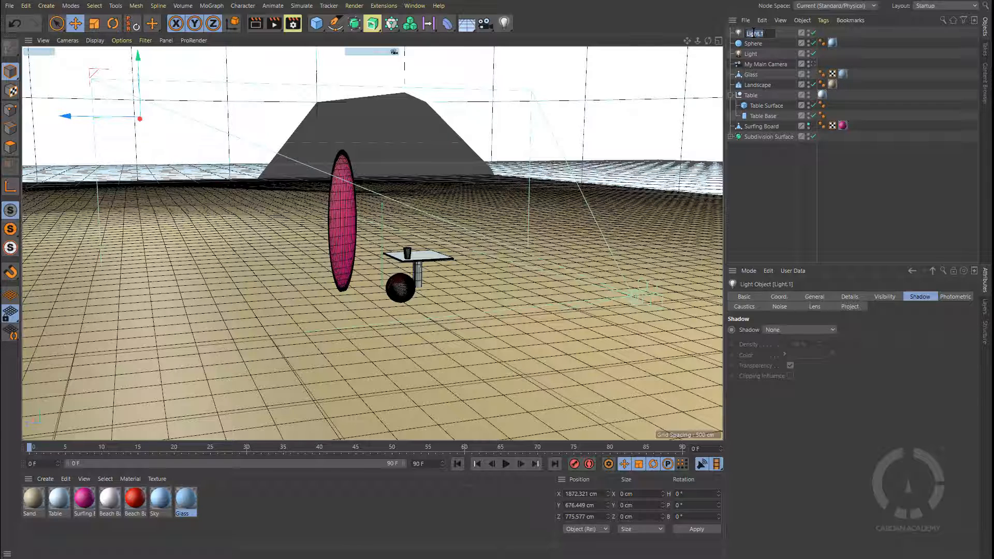
pyautogui.write('Blue')
pyautogui.press('Return')
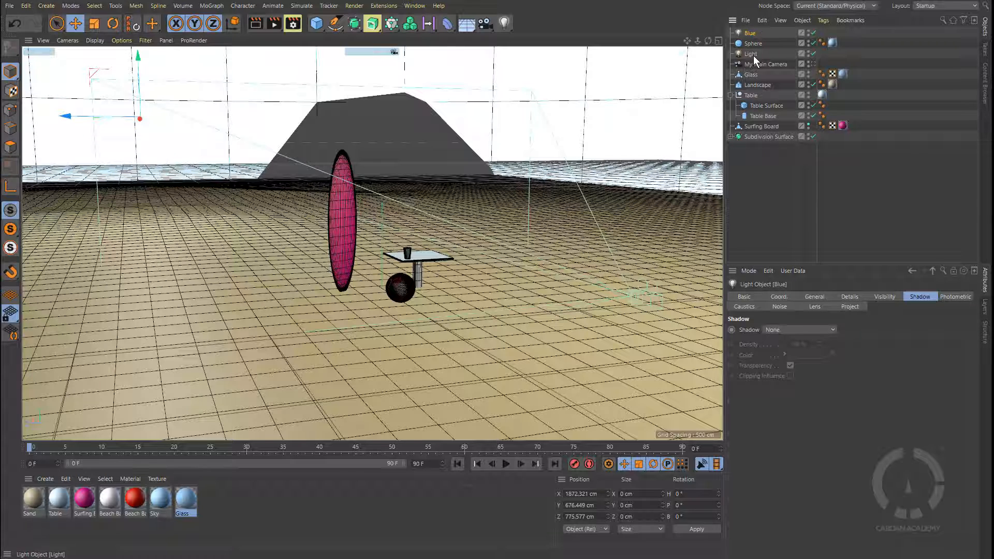
pyautogui.doubleClick(752, 54)
pyautogui.write('Sun')
pyautogui.press('Return')
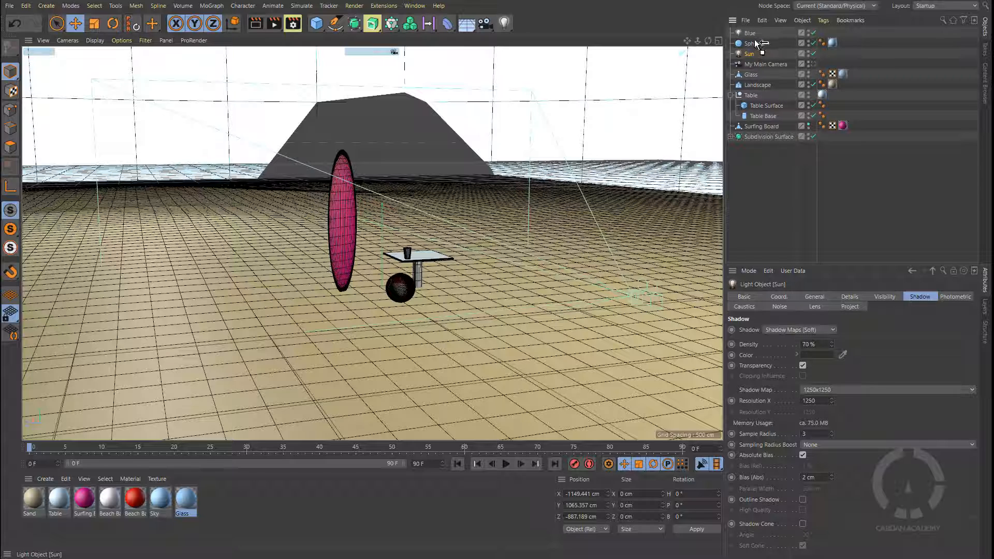
pyautogui.moveTo(754, 40); pyautogui.dragTo(753, 38)
# Set the Blue light's color to hue 192° and saturation 20 %, and render the scene through My Main Camera
pyautogui.click(753, 32)
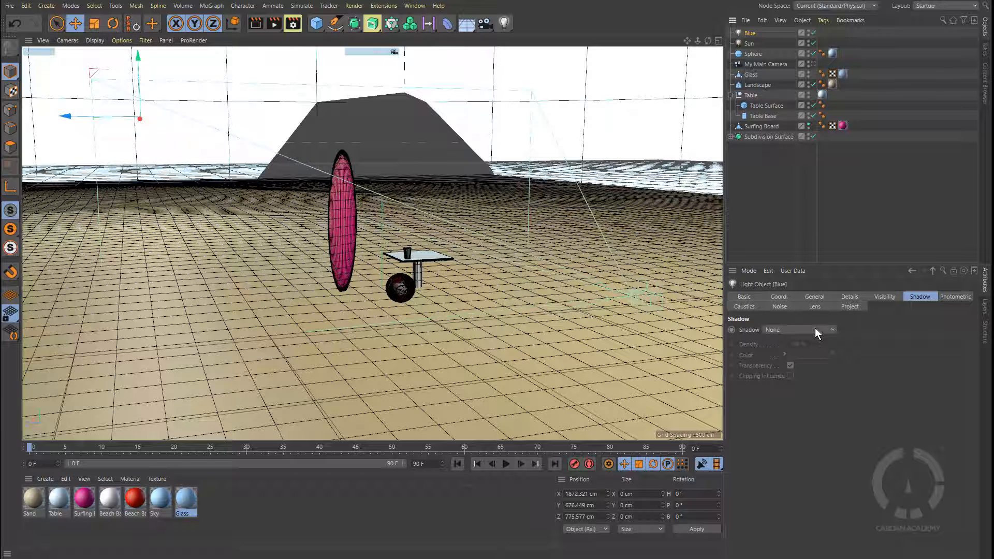
pyautogui.click(822, 297)
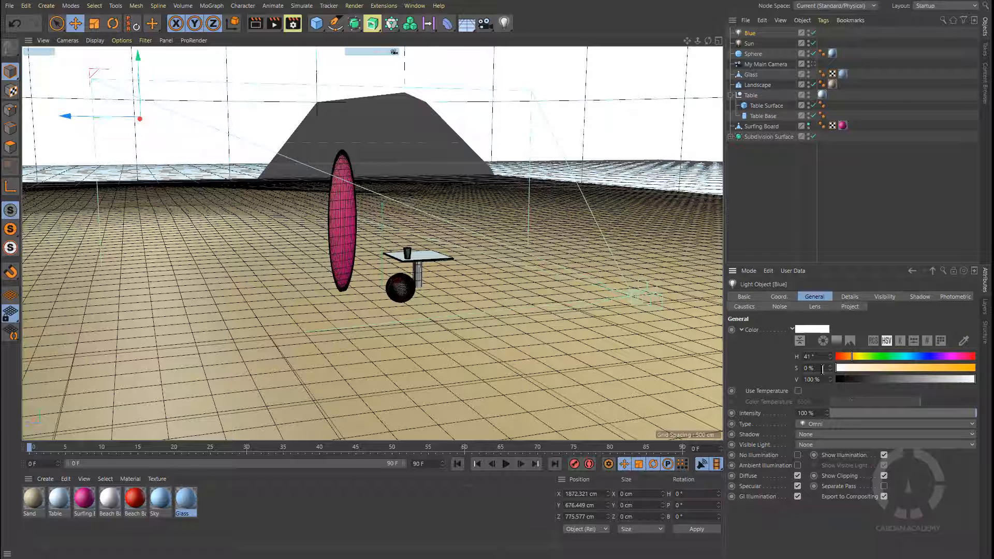
pyautogui.click(910, 357)
pyautogui.click(870, 368)
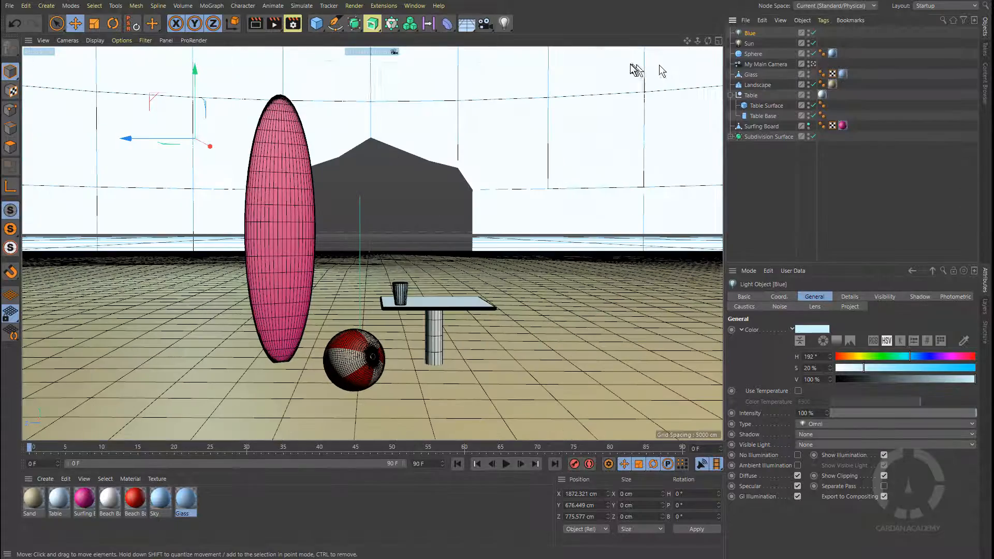
pyautogui.click(274, 24)
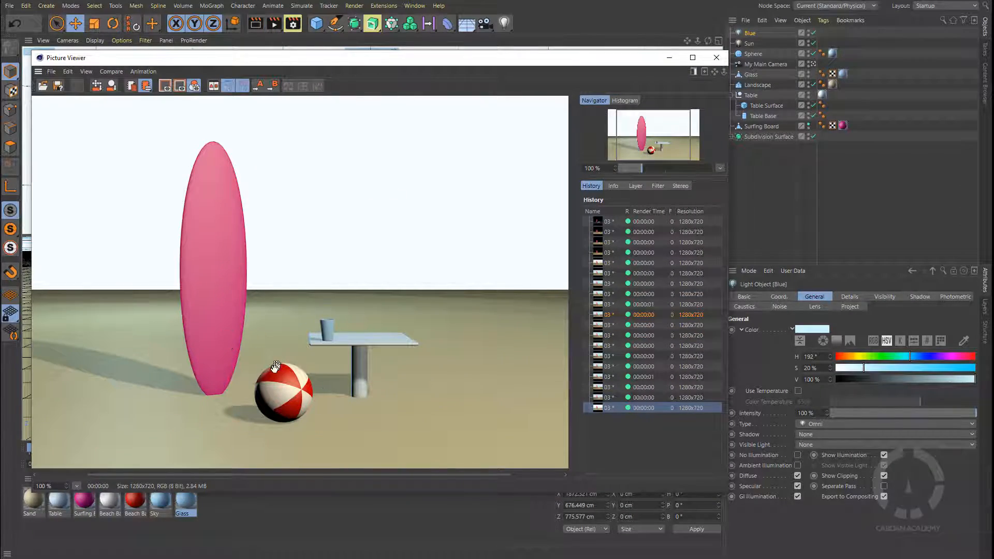
# Compare the last two renders for the Blue light's effect on the ball, glass and shadows, and close the render window
pyautogui.click(618, 398)
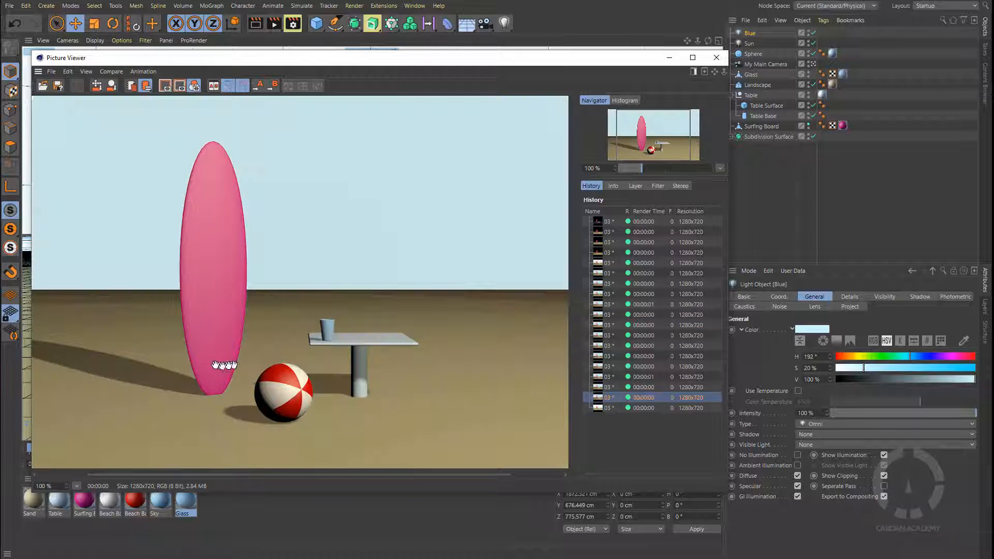
pyautogui.scroll(1, 222, 366)
pyautogui.moveTo(427, 362); pyautogui.dragTo(486, 303)
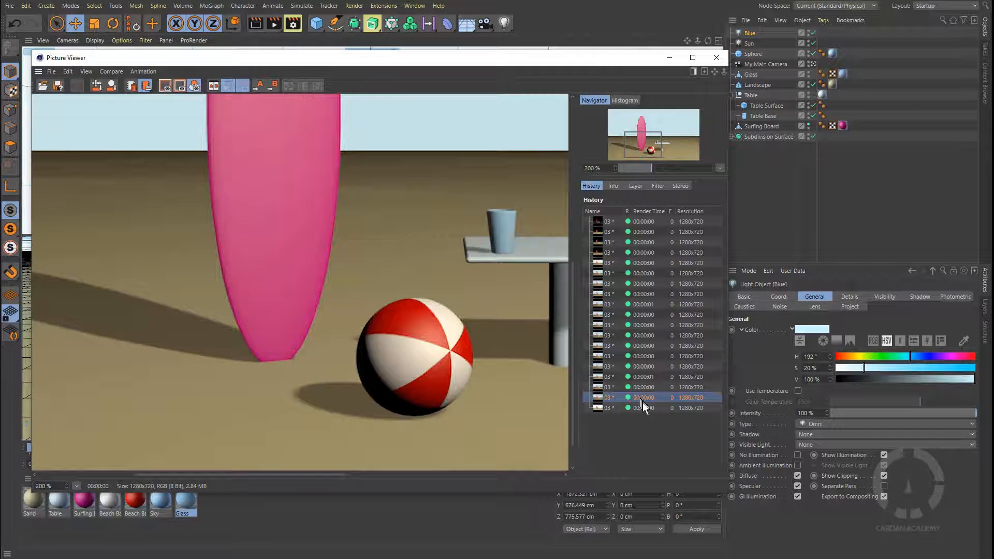
pyautogui.click(658, 408)
pyautogui.click(657, 398)
pyautogui.click(657, 408)
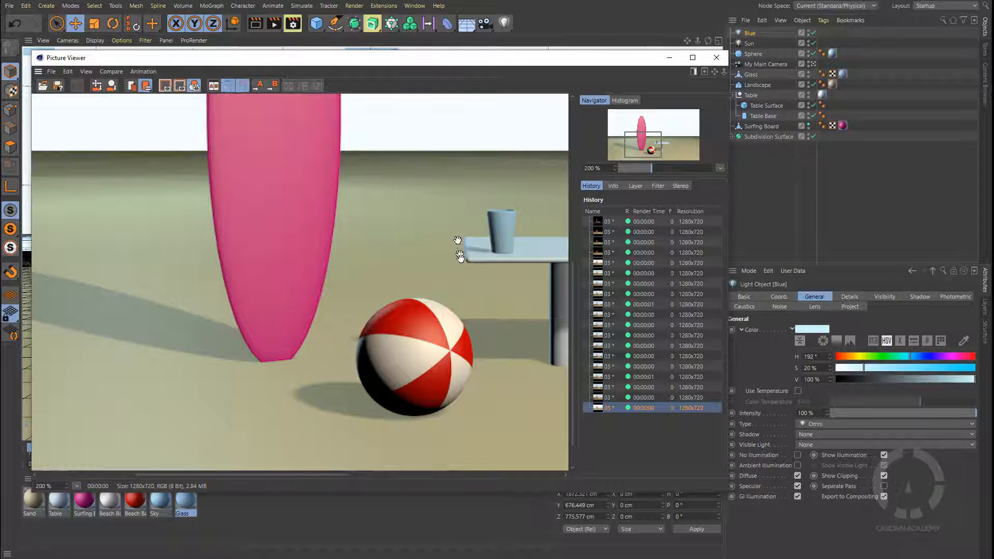
pyautogui.click(650, 398)
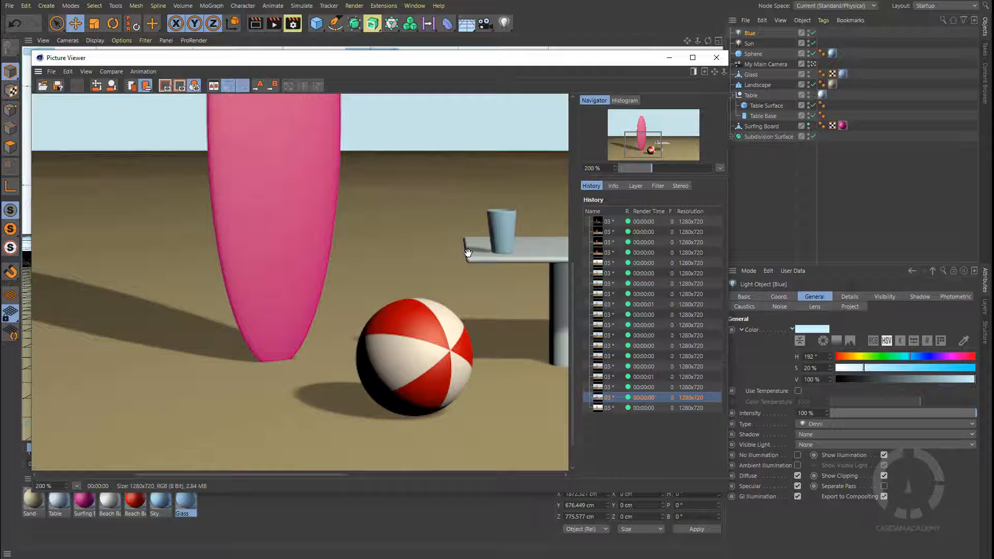
pyautogui.scroll(3, 471, 248)
pyautogui.click(650, 408)
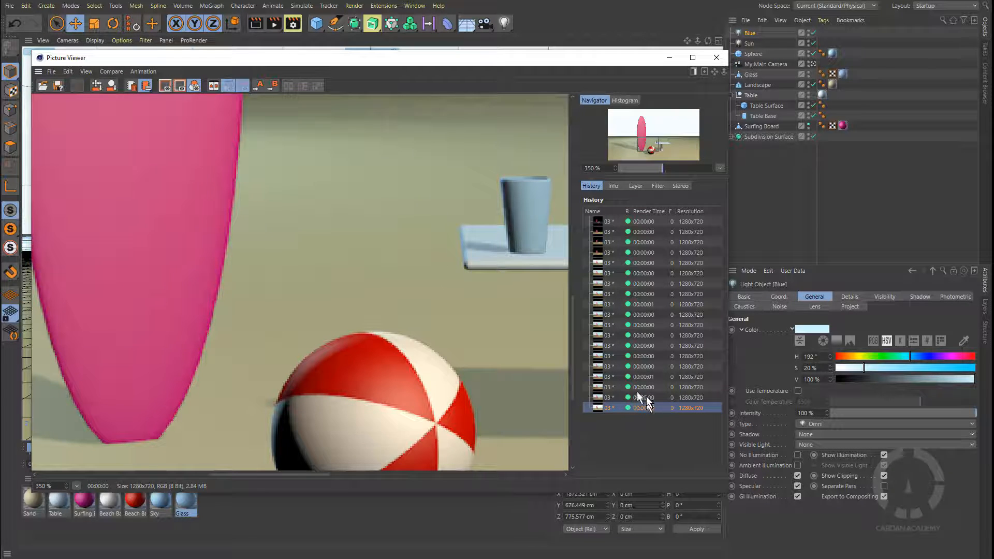
pyautogui.scroll(-1, 346, 277)
pyautogui.scroll(-3, 345, 278)
pyautogui.moveTo(365, 212); pyautogui.dragTo(352, 254)
pyautogui.scroll(-2, 354, 259)
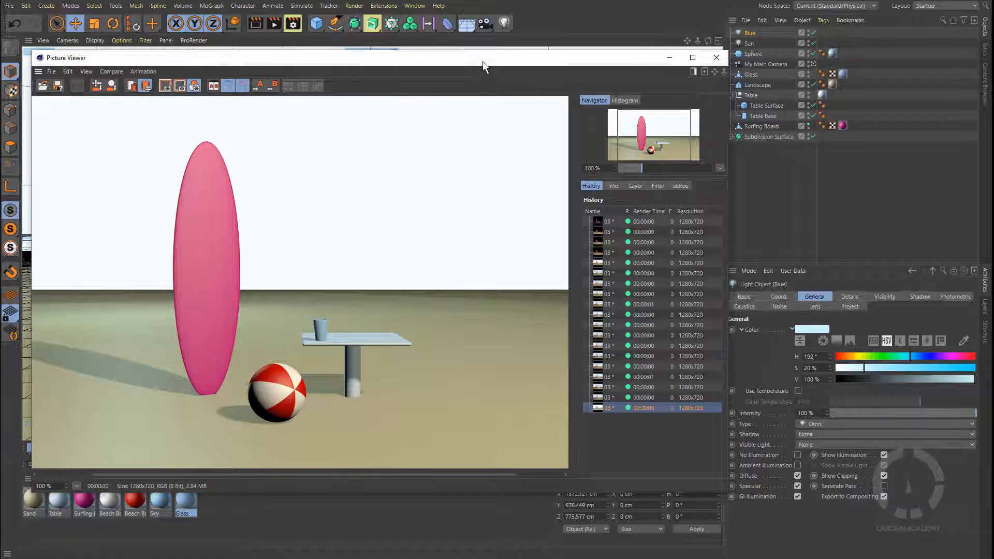
pyautogui.moveTo(482, 61); pyautogui.dragTo(541, 69)
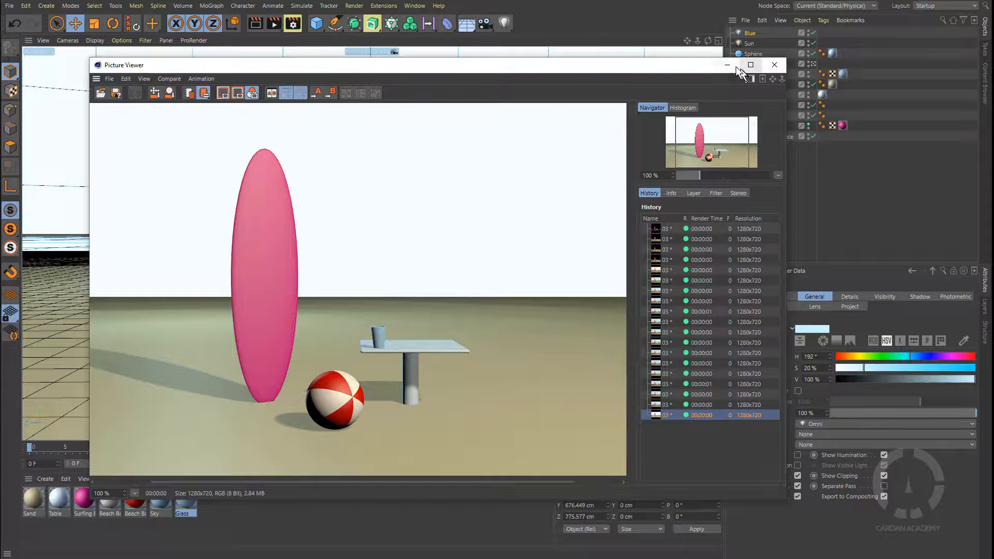
pyautogui.click(774, 65)
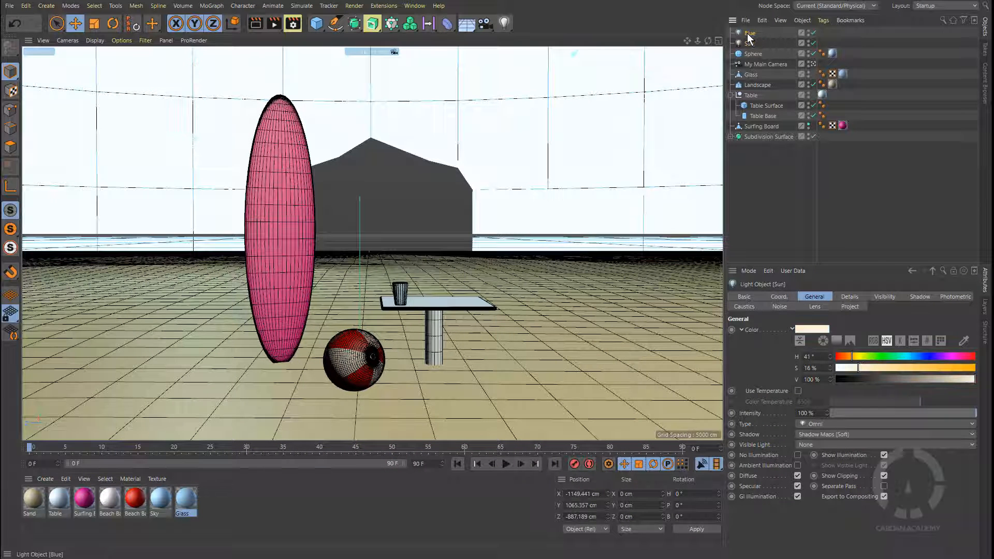
# Disable the Blue and Sun lights and add a Physical Sky to the scene
pyautogui.click(813, 33)
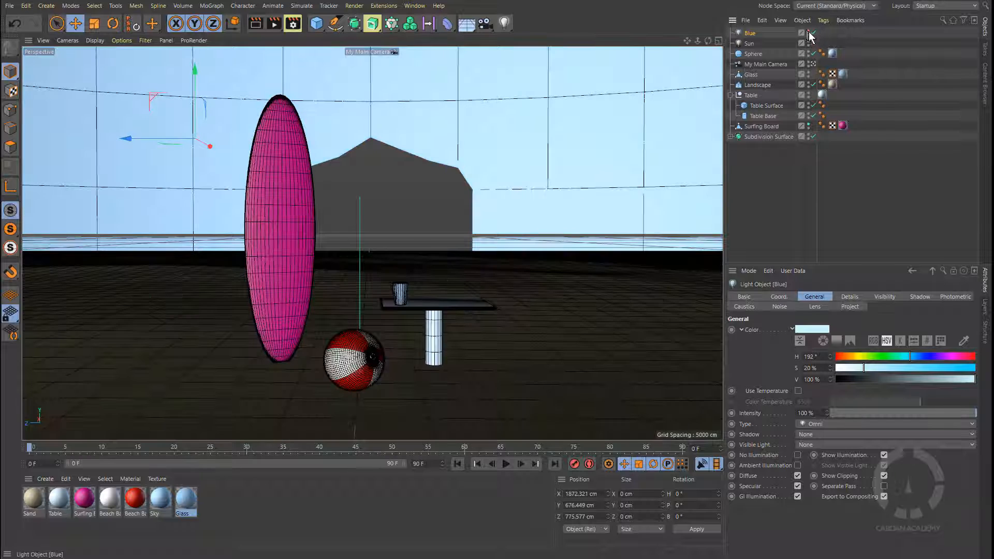
pyautogui.click(811, 33)
pyautogui.click(812, 43)
pyautogui.click(466, 26)
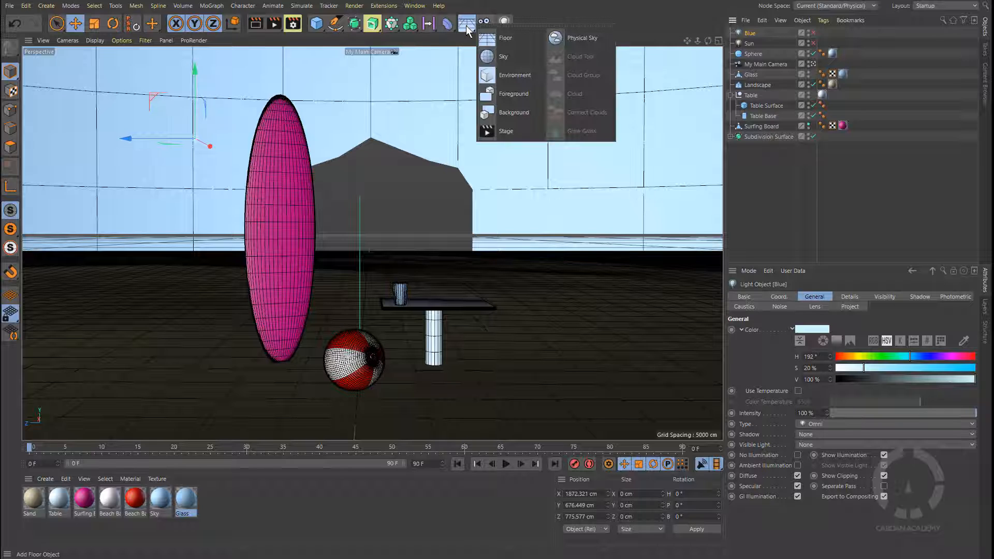
pyautogui.click(584, 38)
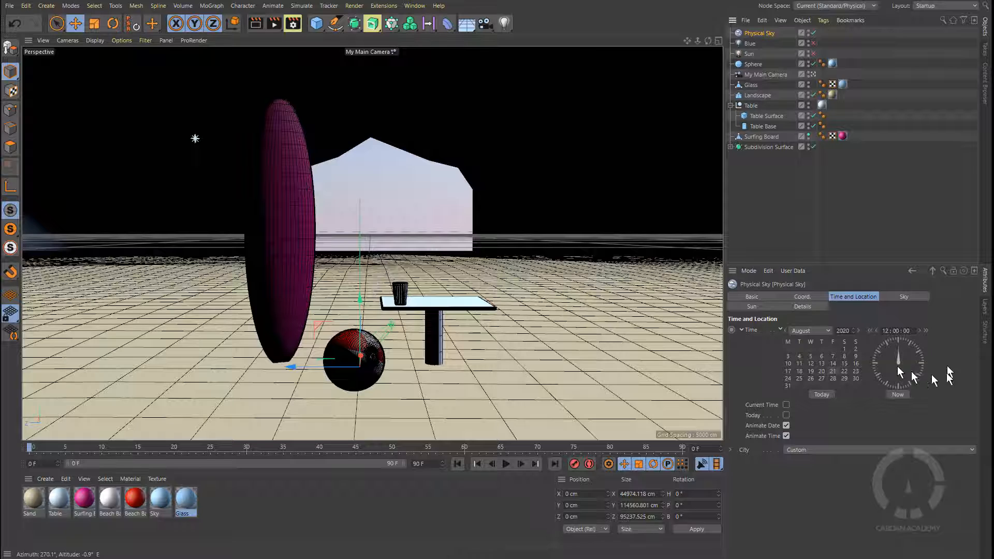
# Set the Physical Sky's time of day to 18:06, render the scene, and clear the render window away
pyautogui.moveTo(899, 349); pyautogui.dragTo(893, 376)
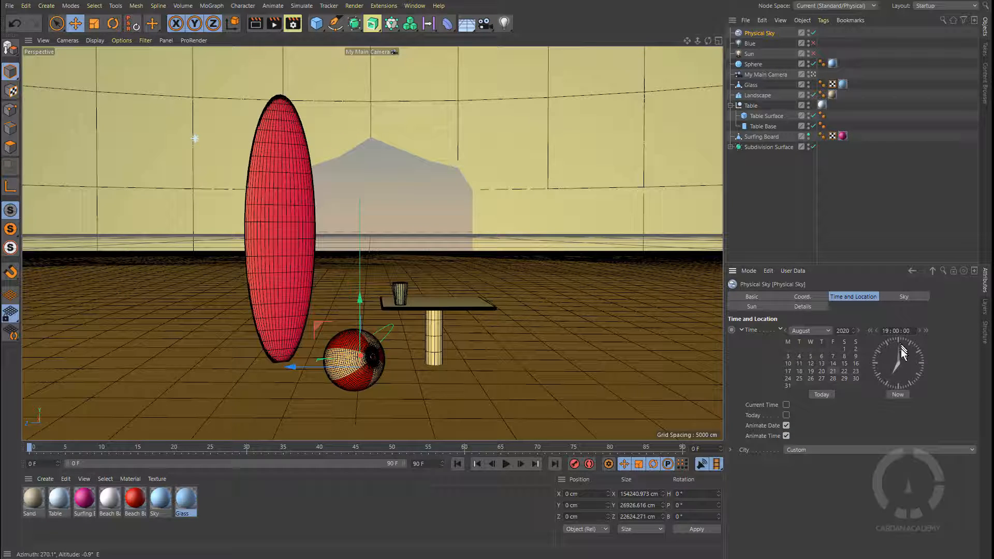
pyautogui.moveTo(901, 352); pyautogui.dragTo(887, 372)
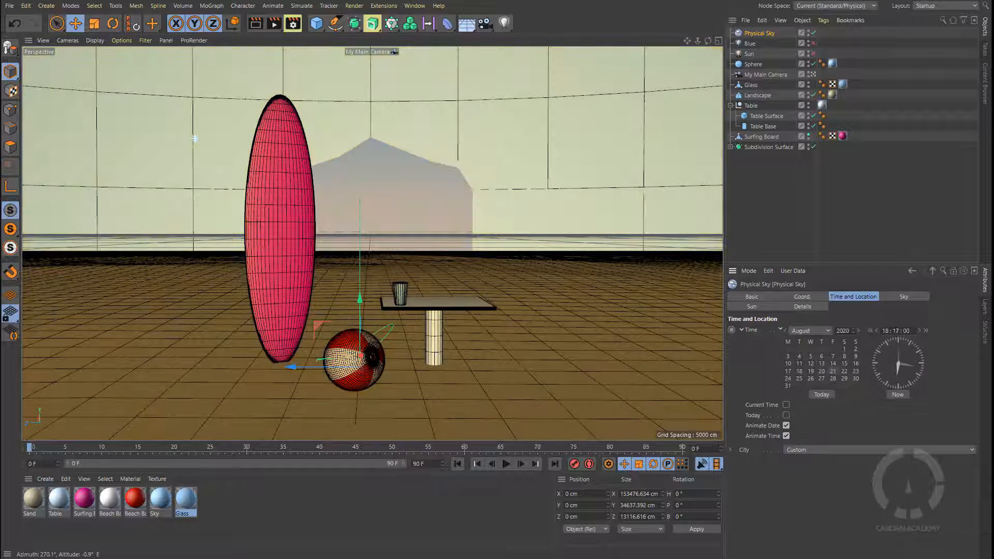
pyautogui.moveTo(911, 365); pyautogui.dragTo(906, 347)
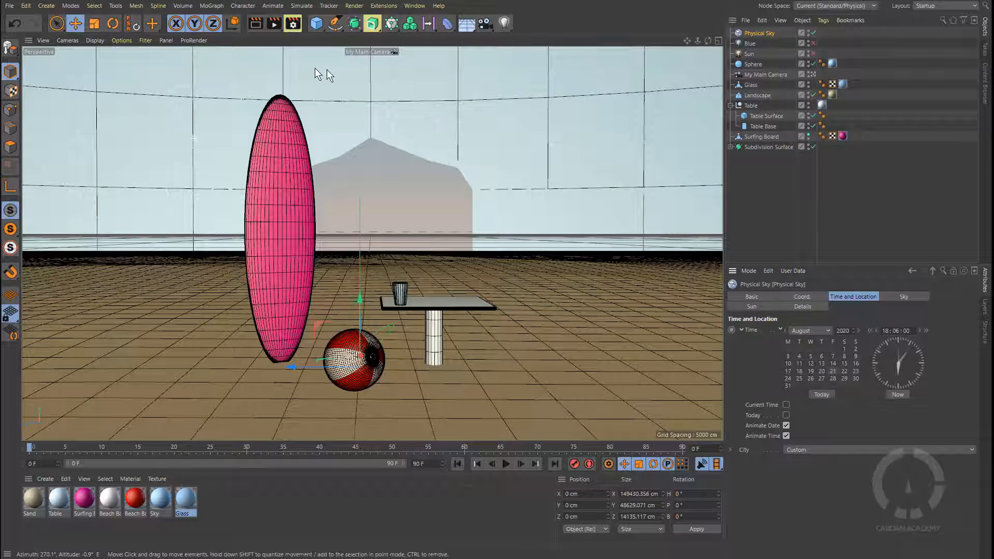
pyautogui.click(275, 25)
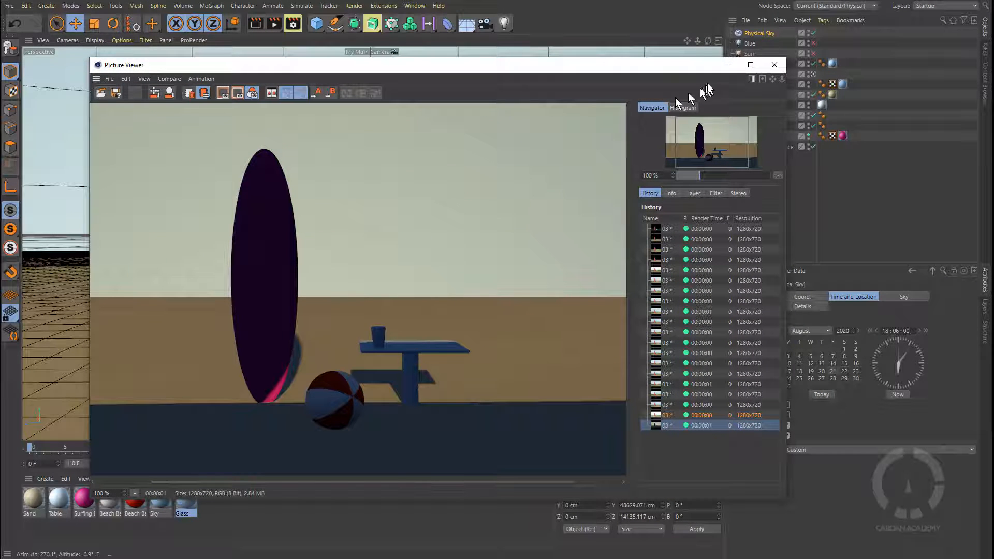
pyautogui.moveTo(706, 65); pyautogui.dragTo(993, 155)
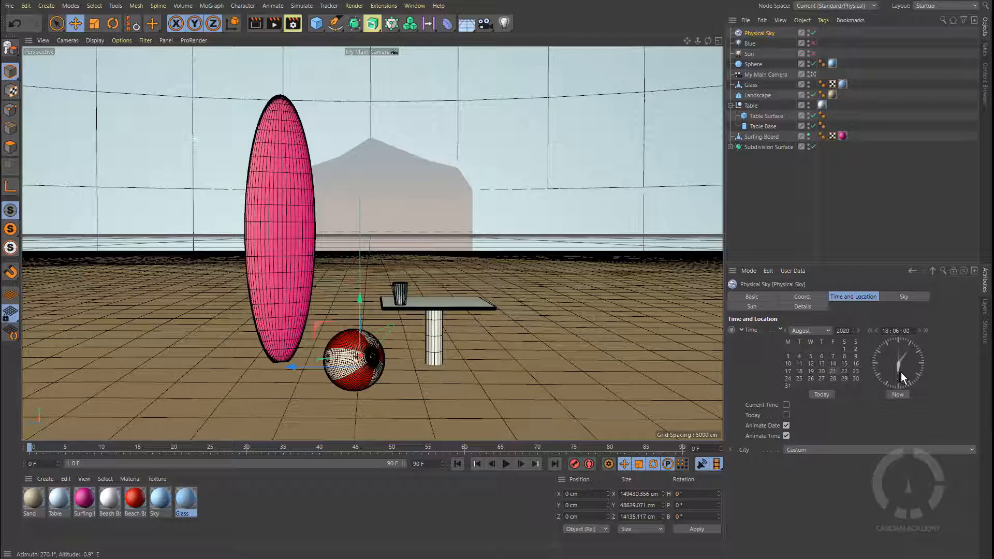
# Set the Physical Sky's time of day to 12:00
pyautogui.moveTo(893, 356); pyautogui.dragTo(902, 355)
pyautogui.moveTo(898, 353); pyautogui.dragTo(902, 354)
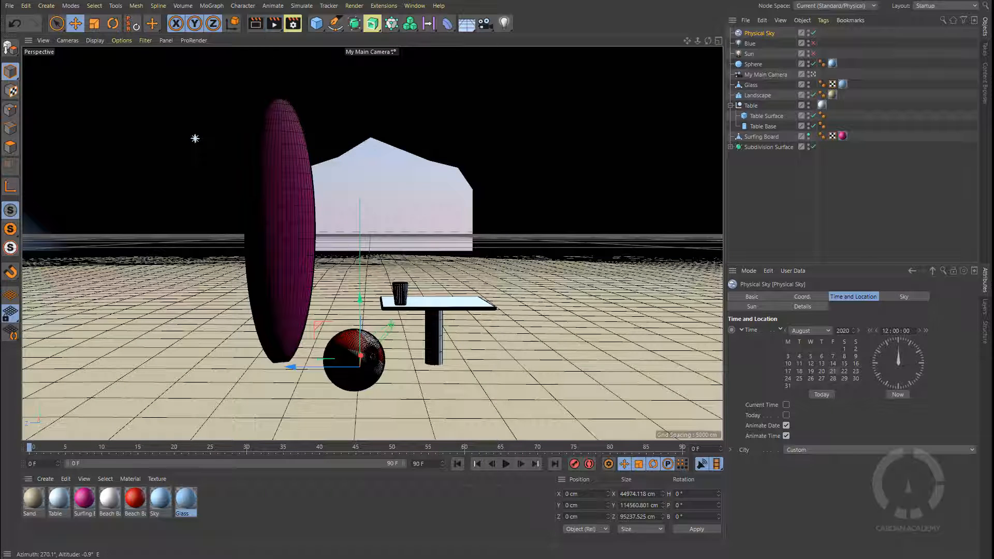
# Render the noon scene, and render it again with the Physical Sky's time of day set to 17:56
pyautogui.hotkey('shift', 'r')
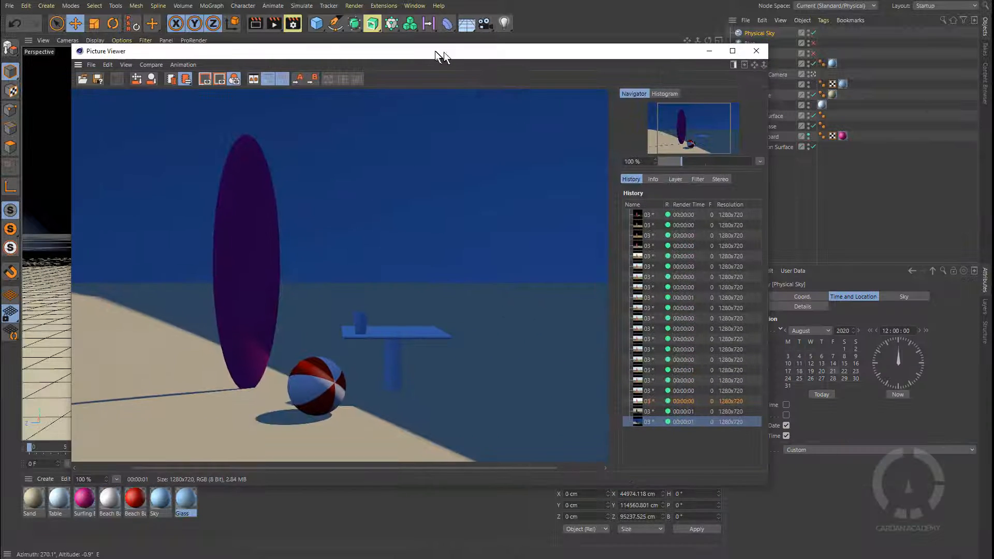
pyautogui.moveTo(903, 358); pyautogui.dragTo(905, 370)
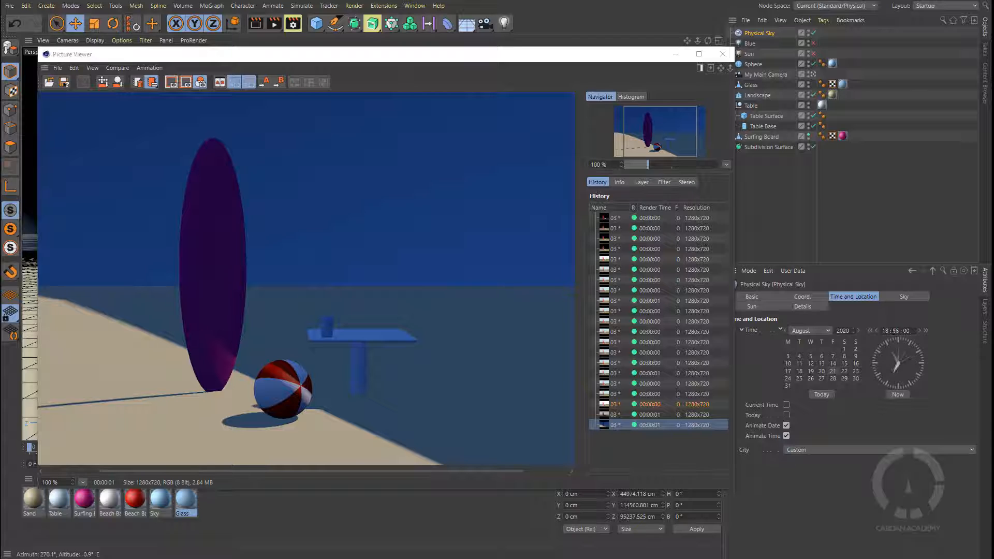
pyautogui.click(274, 24)
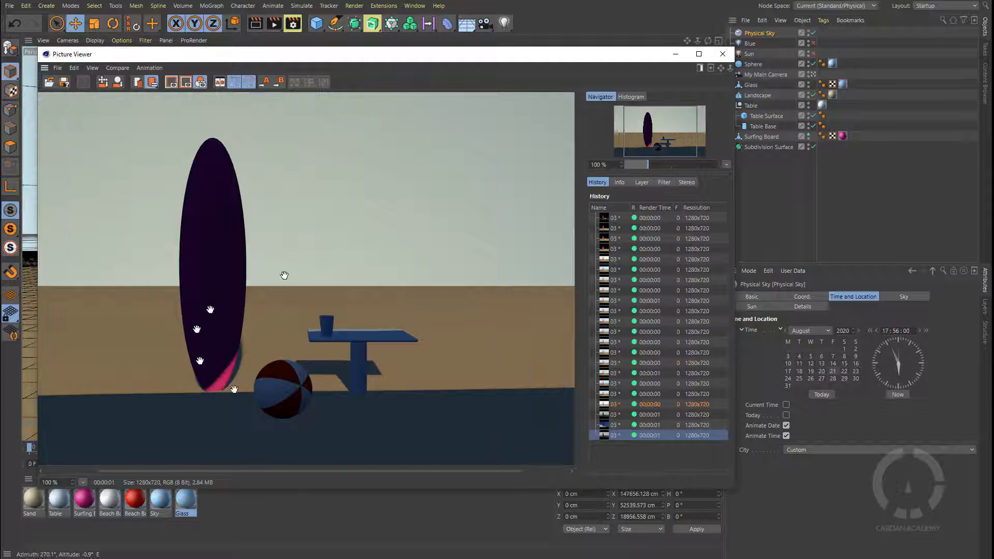
# Make test renders with the Physical Sky's time of day set to 20:44 and to 09:23
pyautogui.moveTo(896, 368); pyautogui.dragTo(873, 359)
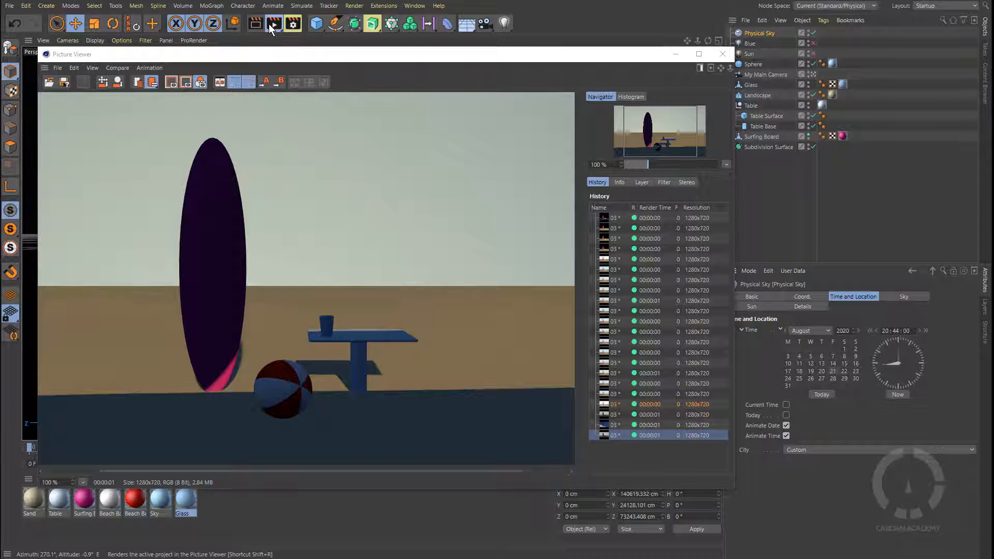
pyautogui.click(272, 25)
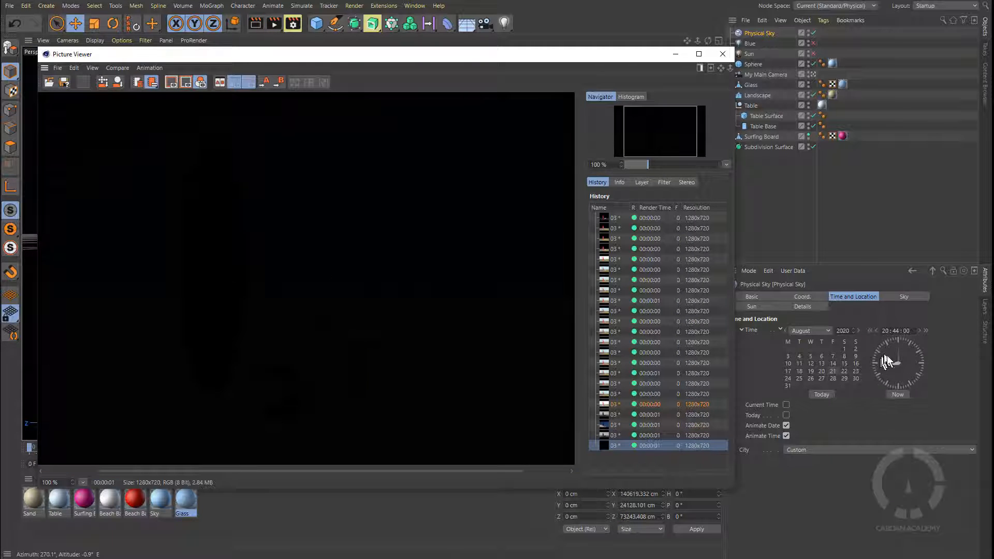
pyautogui.moveTo(887, 355); pyautogui.dragTo(913, 360)
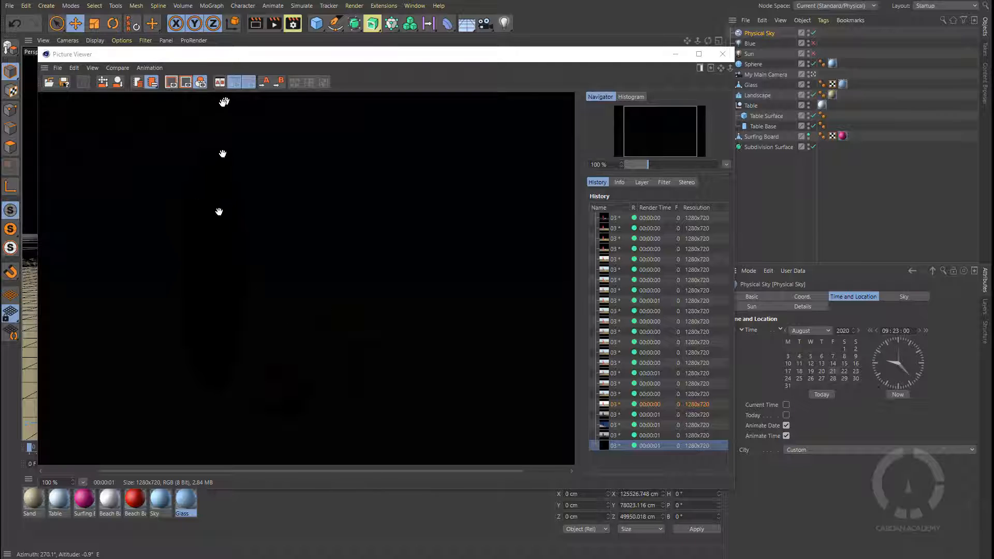
pyautogui.click(276, 22)
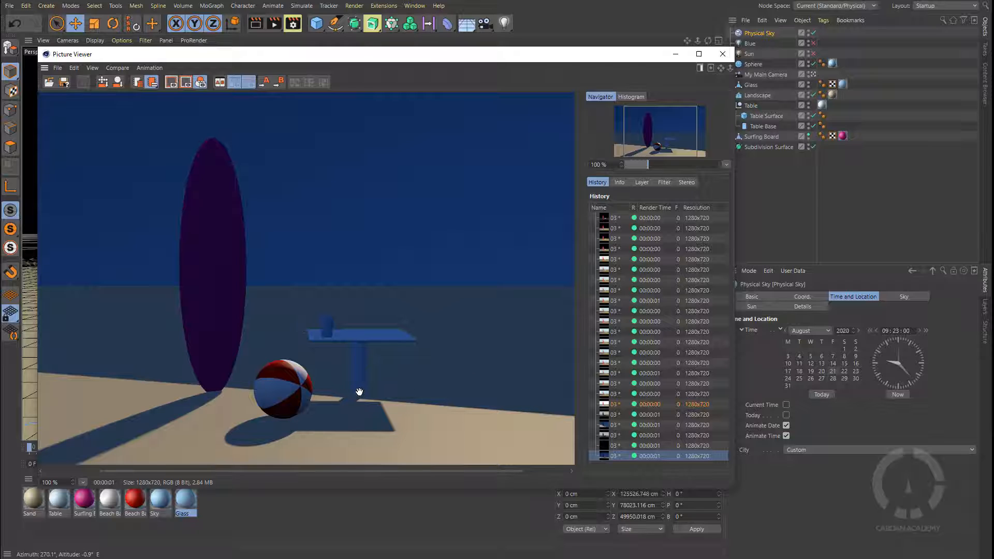
# Look through the Physical Sky's coordinates and its Sun settings, including the shadow options
pyautogui.click(805, 297)
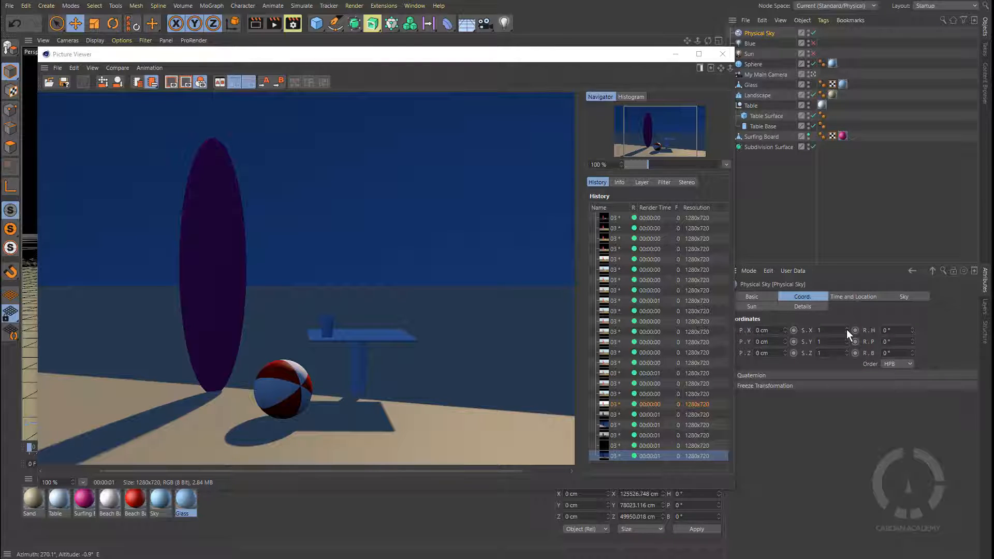
pyautogui.click(762, 307)
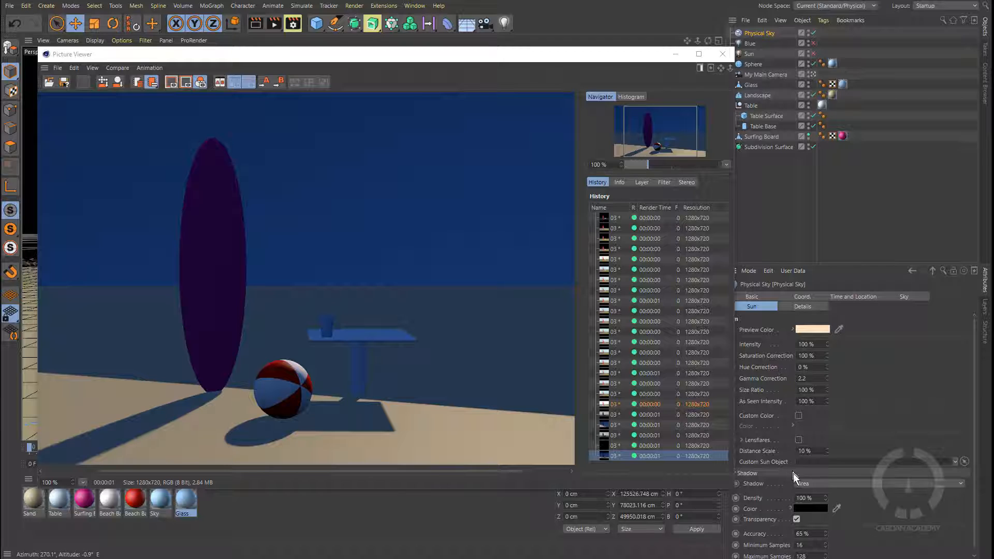
pyautogui.scroll(-1, 791, 469)
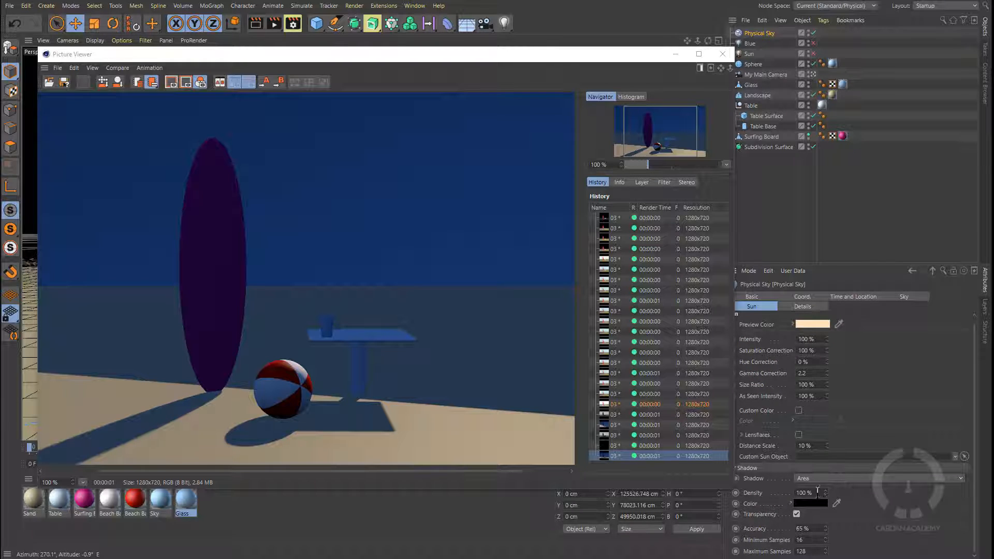
pyautogui.moveTo(826, 494); pyautogui.dragTo(826, 517)
# Set the Physical Sky's month to October with a test render, and set its time of day to 09:43
pyautogui.click(853, 297)
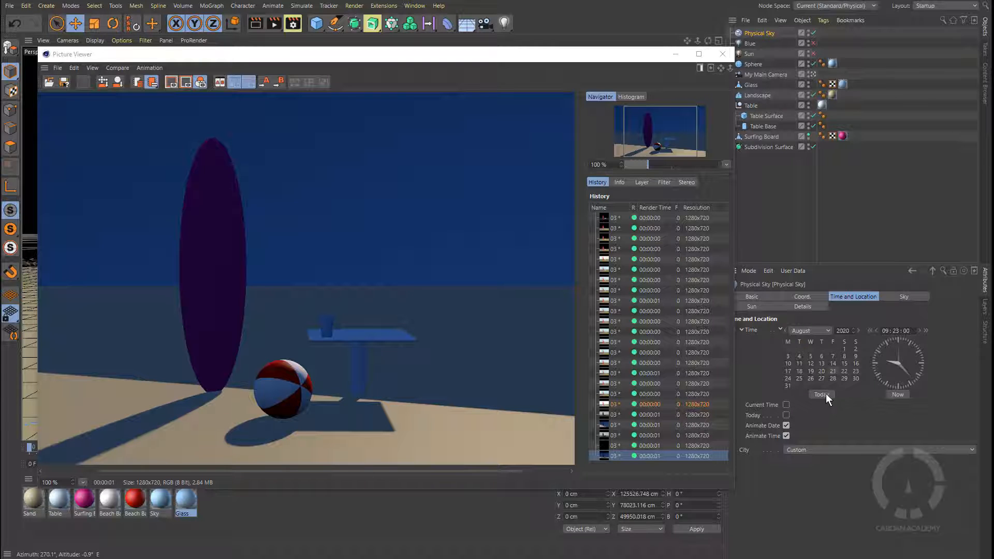
pyautogui.click(812, 331)
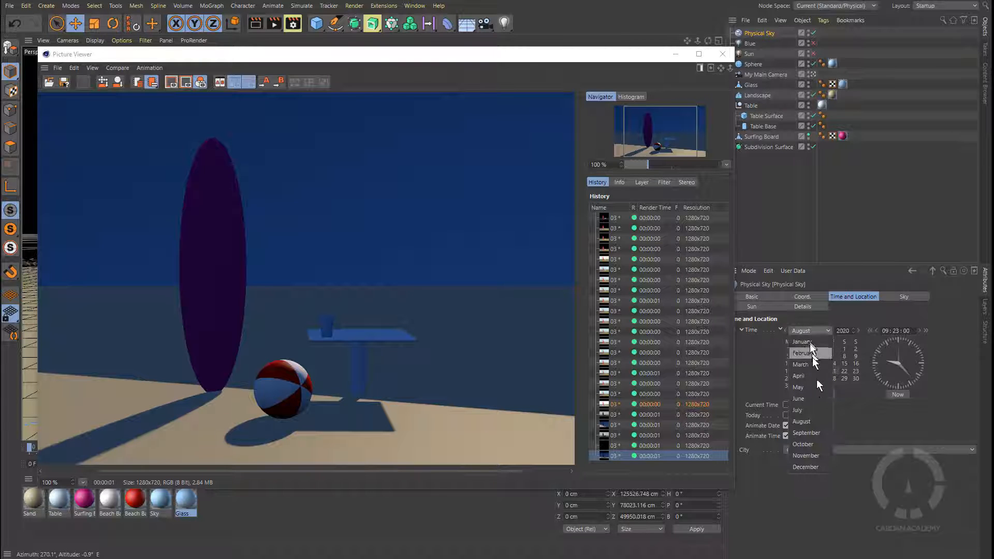
pyautogui.click(818, 444)
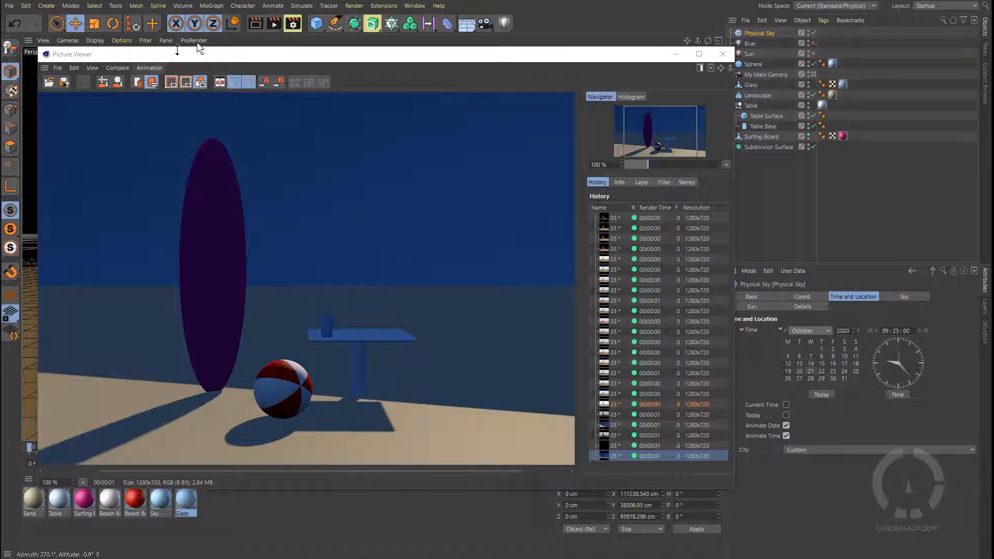
pyautogui.click(267, 28)
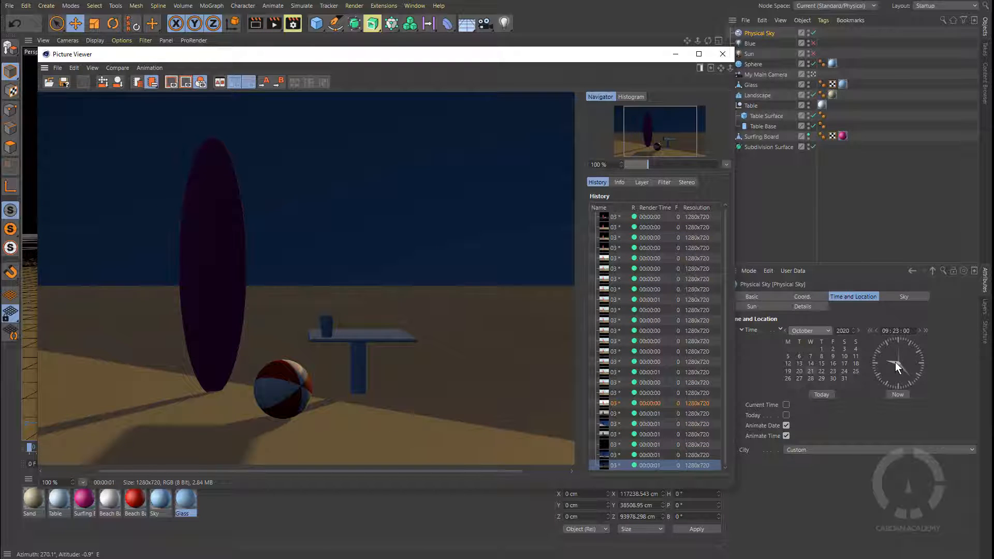
pyautogui.moveTo(896, 362); pyautogui.dragTo(885, 362)
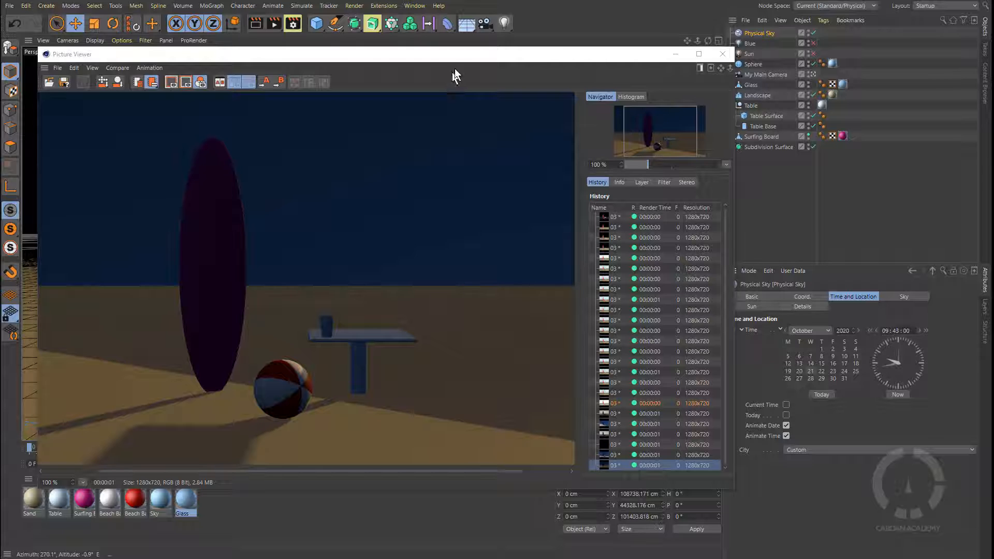
# Disable the Sphere object and render the scene, viewing the entire image at 75% zoom
pyautogui.moveTo(455, 55); pyautogui.dragTo(730, 236)
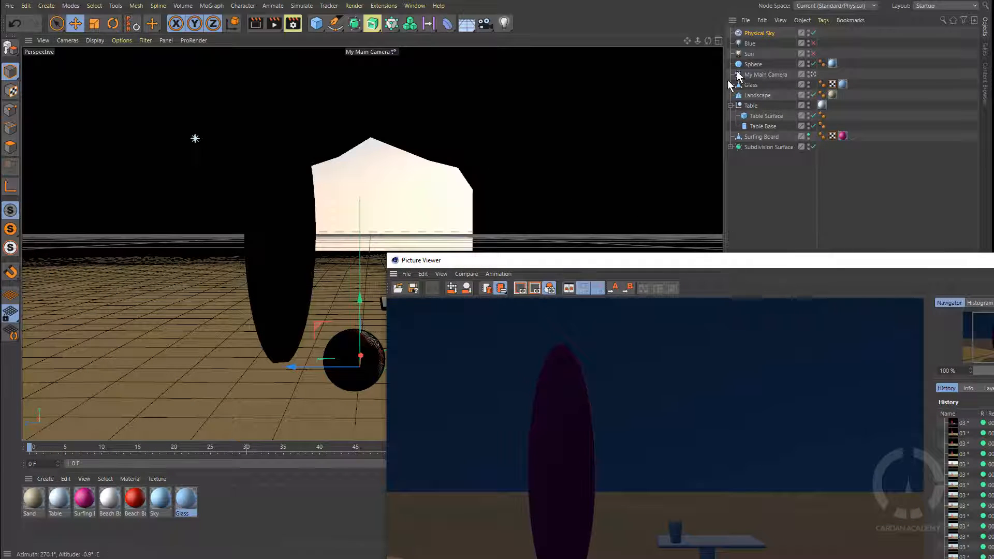
pyautogui.click(754, 64)
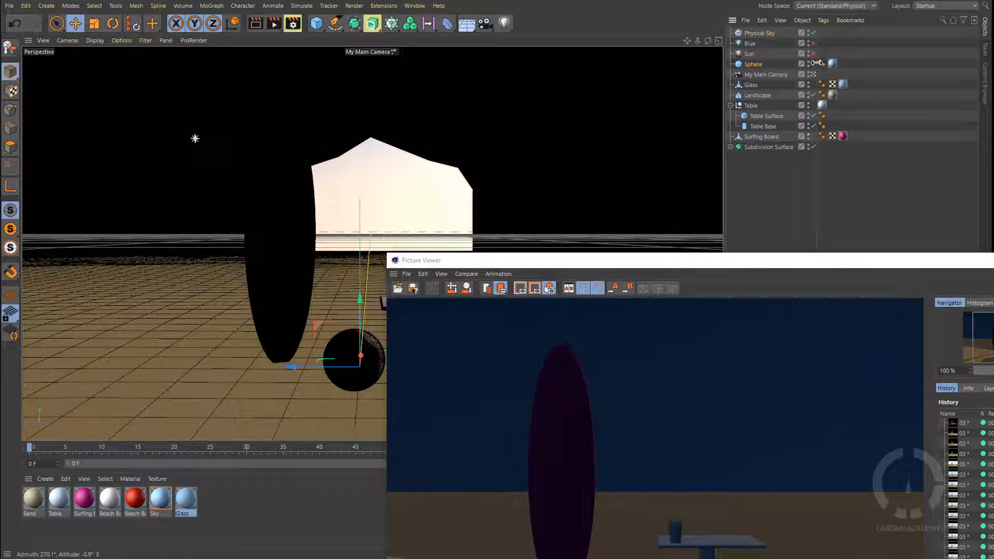
pyautogui.click(813, 63)
pyautogui.moveTo(799, 267); pyautogui.dragTo(490, 98)
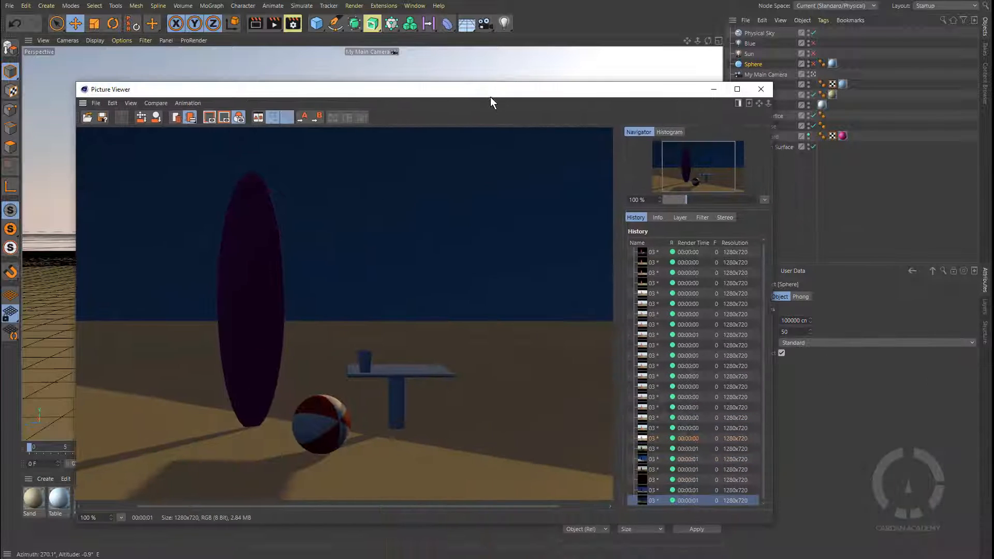
pyautogui.click(275, 23)
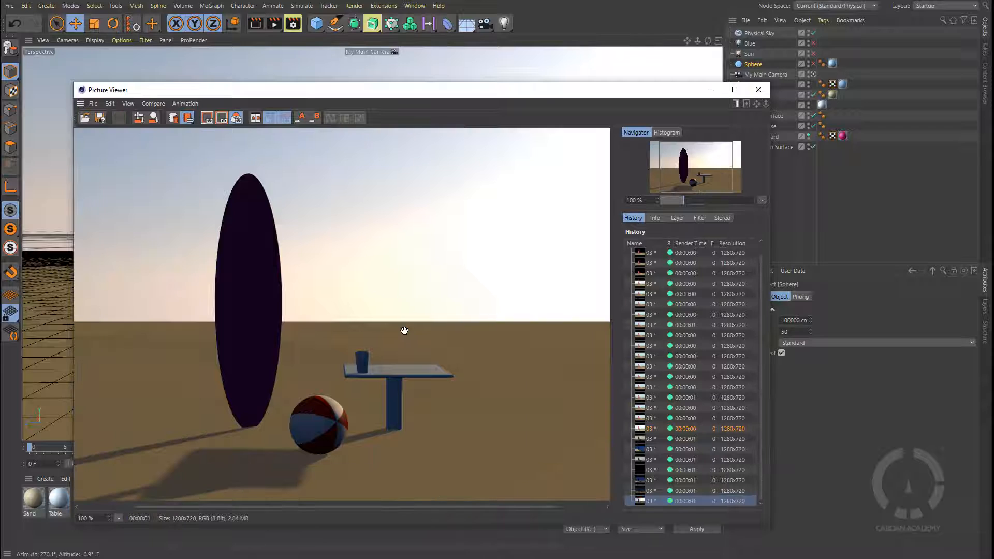
pyautogui.moveTo(539, 95); pyautogui.dragTo(492, 70)
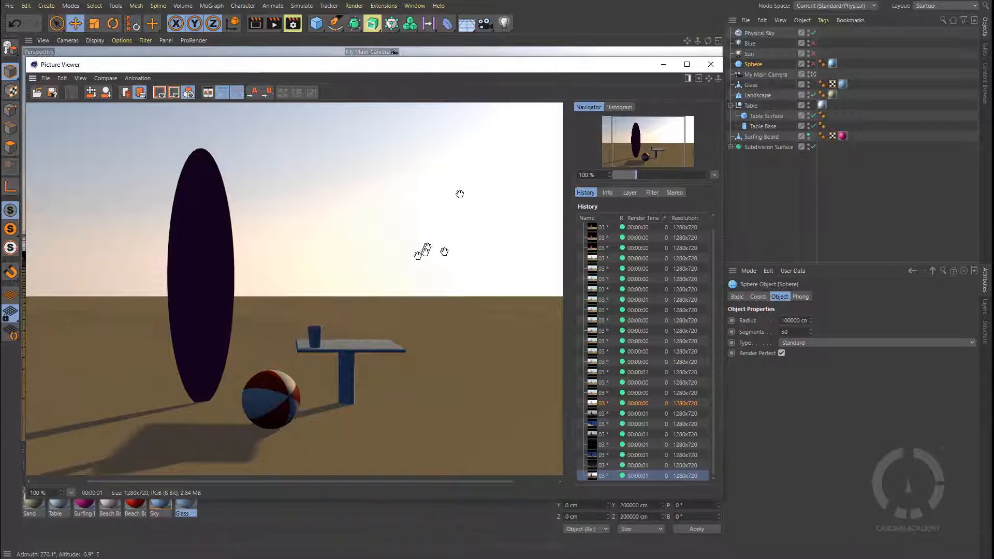
pyautogui.scroll(-2, 448, 262)
pyautogui.scroll(2, 449, 261)
pyautogui.scroll(-1, 455, 255)
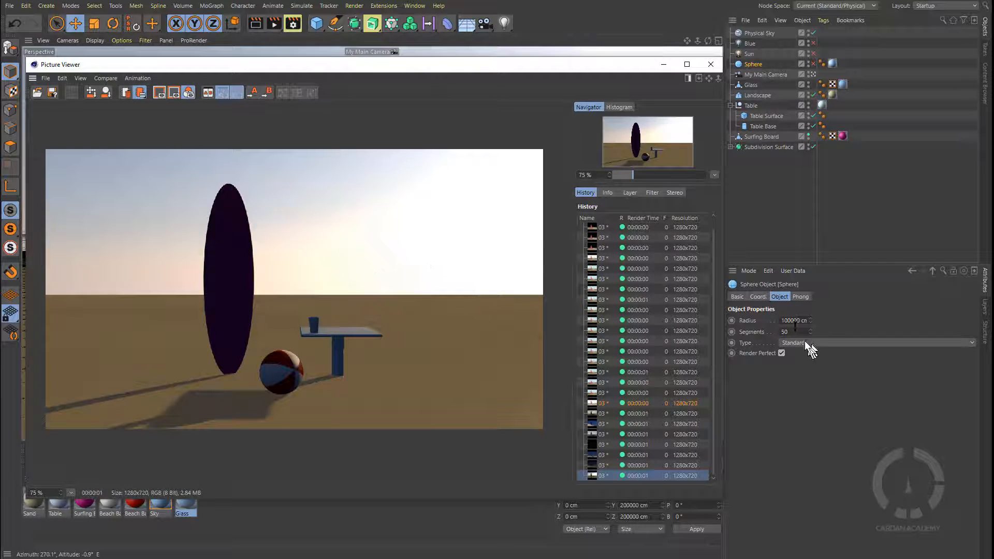
# Set the Physical Sky's time of day to 18:29 and render the scene
pyautogui.click(750, 34)
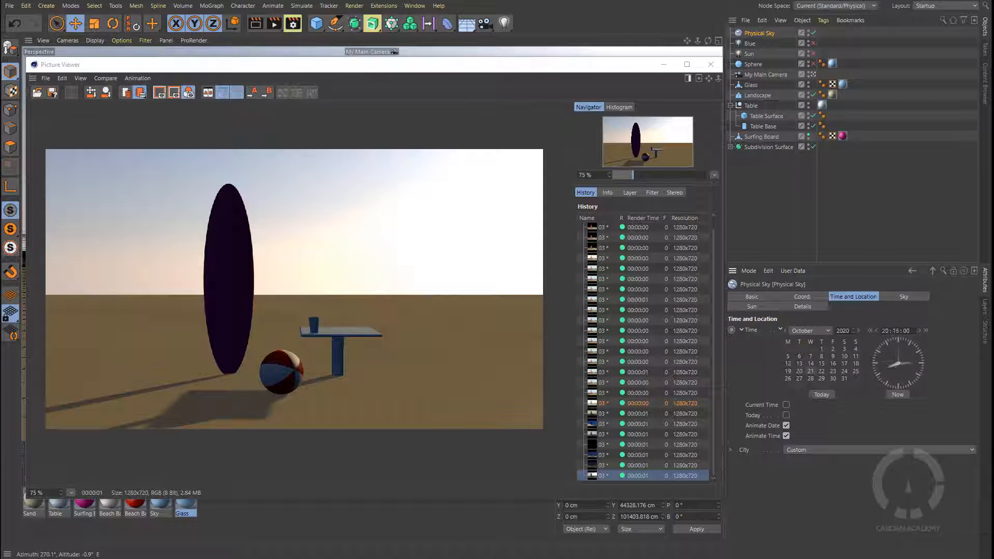
pyautogui.moveTo(902, 360); pyautogui.dragTo(896, 360)
pyautogui.click(273, 23)
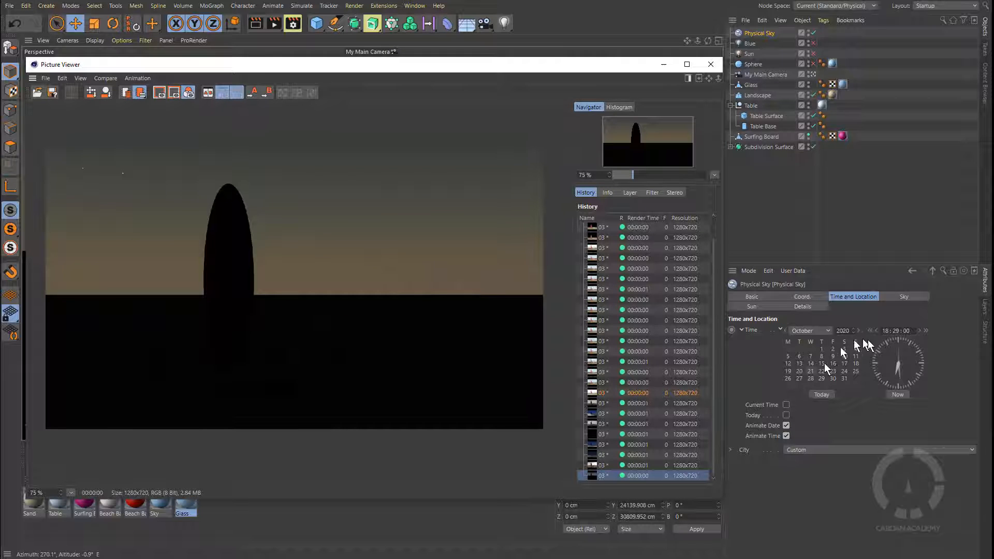
# Set the Physical Sky's time of day to 11:59, render the scene, and view the image at 100%
pyautogui.moveTo(898, 369); pyautogui.dragTo(898, 343)
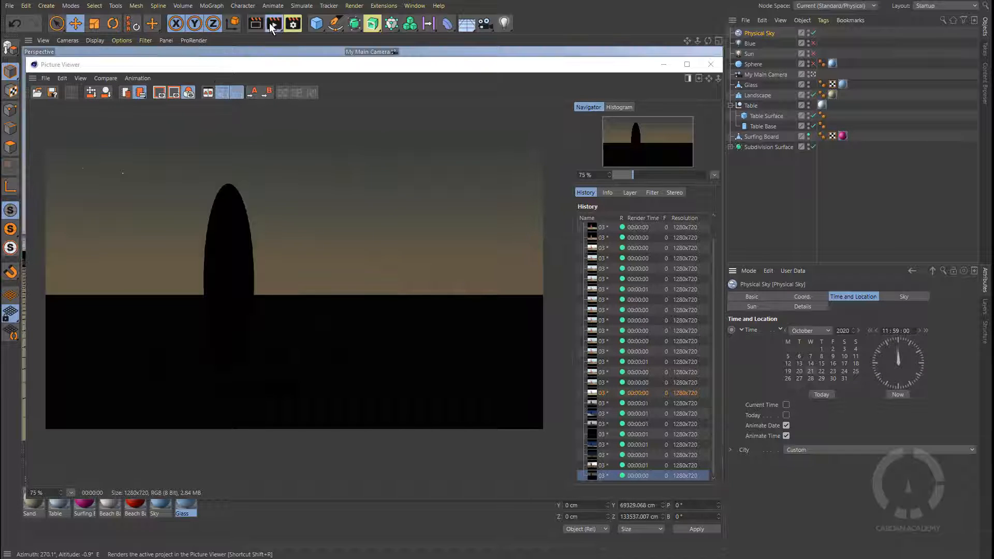
pyautogui.click(273, 24)
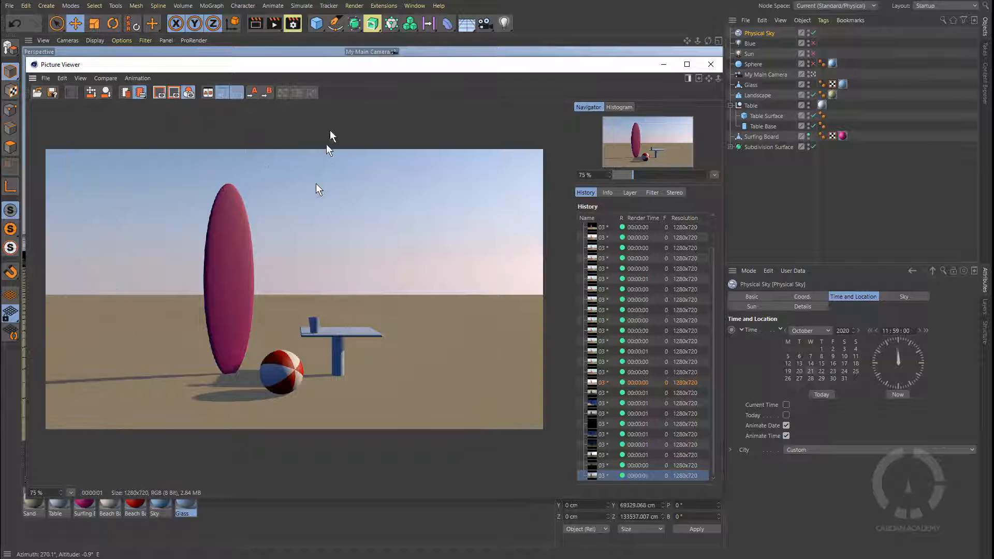
pyautogui.moveTo(375, 66); pyautogui.dragTo(448, 91)
pyautogui.scroll(3, 392, 318)
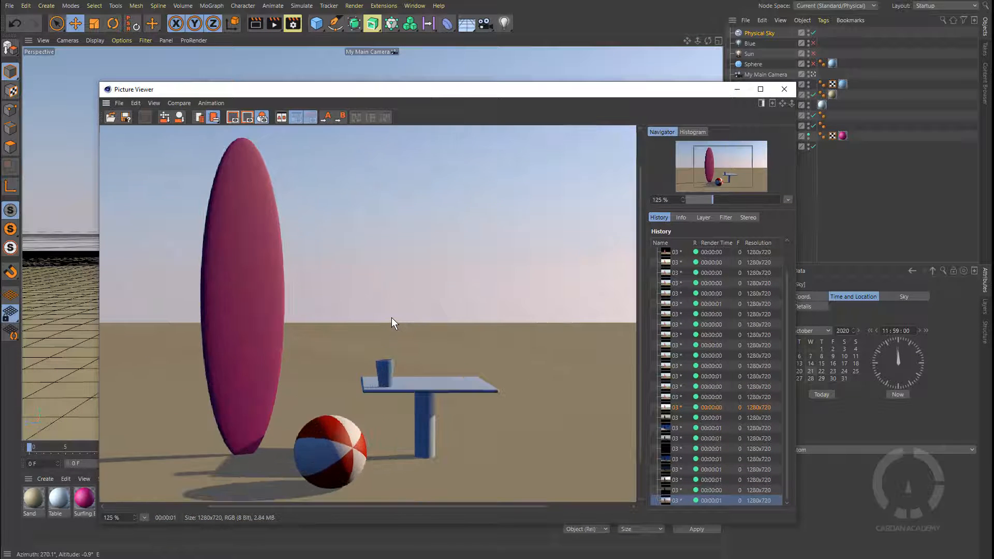
pyautogui.scroll(2, 392, 318)
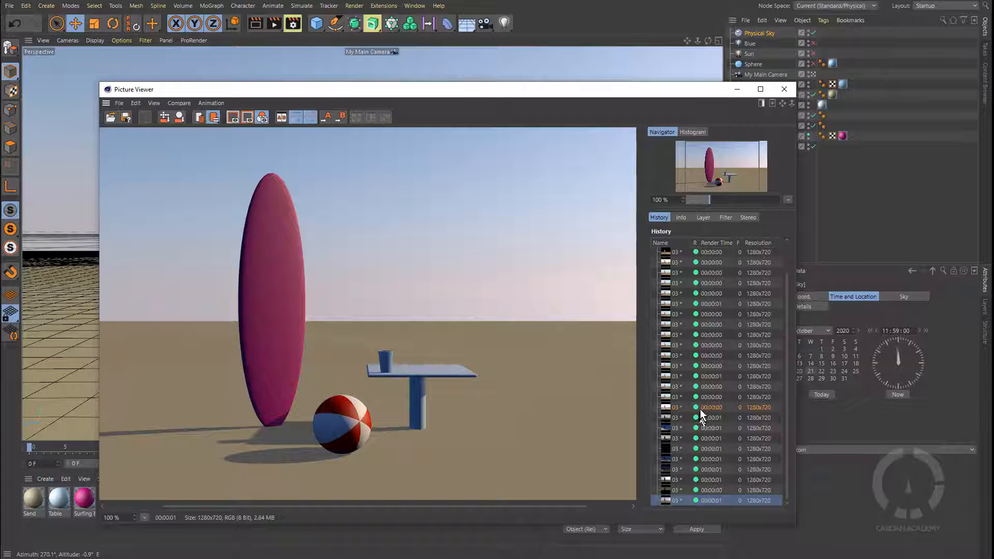
# Compare the latest render with the last sun-lit render and the first Physical Sky render in the history
pyautogui.click(714, 419)
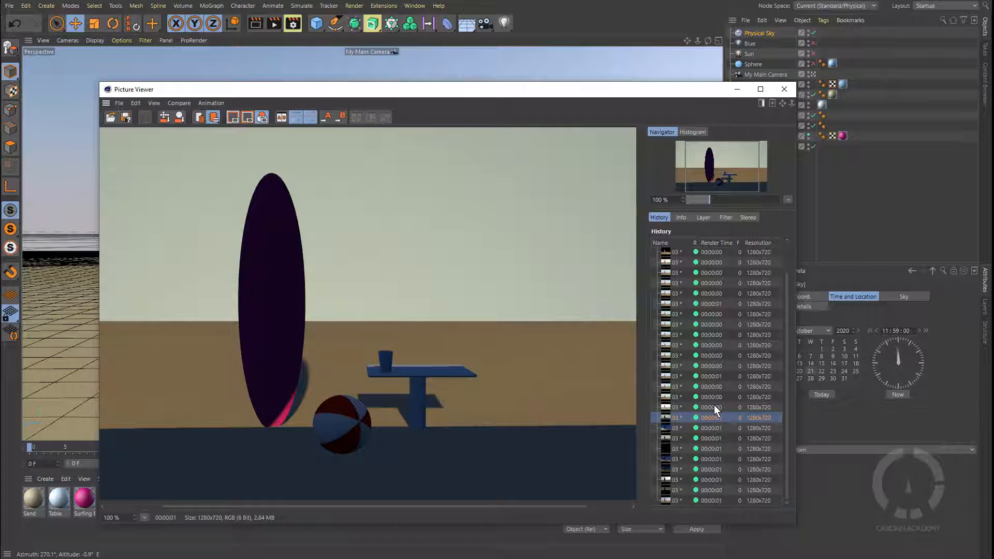
pyautogui.click(713, 407)
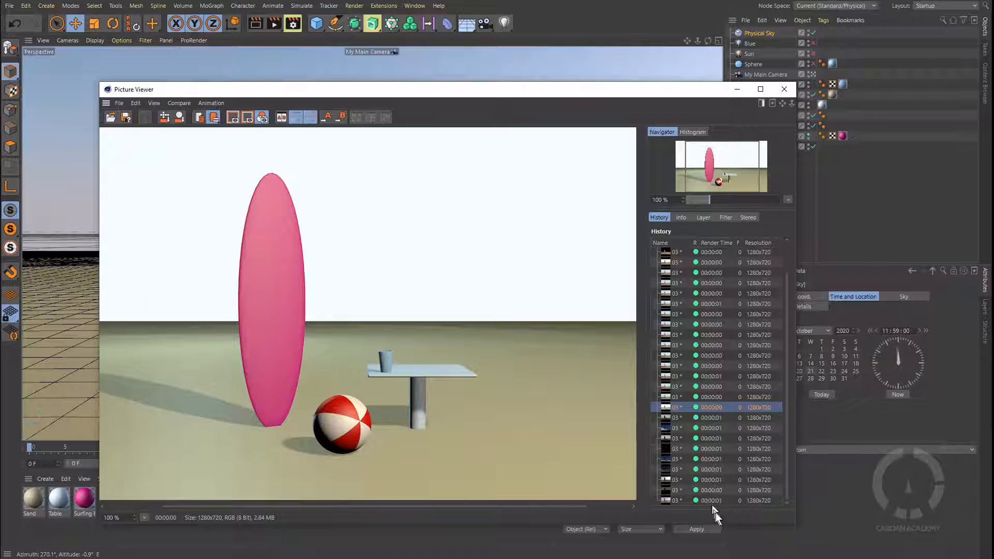
pyautogui.click(725, 502)
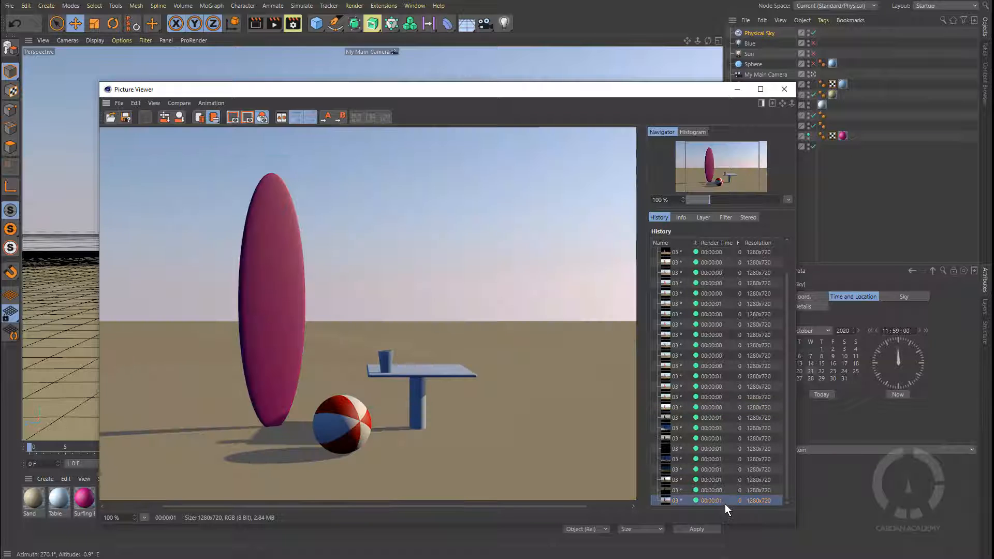
pyautogui.click(710, 417)
pyautogui.click(716, 408)
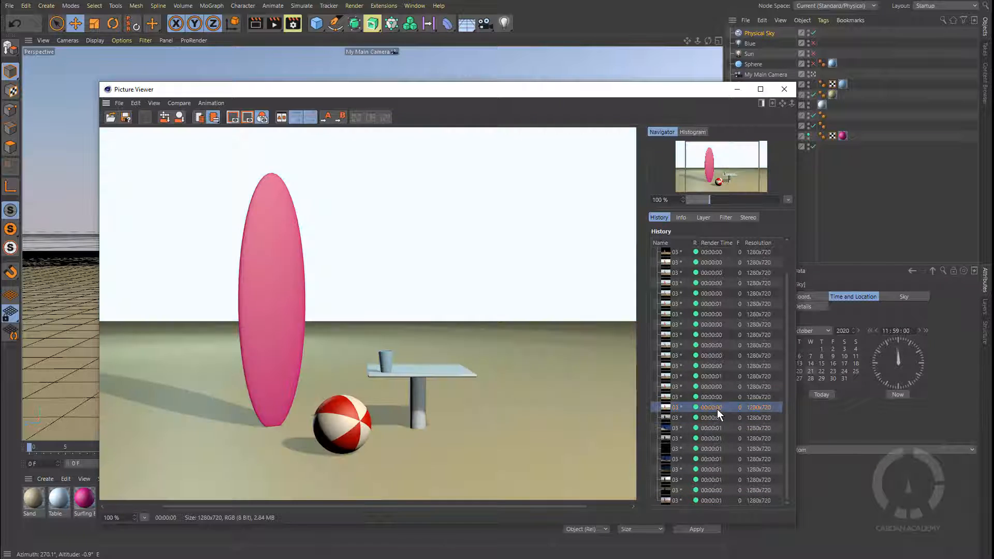
pyautogui.click(719, 415)
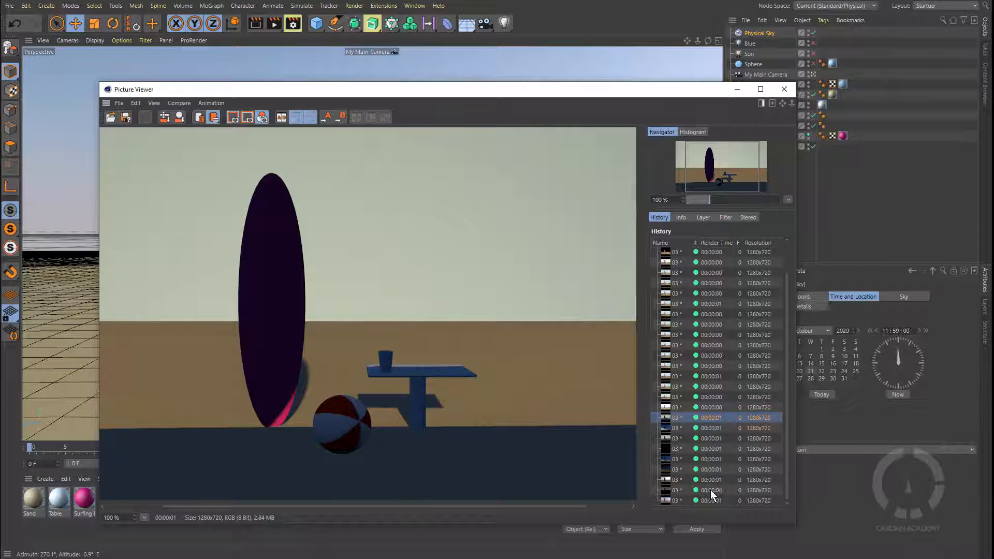
# Remove the intermediate Physical Sky test renders from the render history, keeping the latest one
pyautogui.rightClick(717, 449)
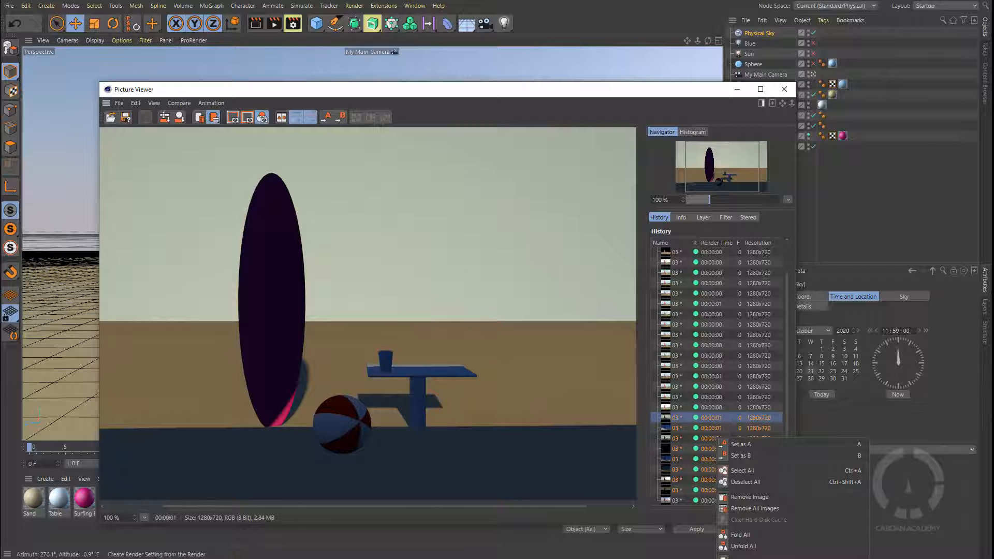
pyautogui.click(709, 421)
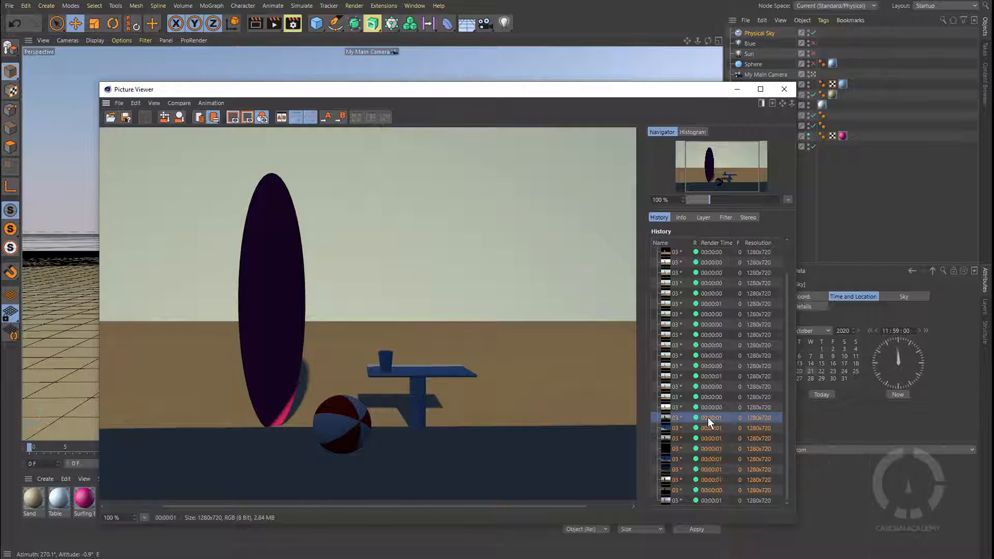
pyautogui.click(491, 327)
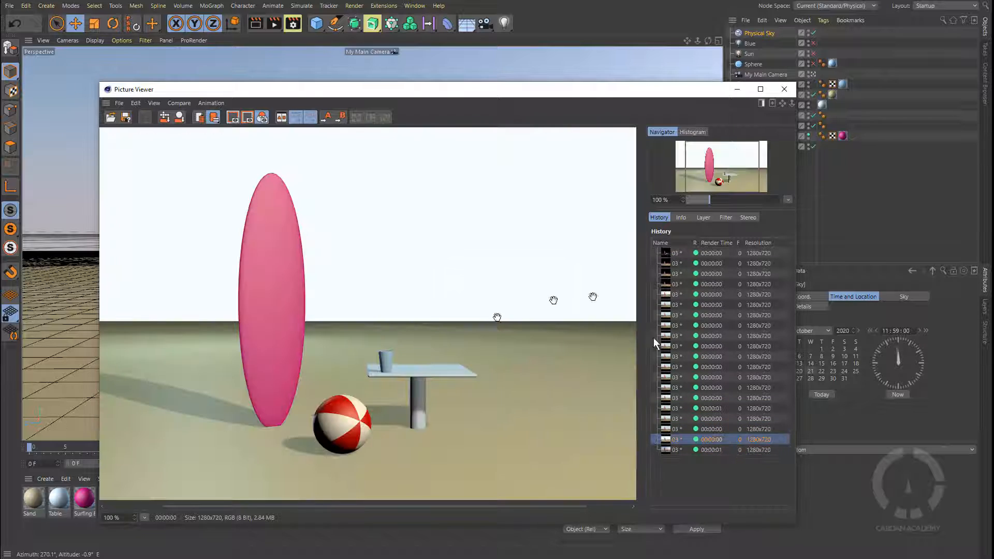
# Compare the latest Physical Sky render with the last sun-lit render in the history, ending on the Physical Sky image
pyautogui.click(716, 450)
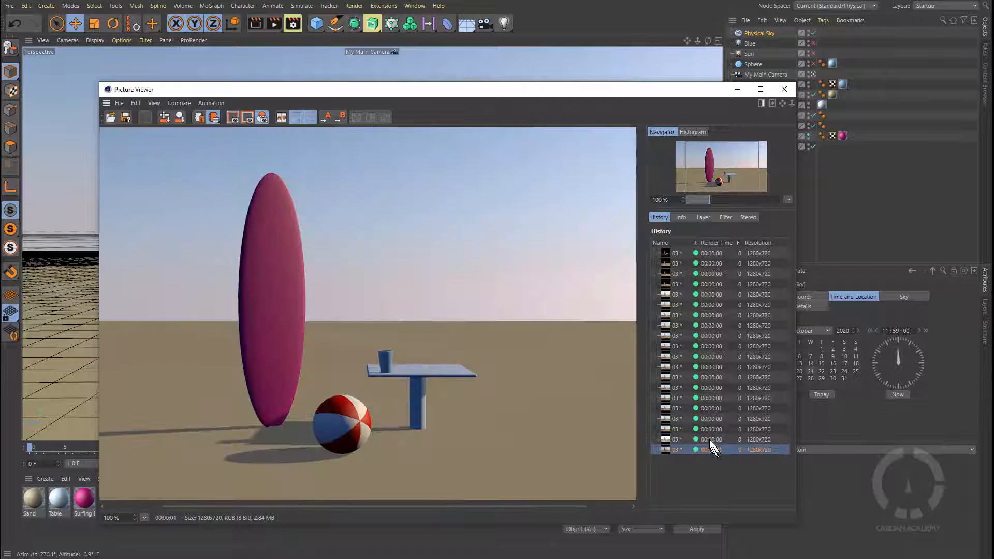
pyautogui.click(710, 440)
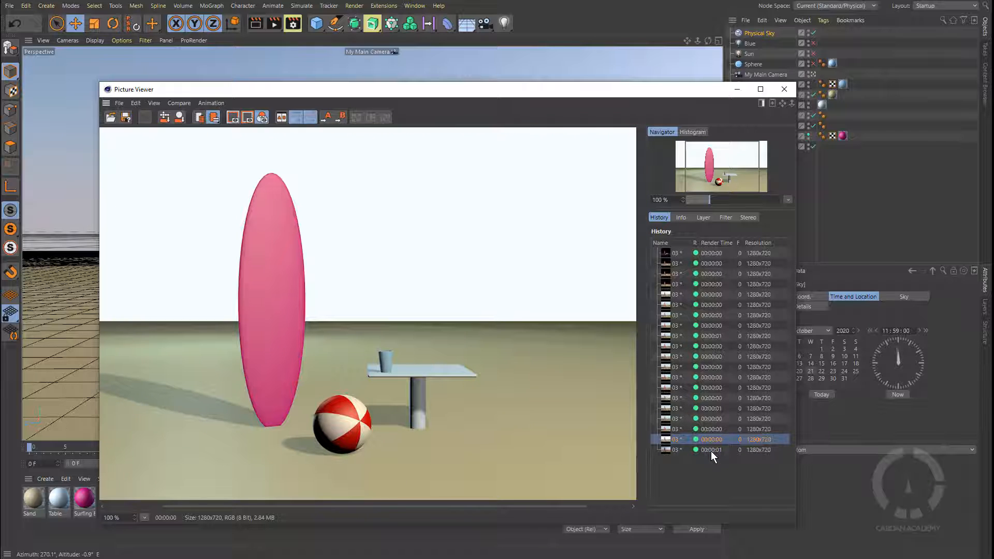
pyautogui.click(716, 450)
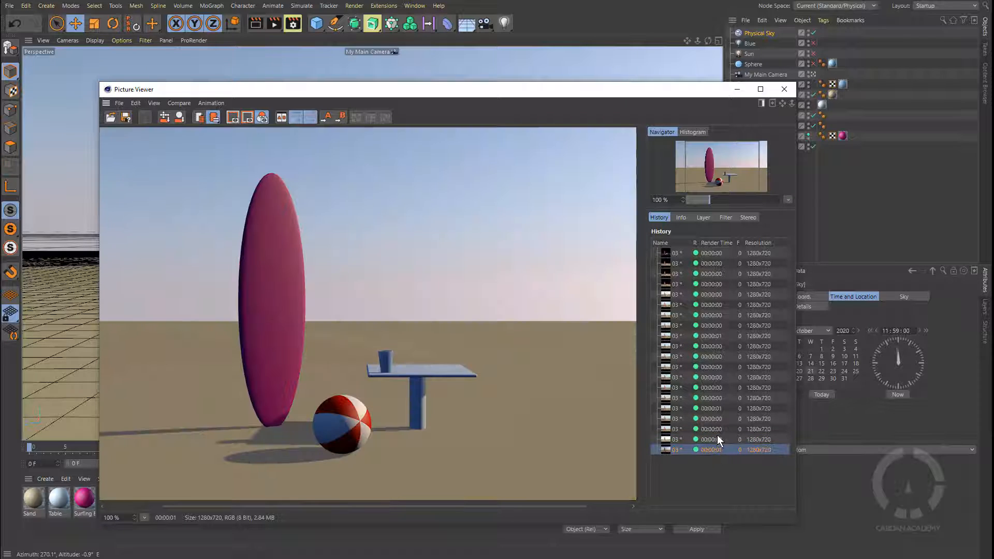
pyautogui.click(717, 440)
pyautogui.click(714, 450)
pyautogui.moveTo(669, 96); pyautogui.dragTo(622, 67)
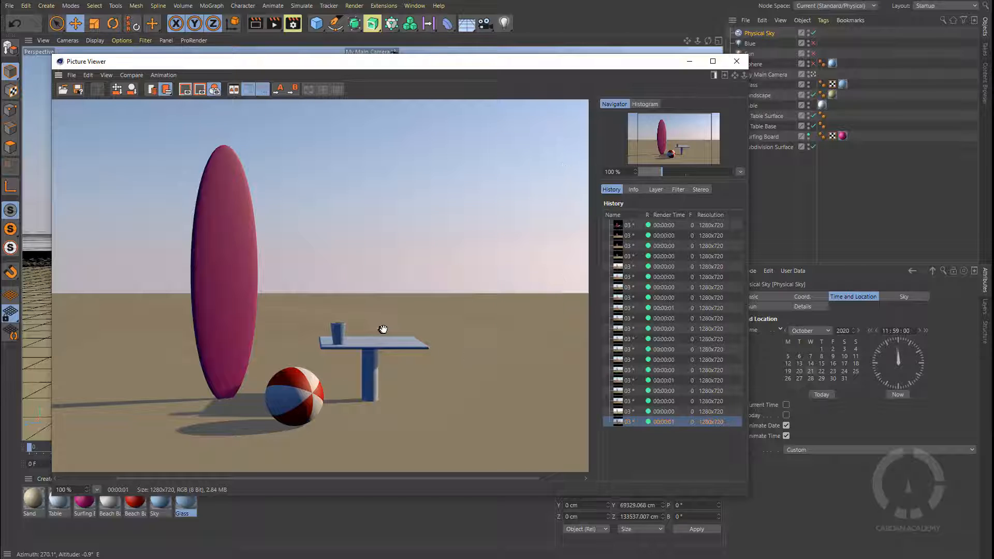
pyautogui.rightClick(663, 420)
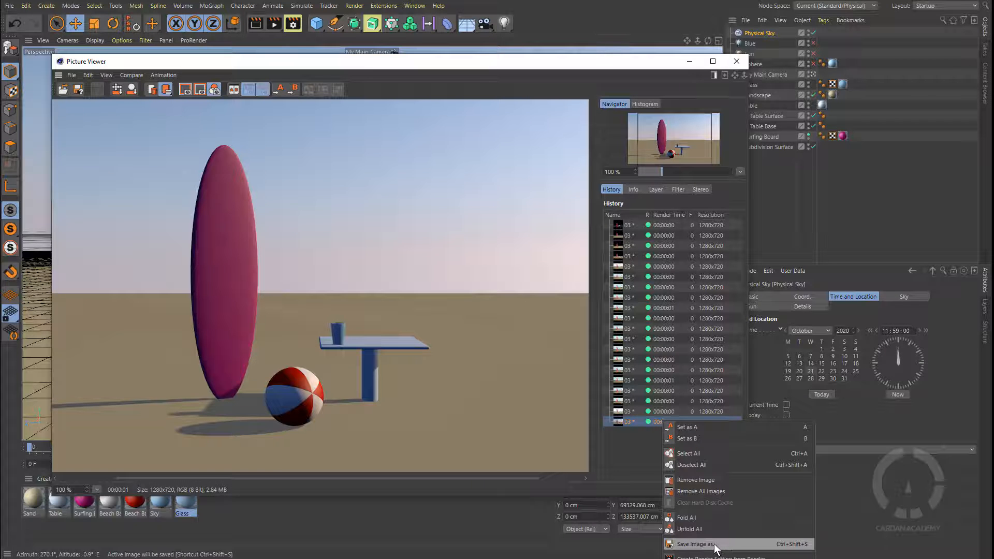
pyautogui.click(716, 545)
pyautogui.moveTo(765, 289); pyautogui.dragTo(541, 127)
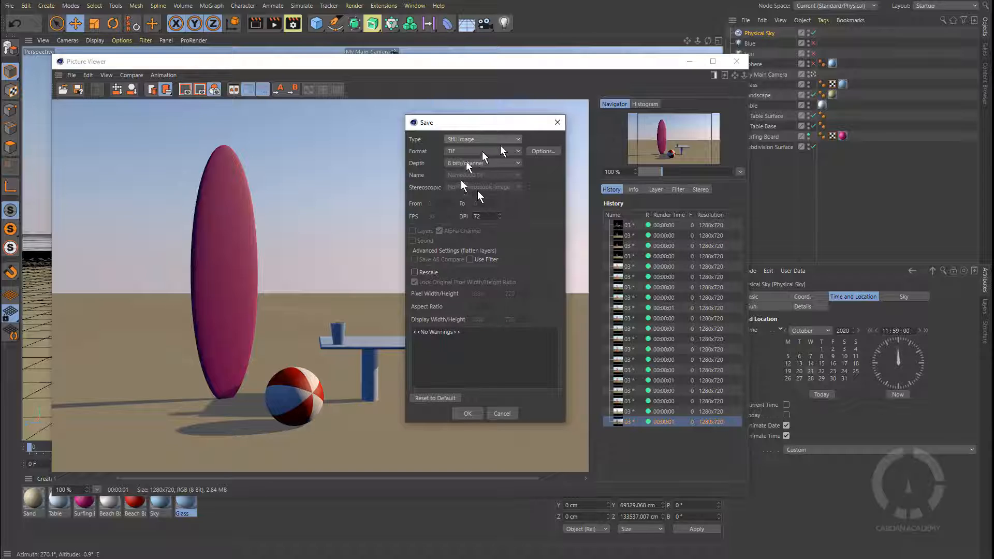
pyautogui.click(456, 152)
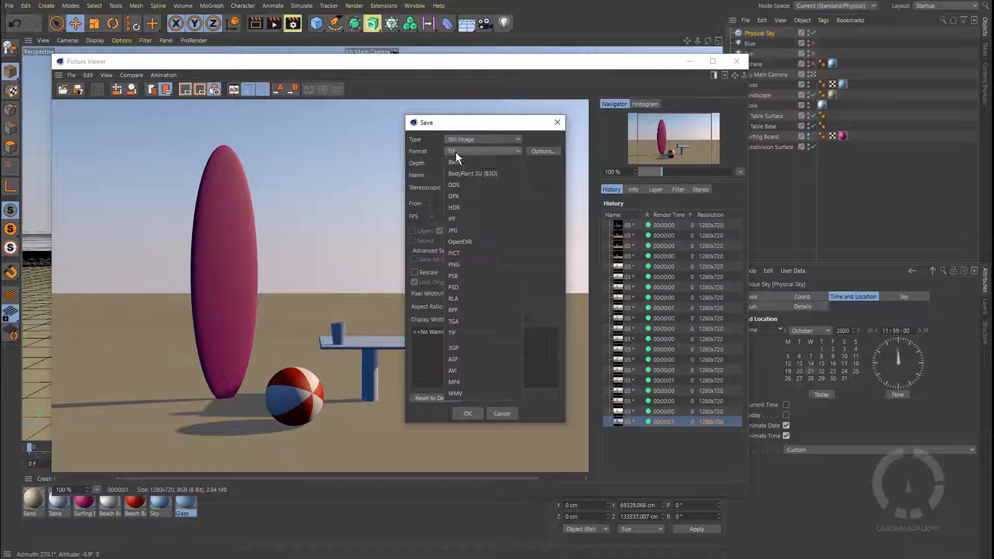
pyautogui.click(467, 264)
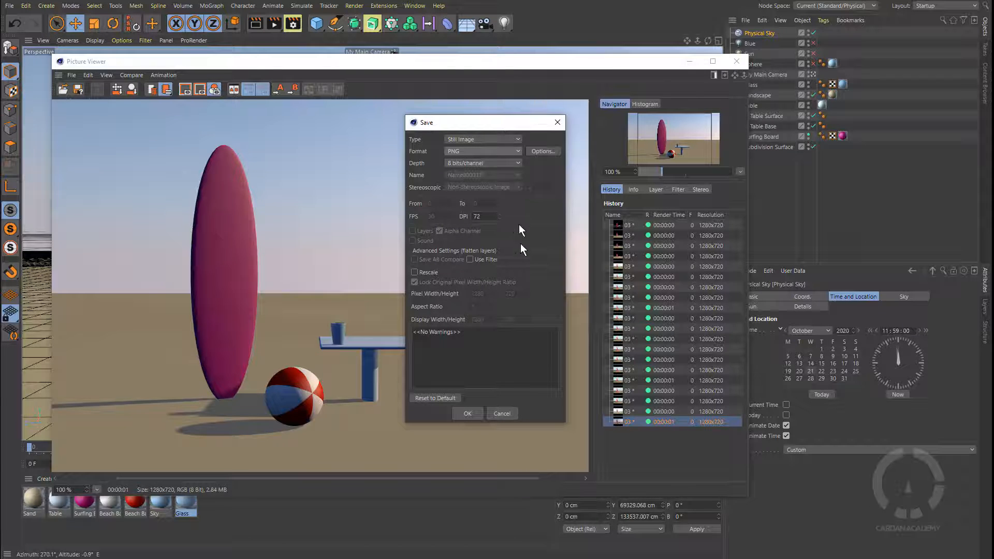
pyautogui.click(557, 123)
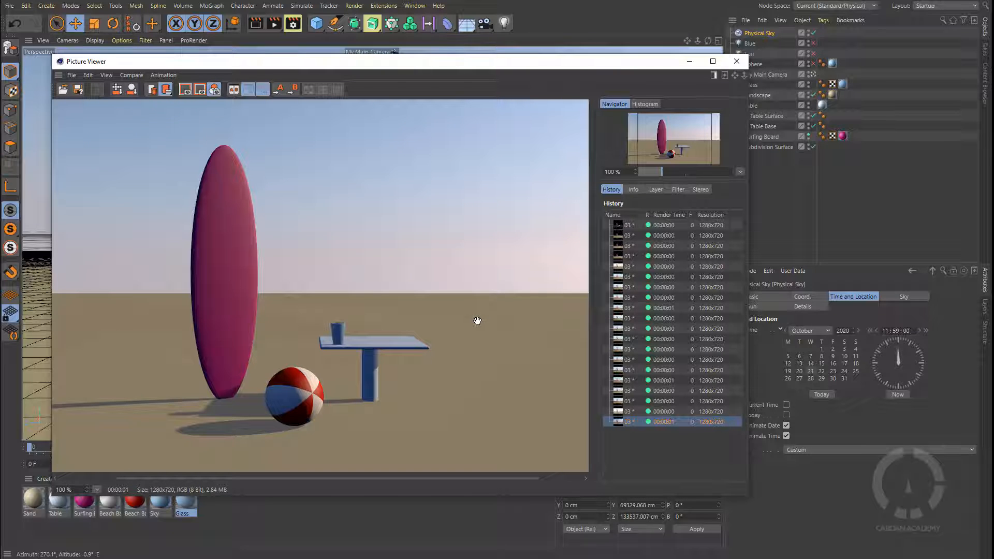